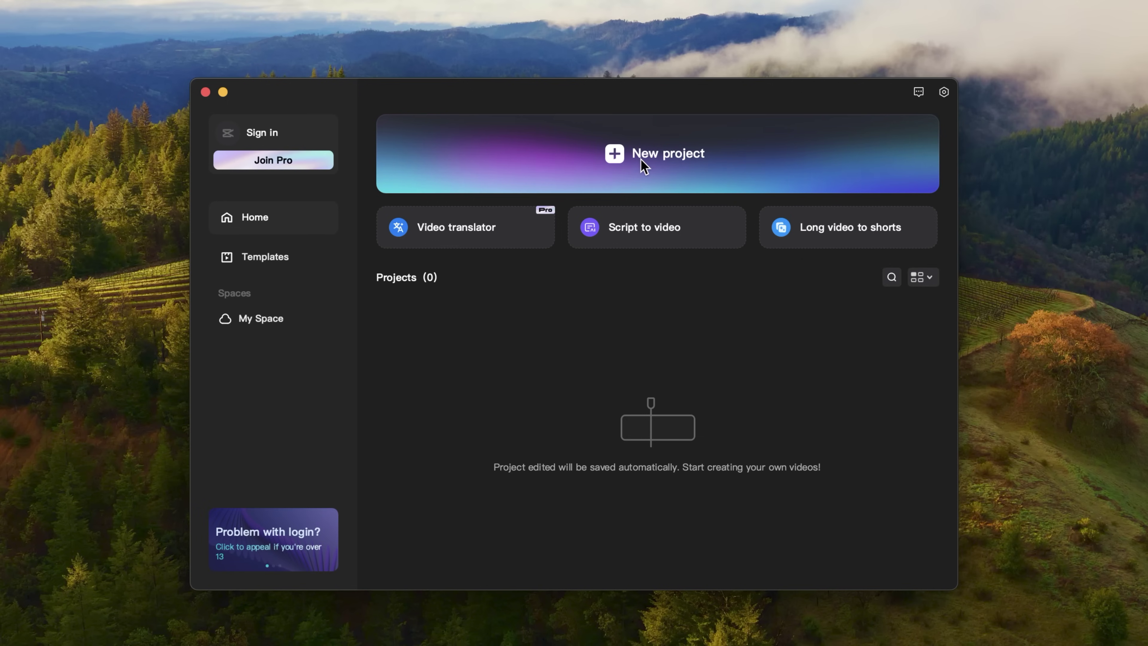
Start a new empty project and preview the 00:09 palm-tree sunset clip from local media.
left_click(641, 157)
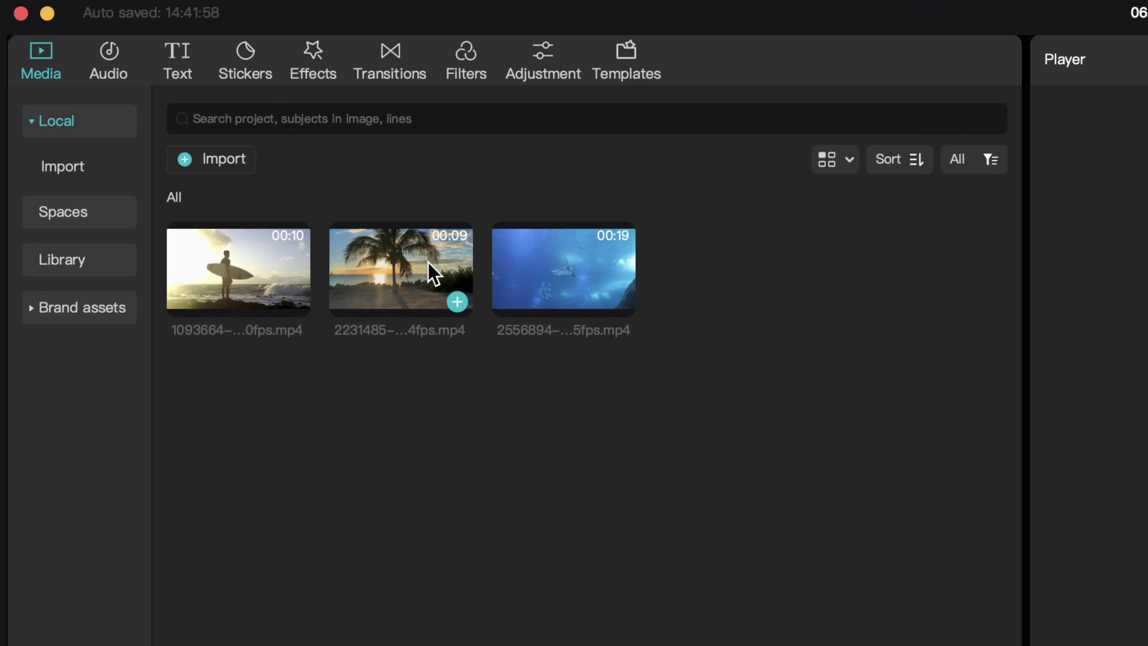
left_click(434, 311)
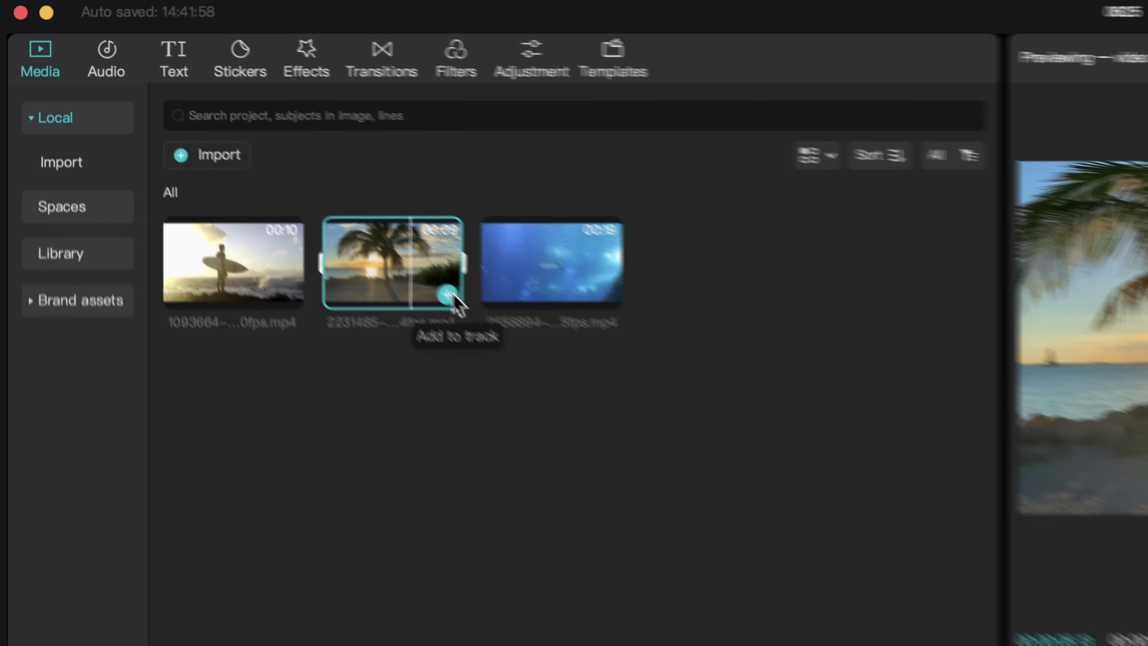
Place the palm-tree sunset clip on the empty timeline.
left_click(458, 302)
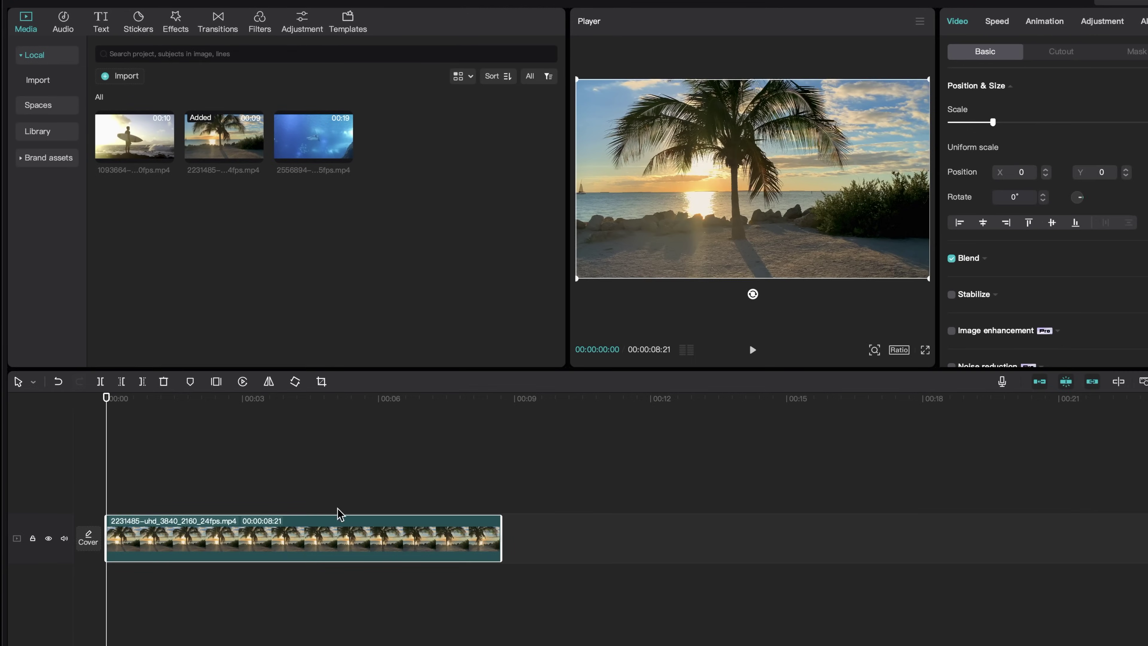
key("super+z")
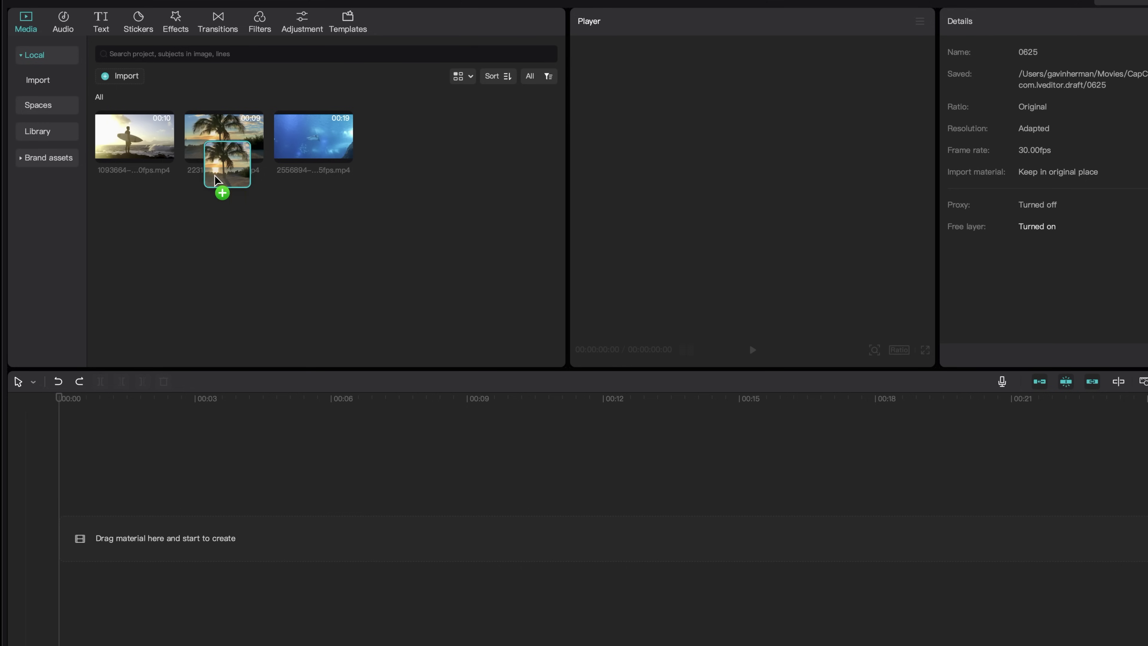
left_click_drag(216, 180, 187, 570)
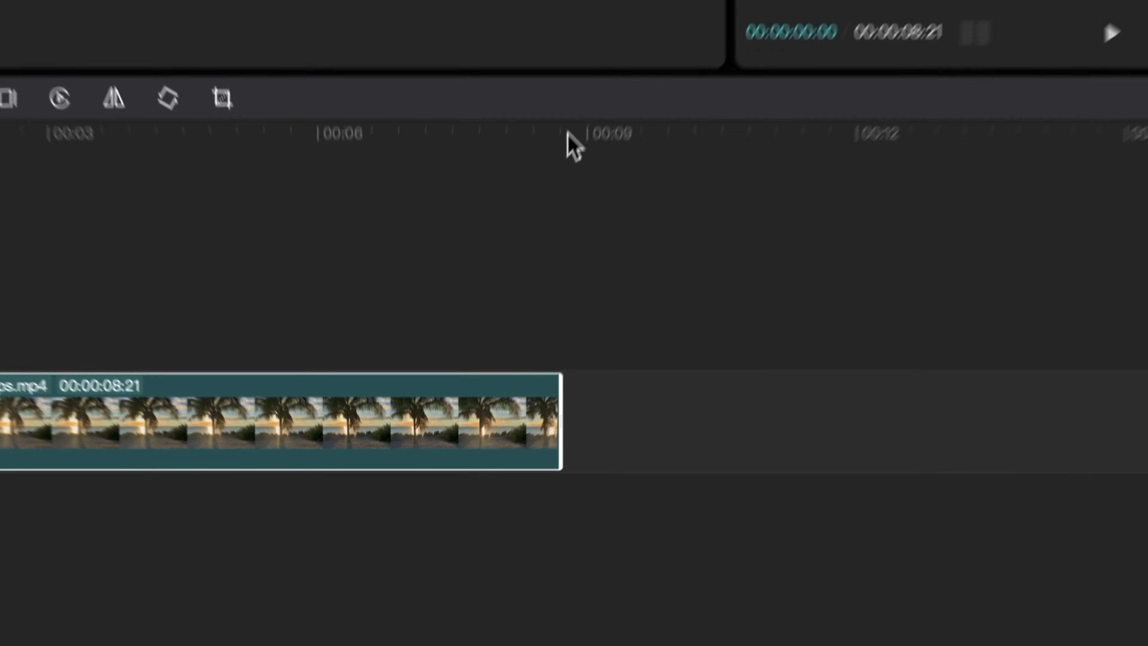
Trim the palm-tree clip's end back to about 00:02 and play it from the start.
left_click(568, 134)
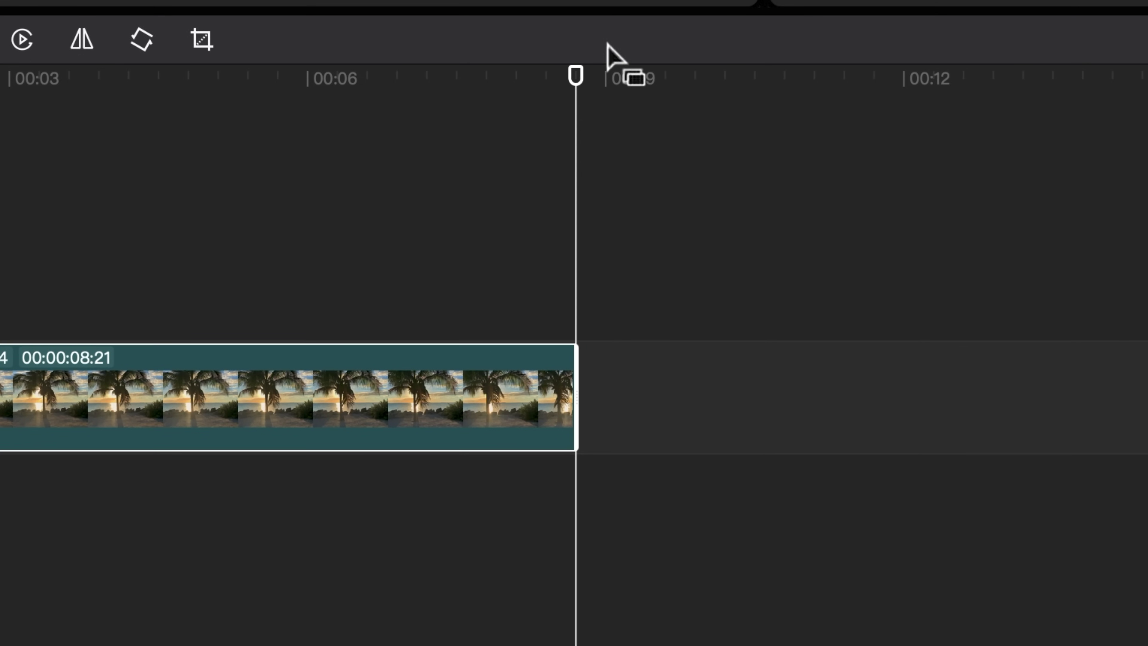
left_click(464, 180)
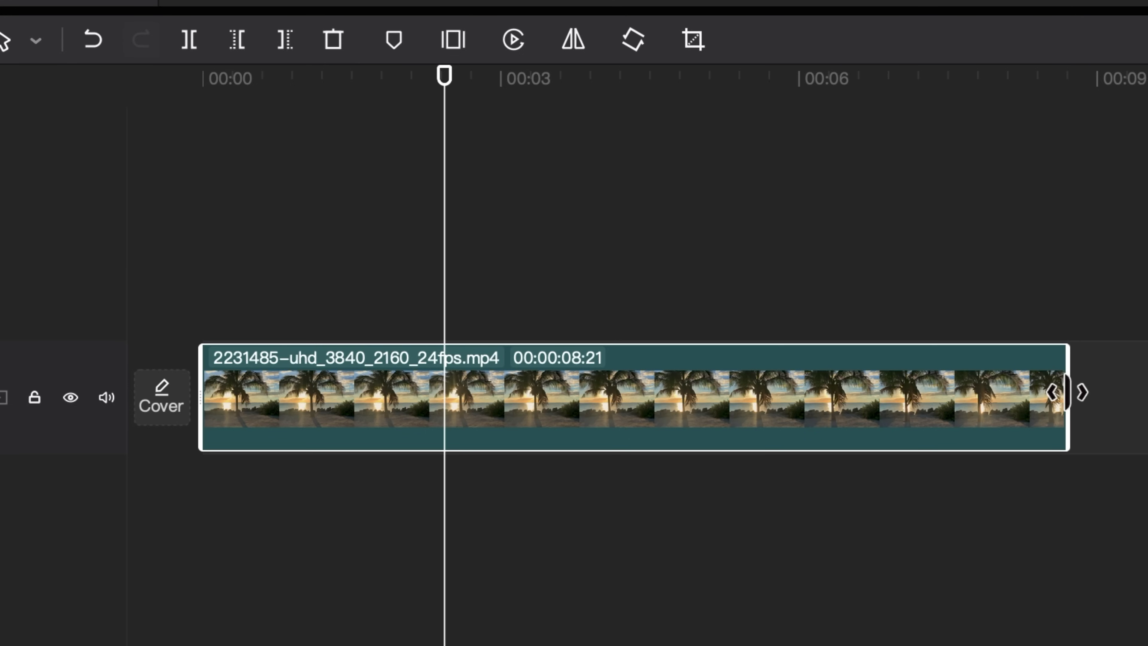
left_click_drag(1068, 393, 460, 389)
left_click_drag(444, 149, 335, 148)
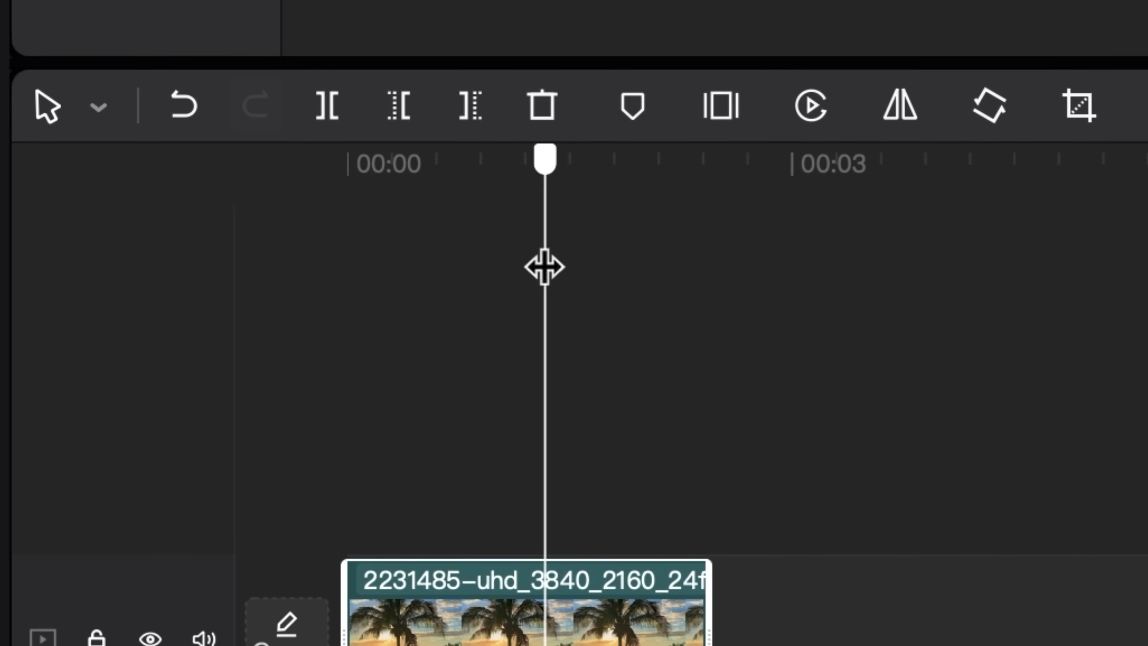
left_click_drag(544, 267, 568, 271)
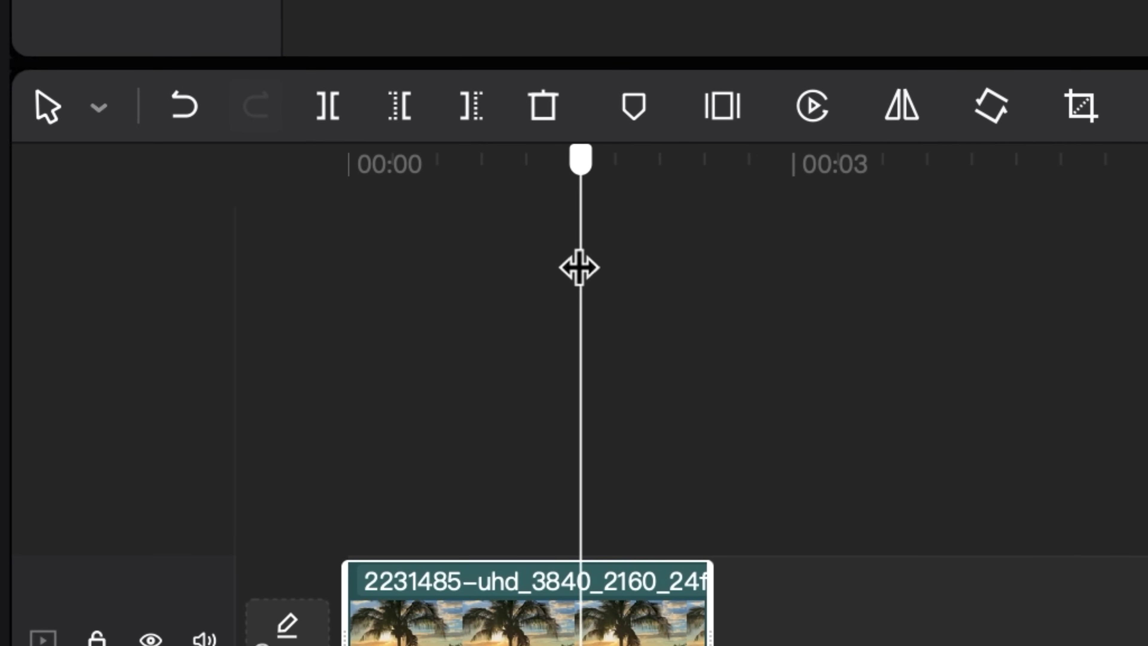
left_click_drag(655, 221, 534, 410)
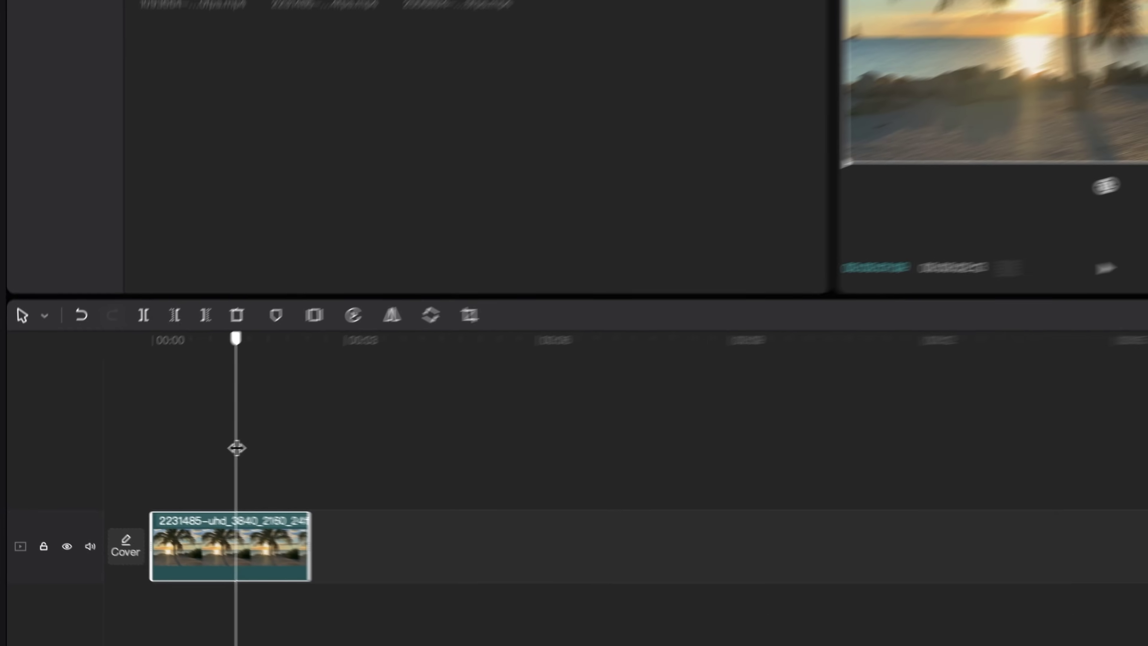
key("space")
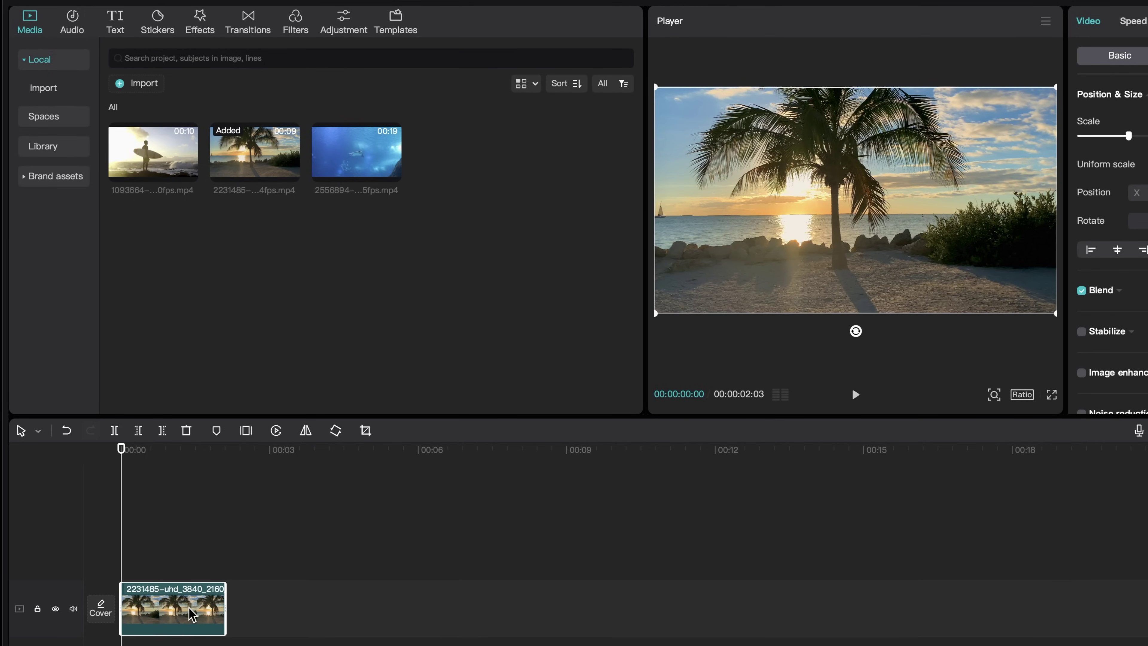
Add the surfer clip directly after the palm-tree clip.
left_click_drag(158, 154, 244, 614)
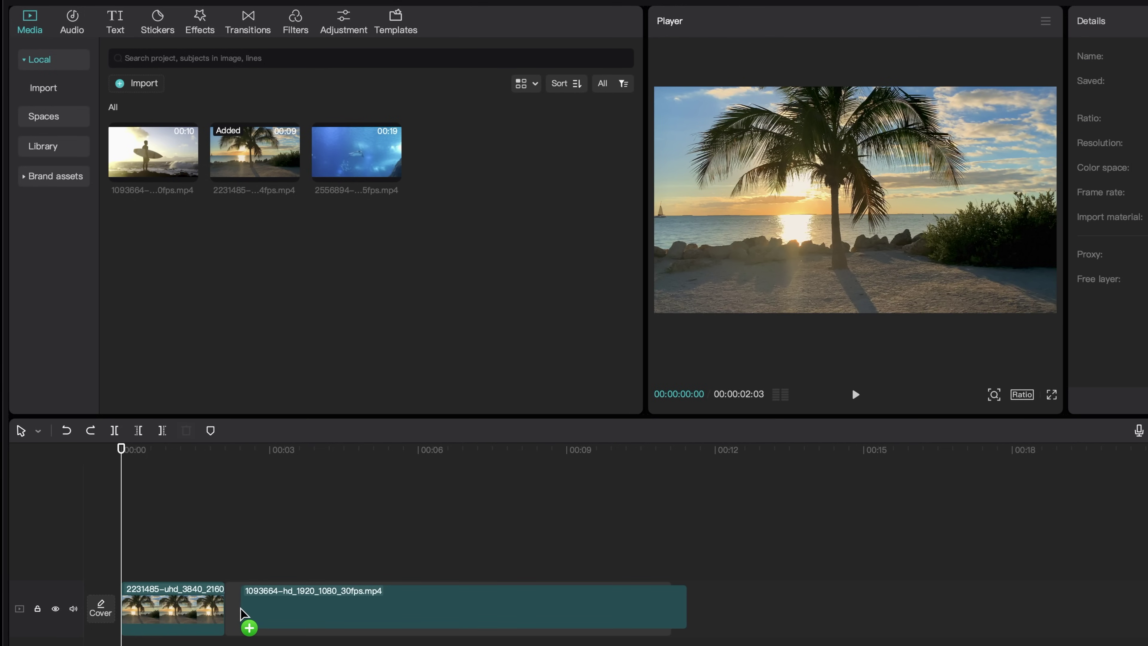
left_click_drag(244, 614, 244, 614)
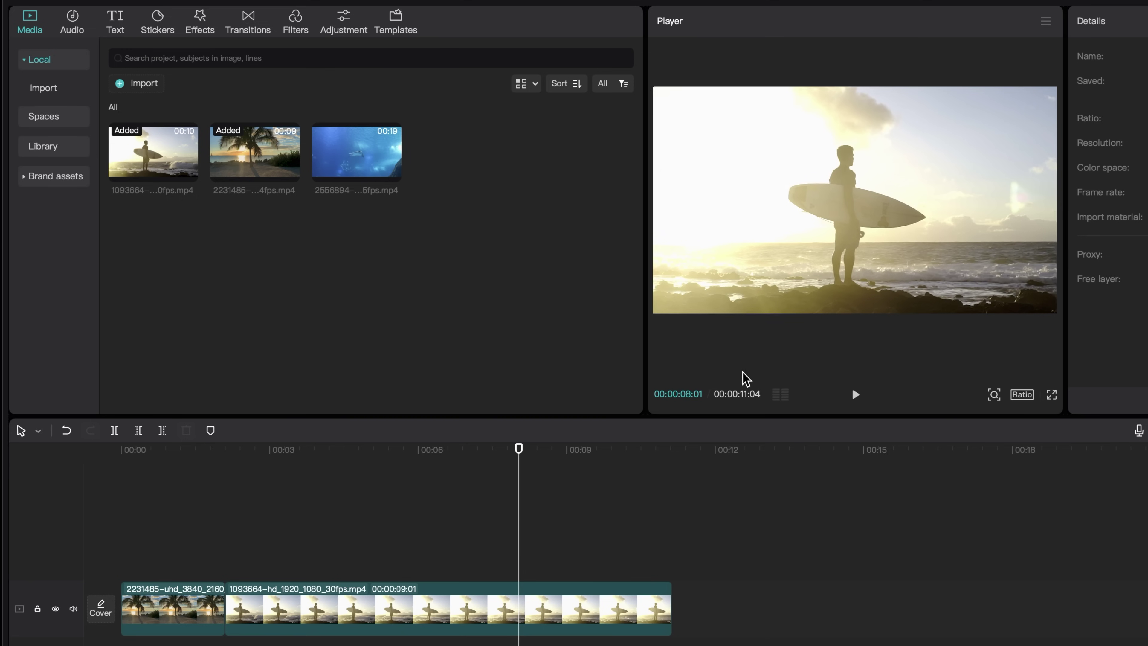
left_click(176, 466)
key("space")
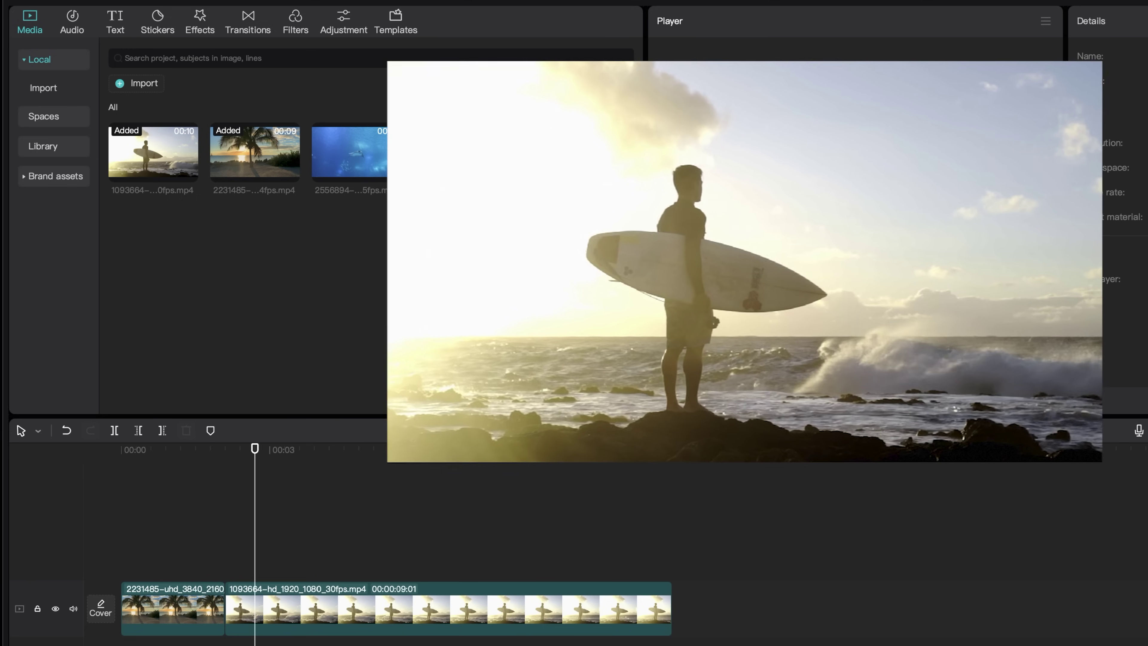
key("ctrl+z")
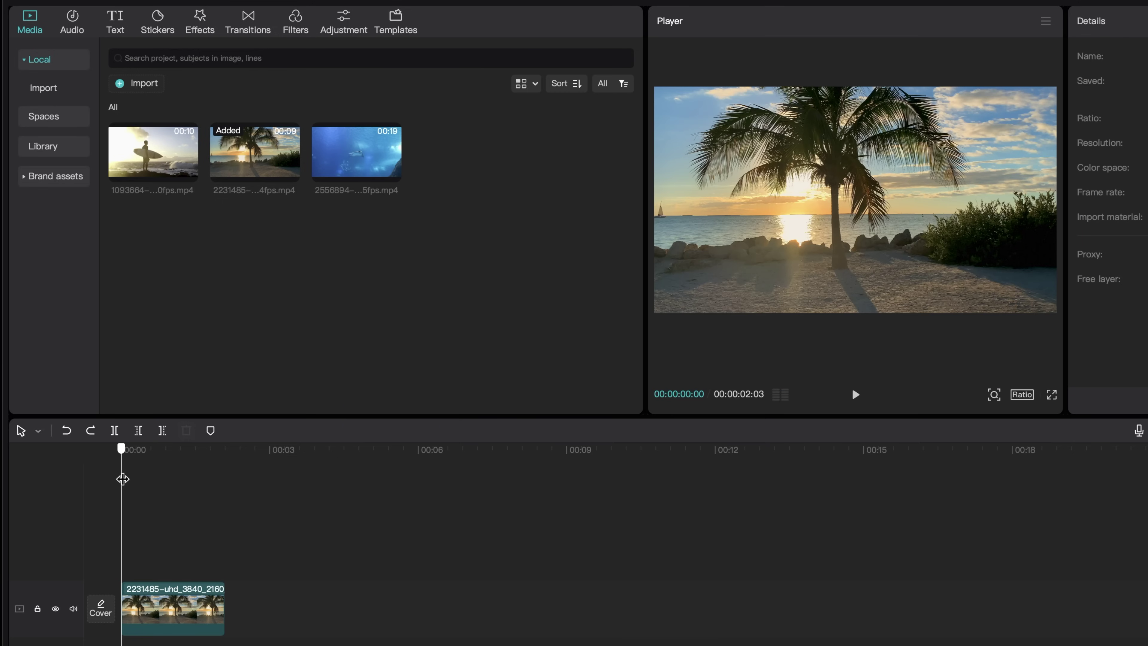
left_click_drag(121, 478, 225, 484)
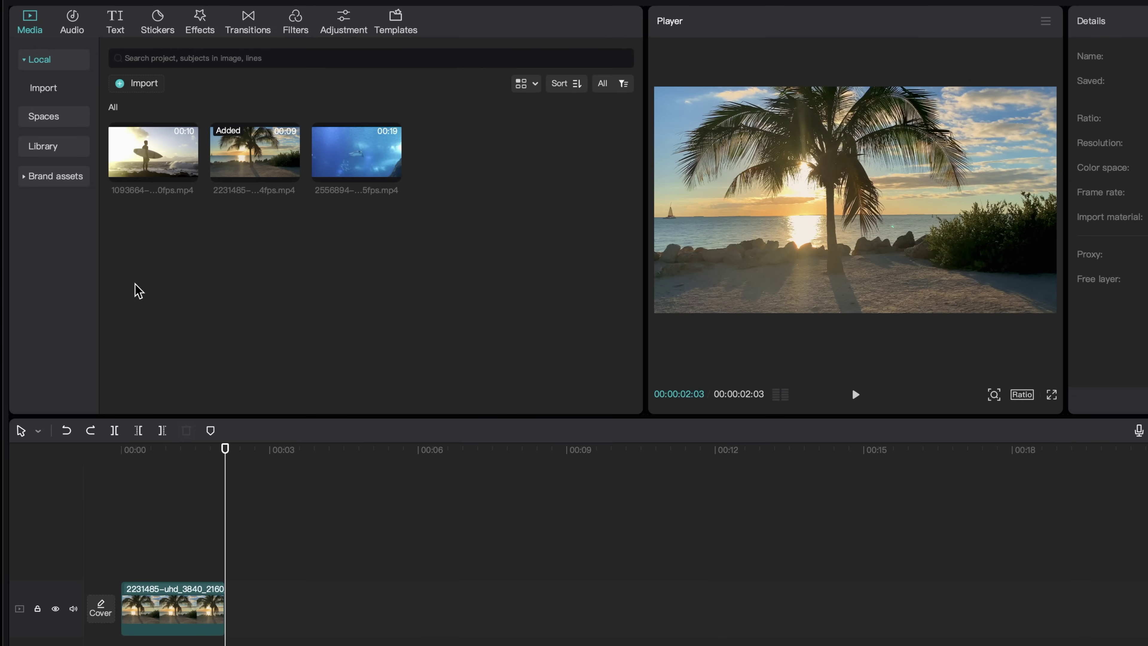
left_click(188, 173)
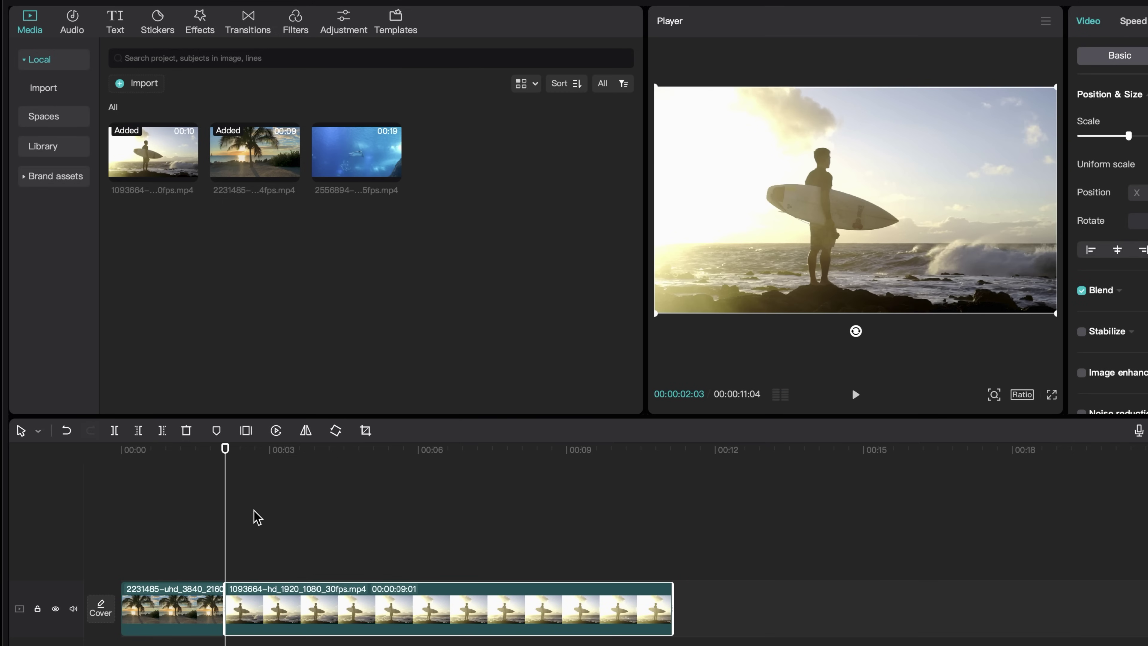
Cut the surfer clip at about 00:04 so the sequence runs 00:00:04:03.
key("space")
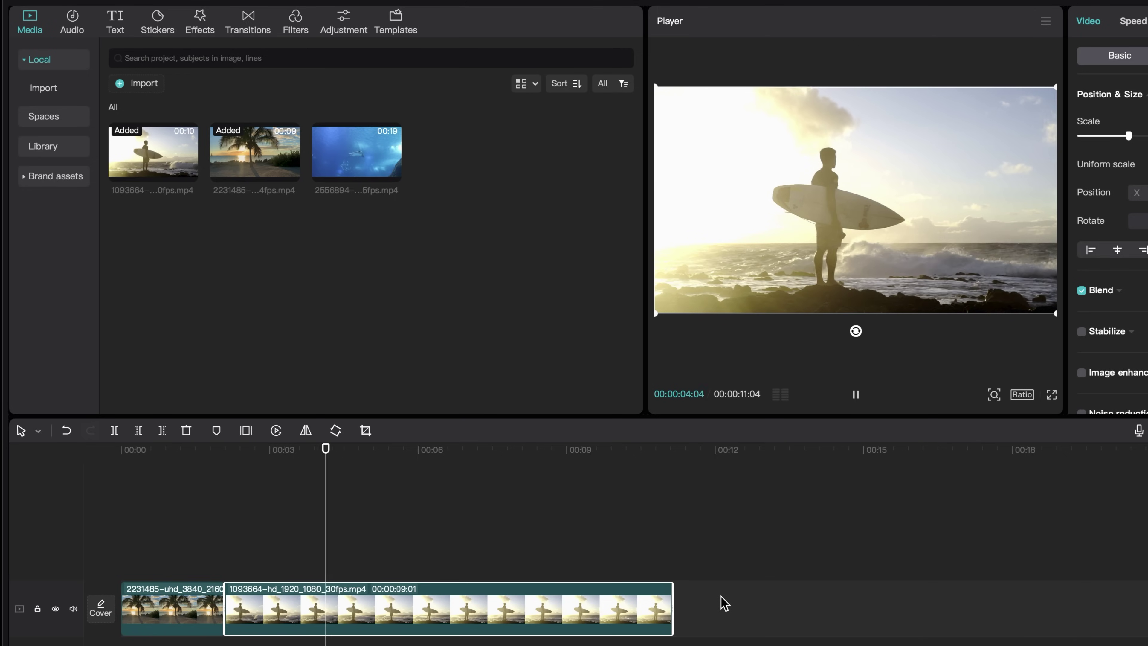
key("space")
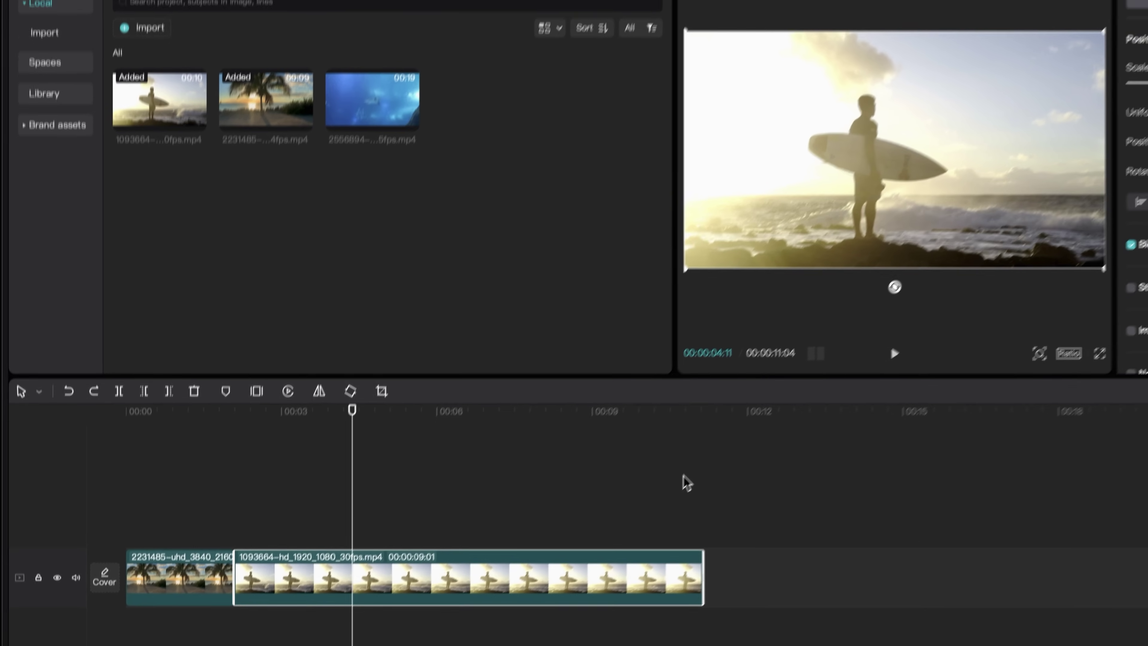
key("w")
key("super+z")
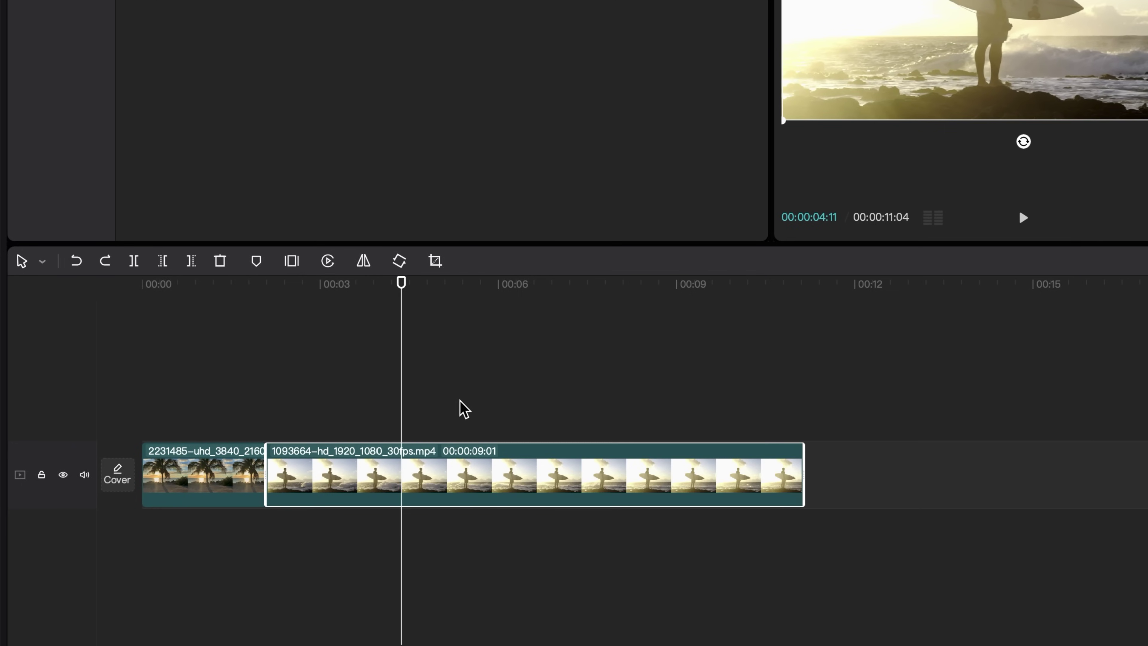
key("super+shift+z")
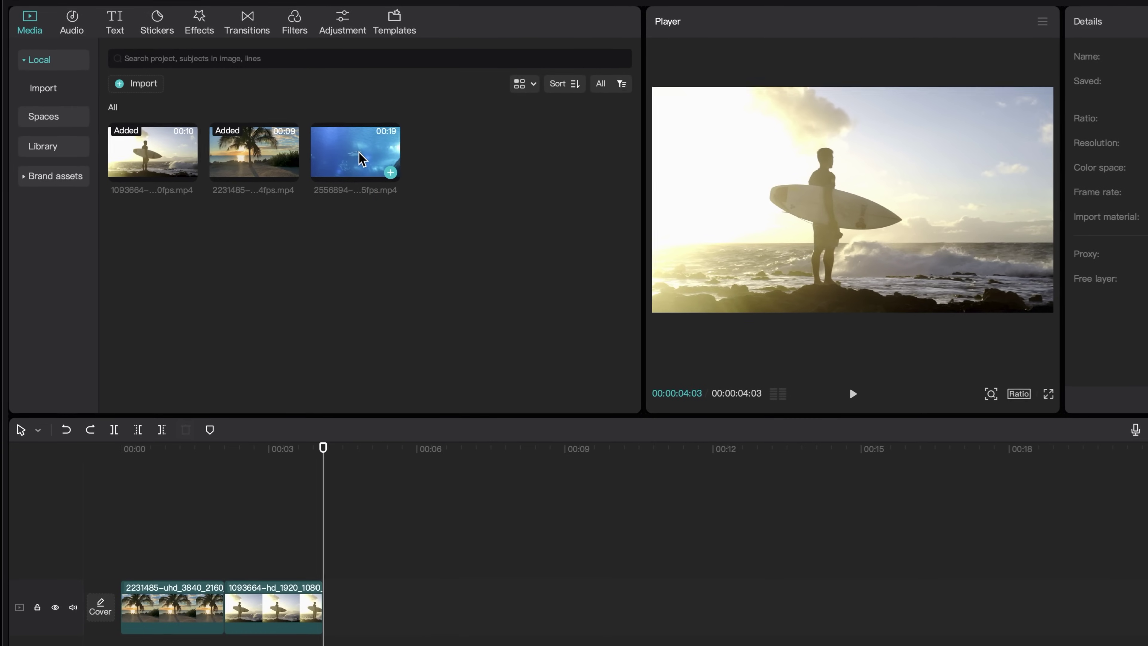
Add the underwater shark clip after the surfer clip and trim away its opening.
left_click_drag(360, 157, 335, 613)
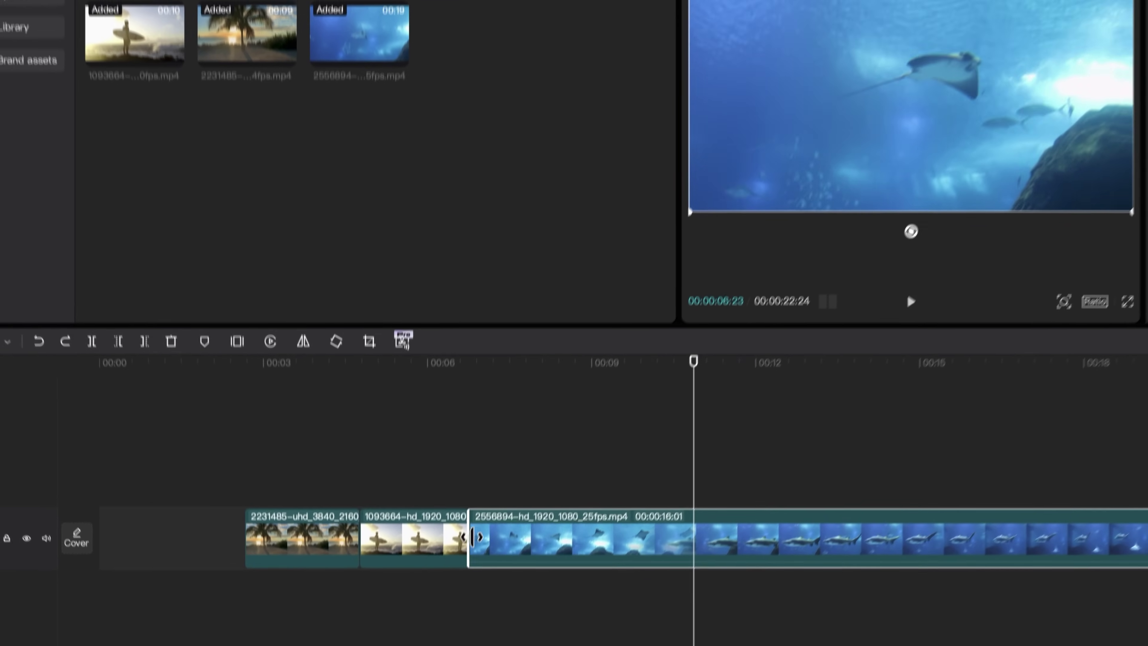
left_click_drag(472, 537, 698, 543)
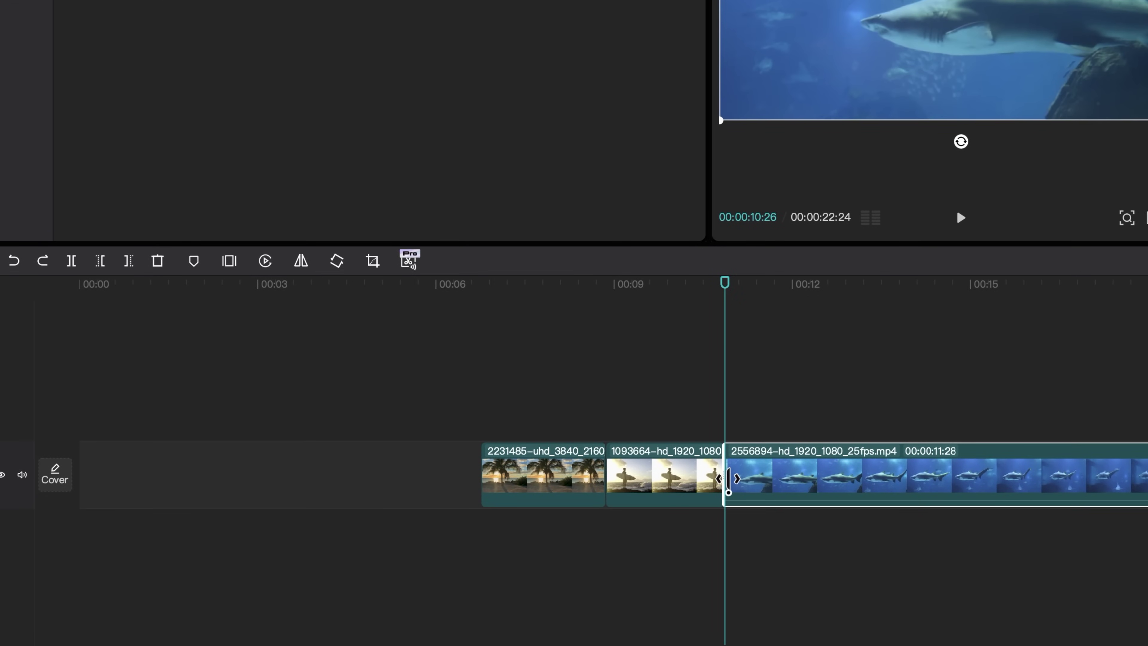
left_click_drag(728, 479, 728, 480)
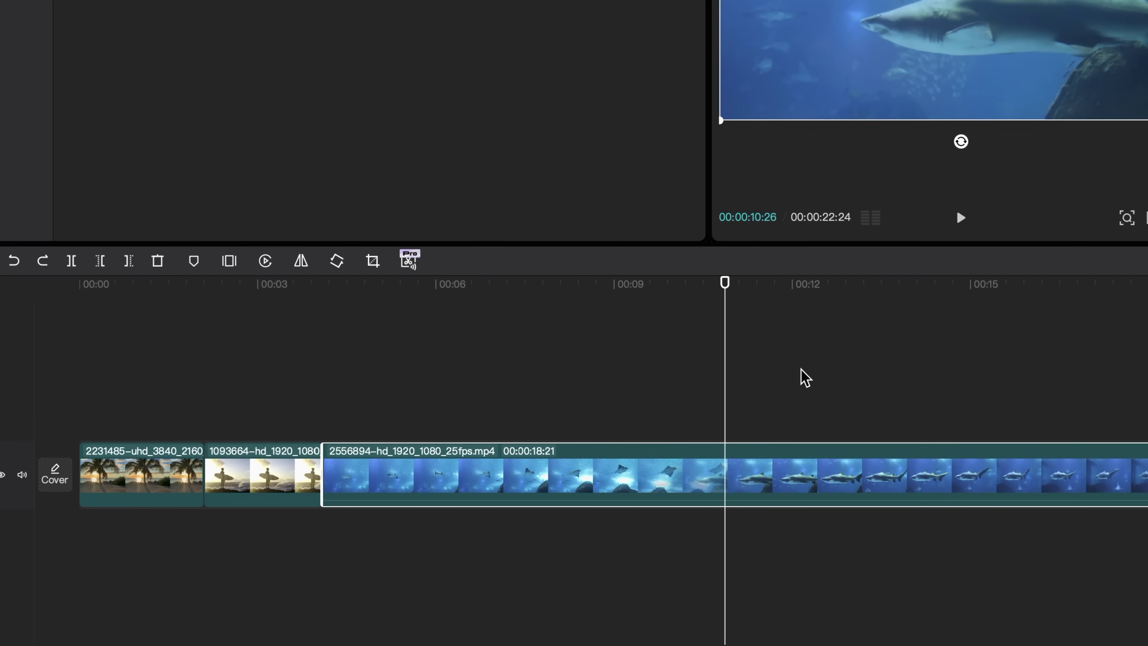
key("q")
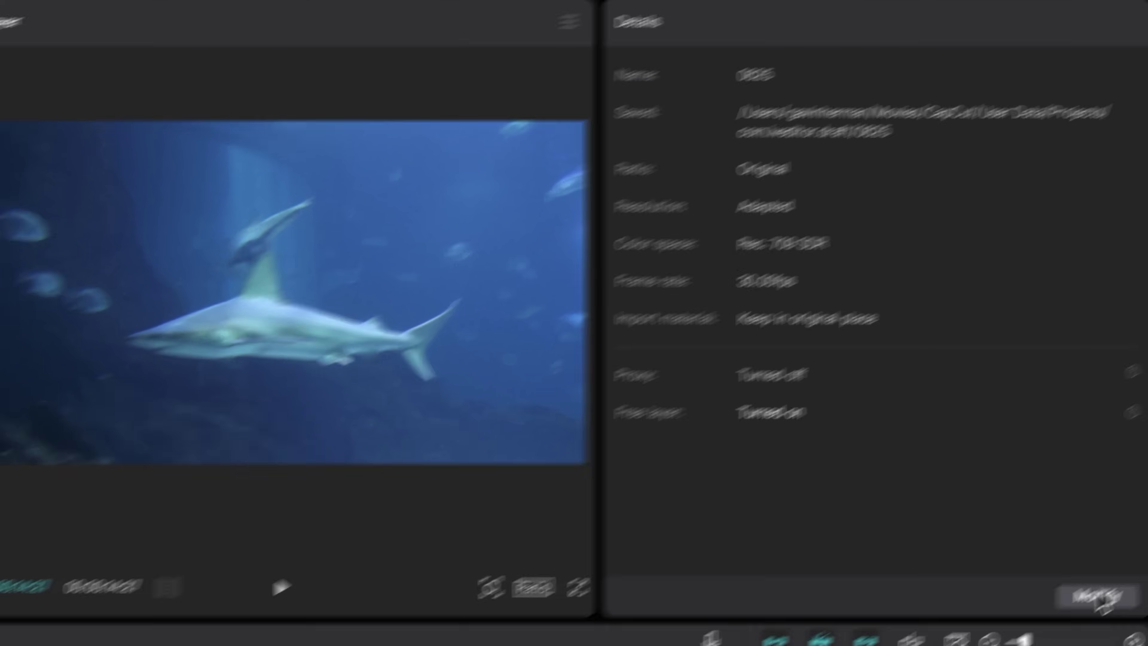
left_click(1083, 604)
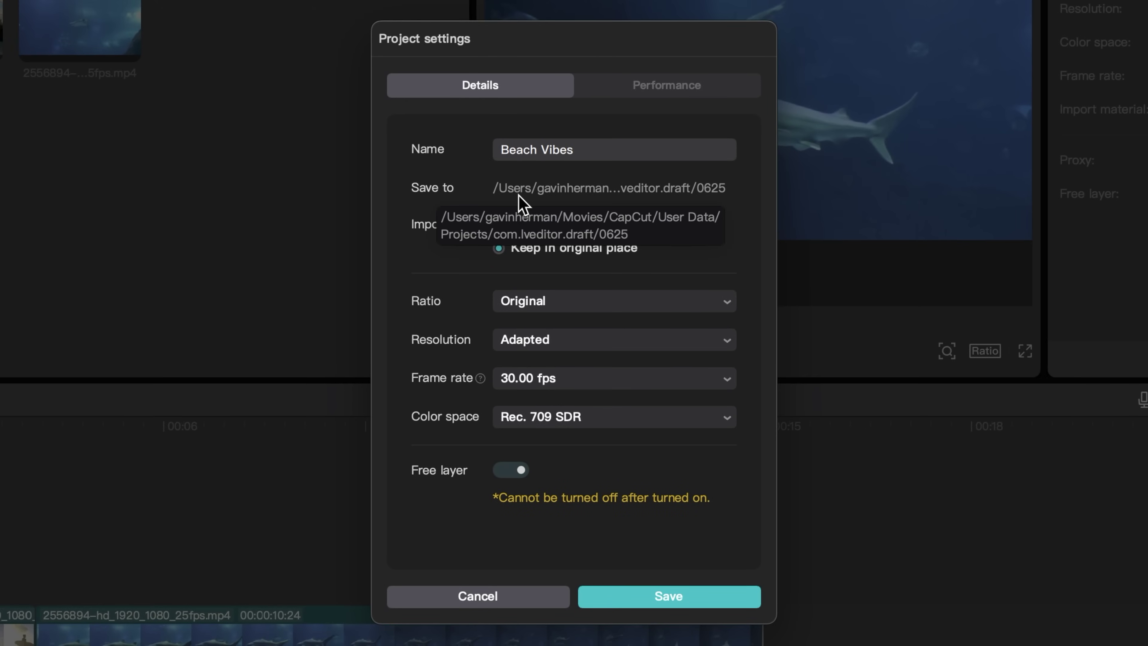
Set the Beach Vibes project to 16:9, 1920×1080, 24 fps and Rec. 709 SDR colour space.
left_click(557, 308)
left_click(565, 359)
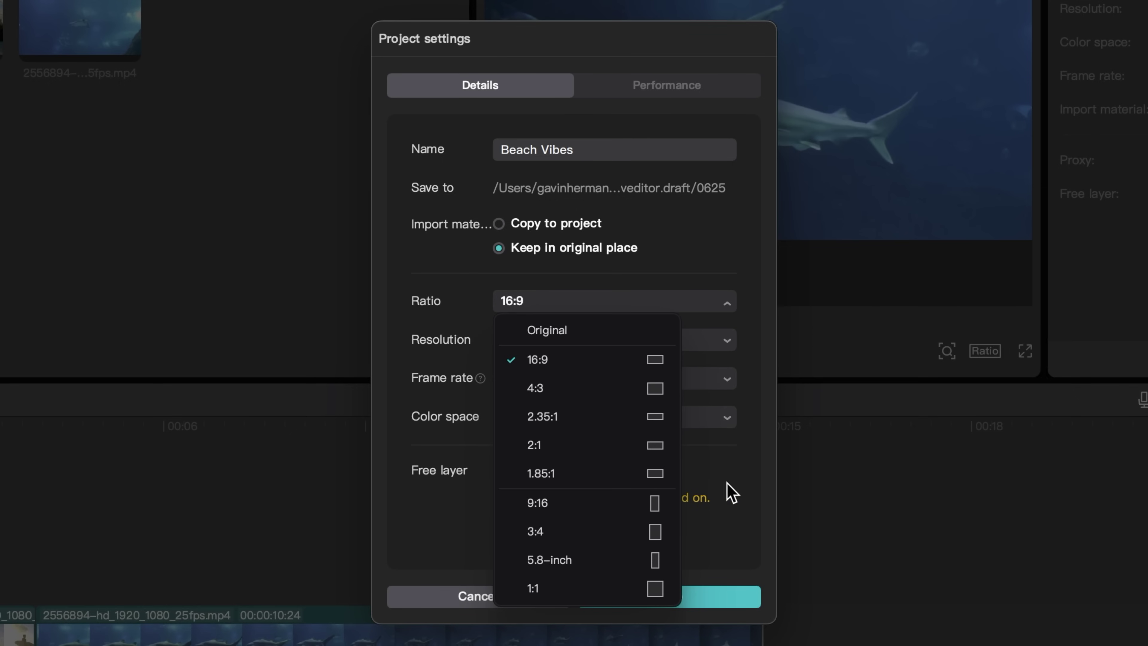
left_click(705, 340)
left_click(598, 406)
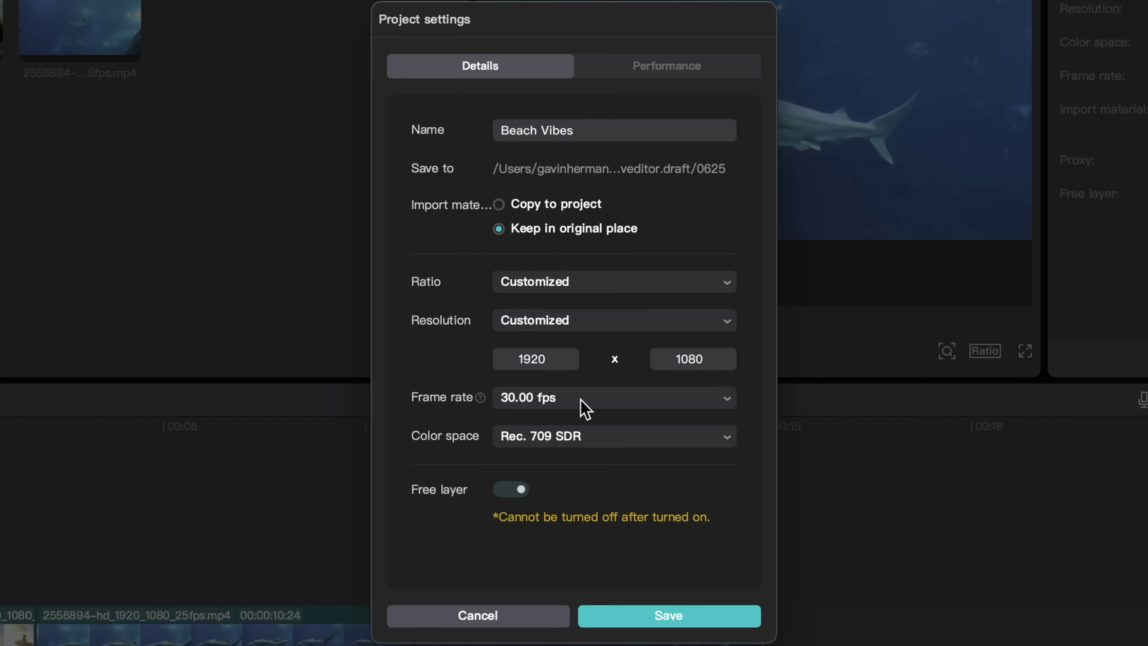
left_click(585, 408)
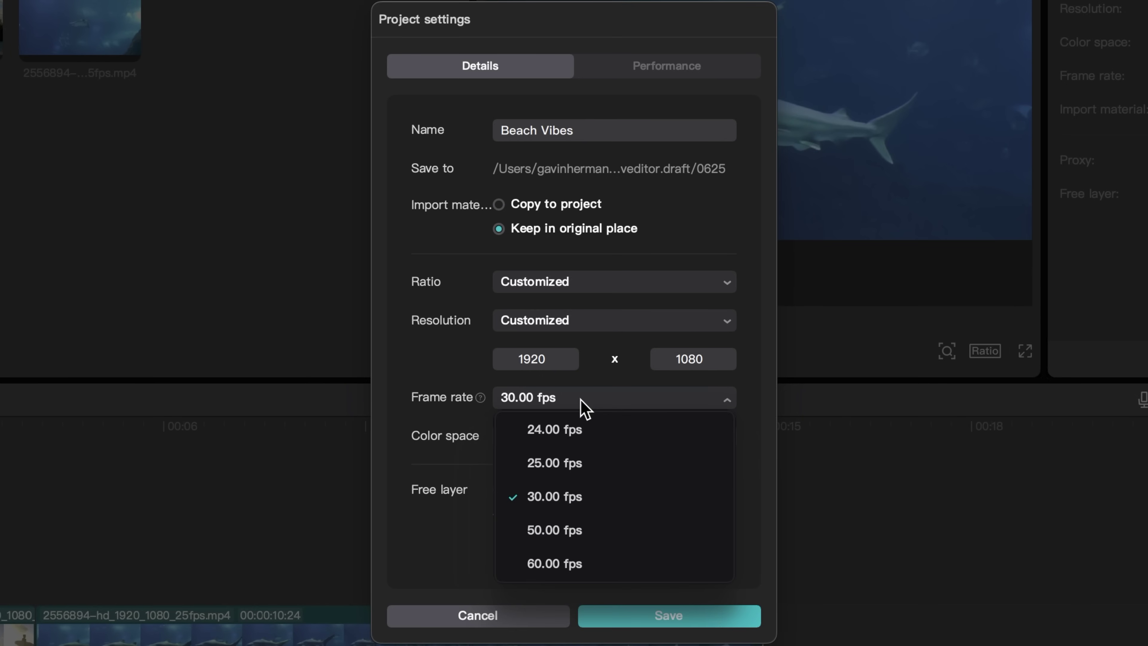
left_click(622, 430)
left_click(656, 440)
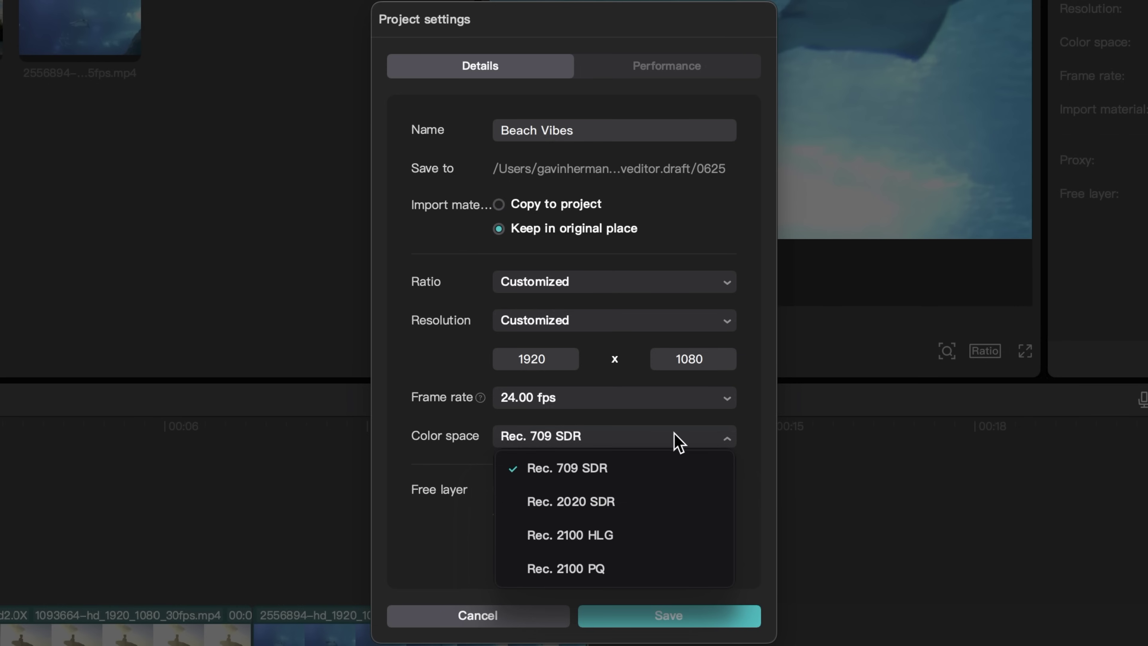
left_click(676, 442)
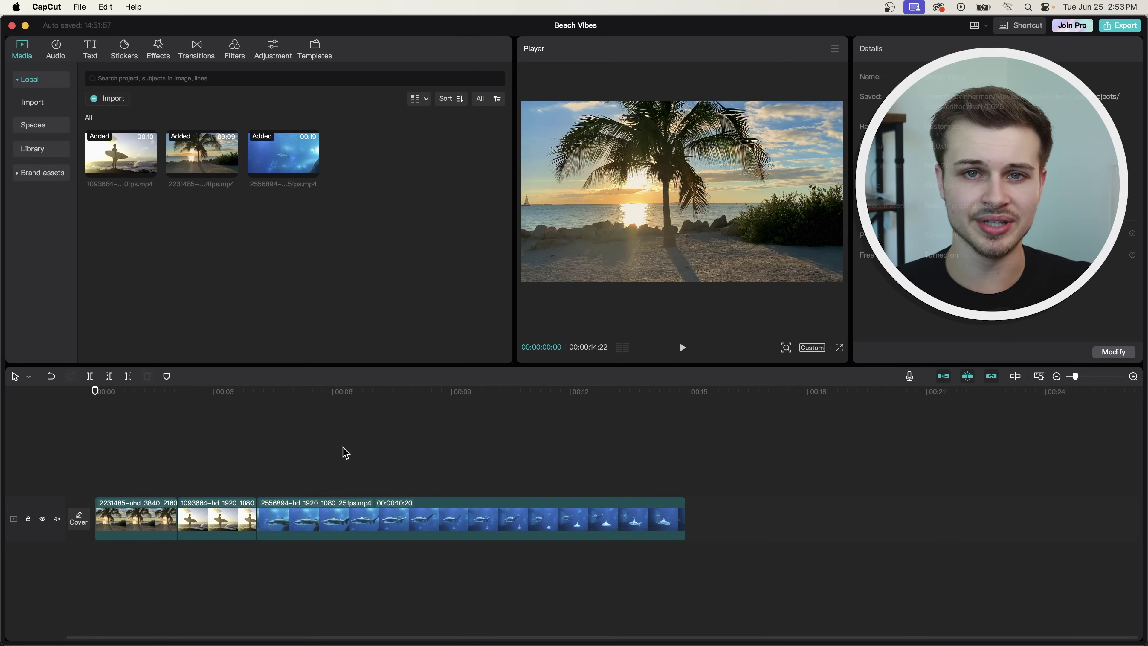
left_click_drag(345, 453, 435, 440)
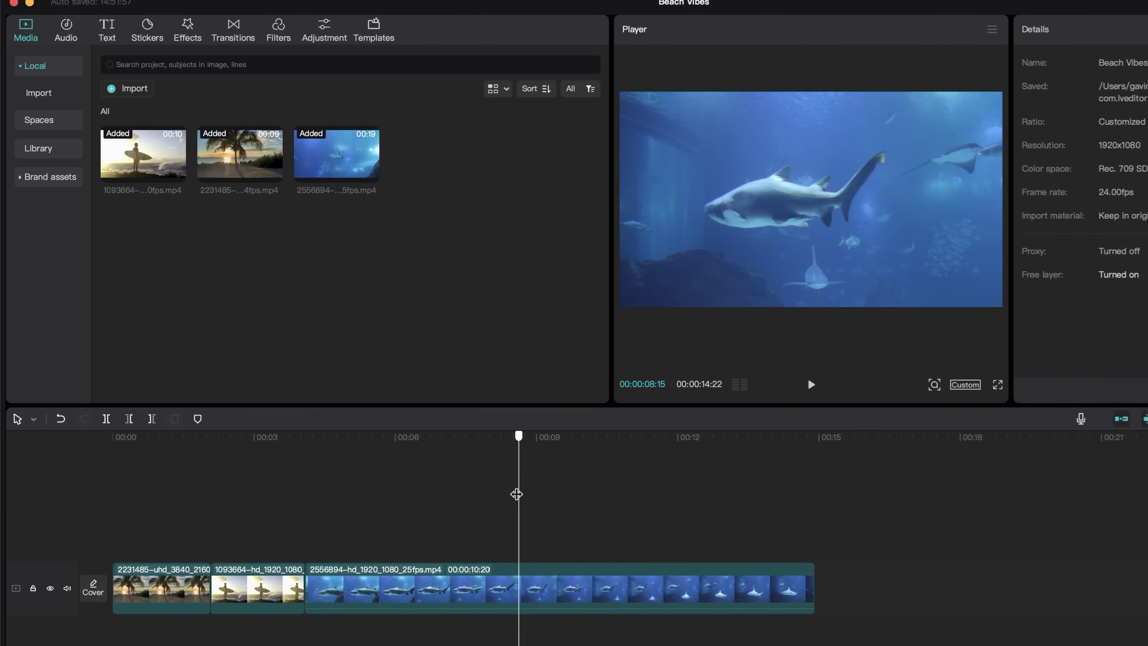
left_click(493, 574)
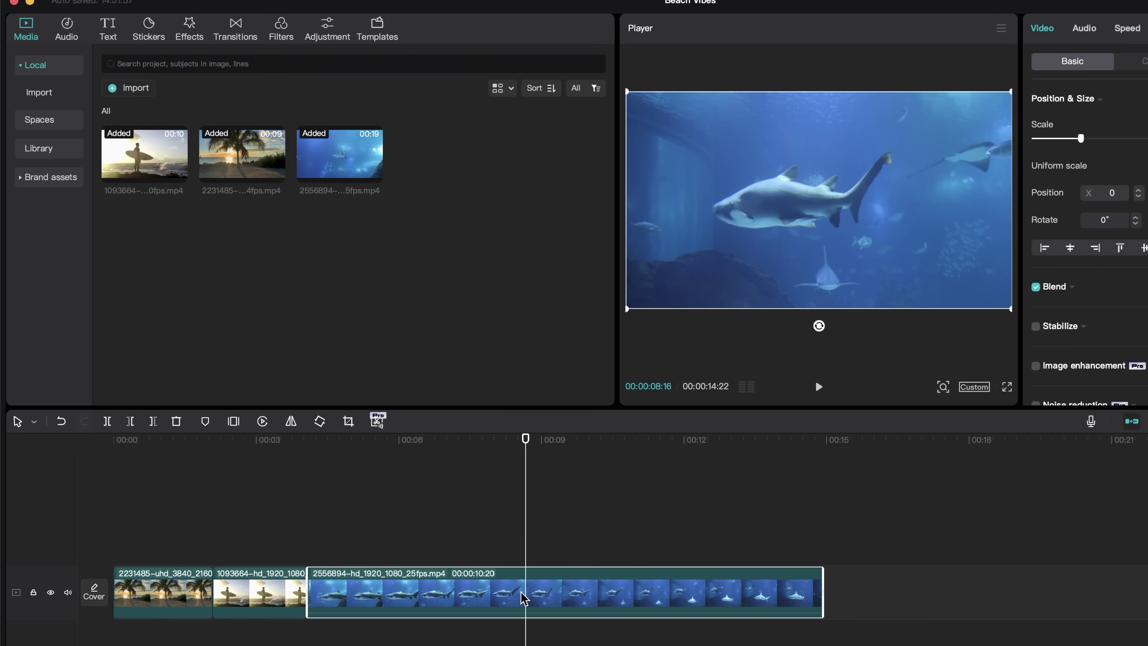
key("super+b")
mouse_move(583, 589)
left_mouse_down()
mouse_move(607, 599)
mouse_move(587, 592)
left_mouse_up()
key("super+z")
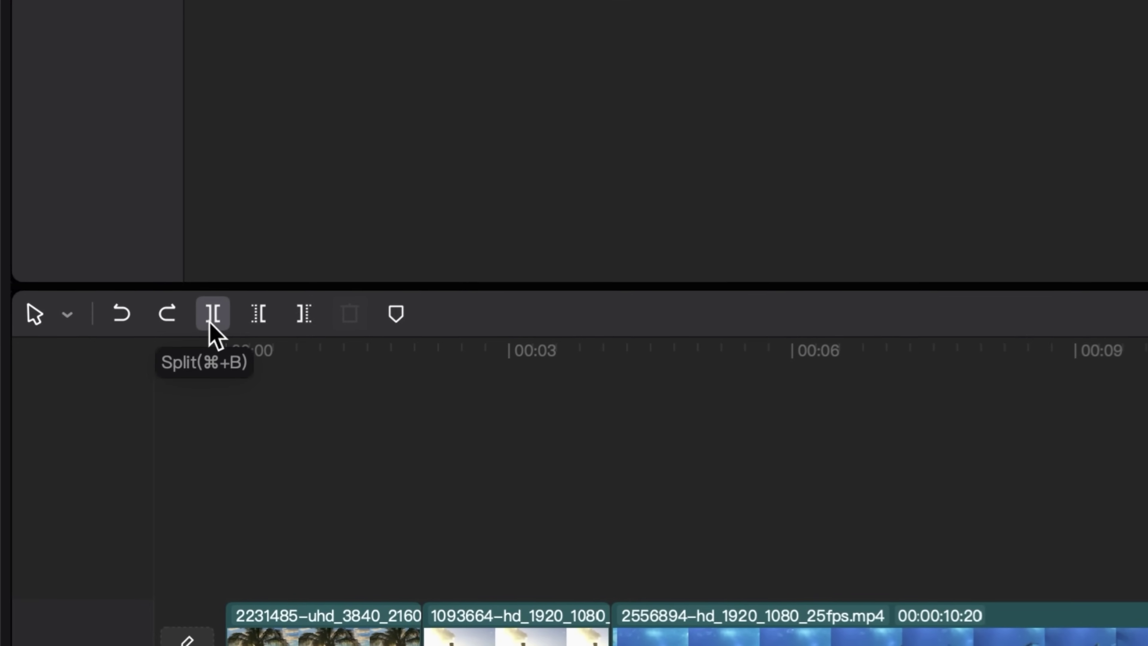
left_click(206, 323)
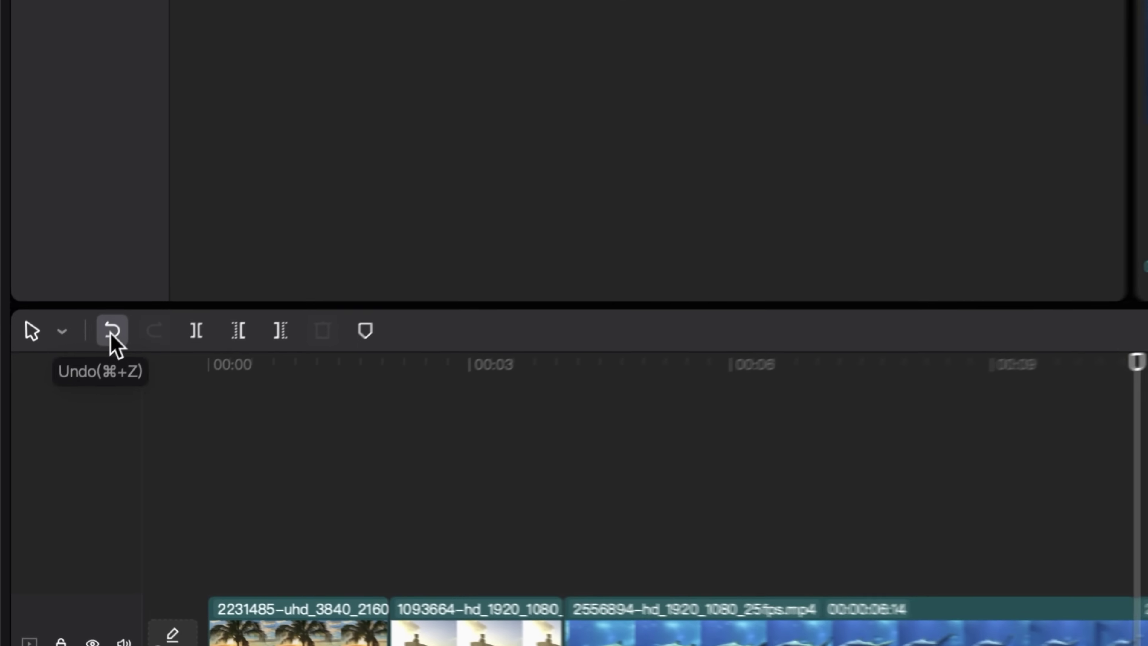
left_click(61, 421)
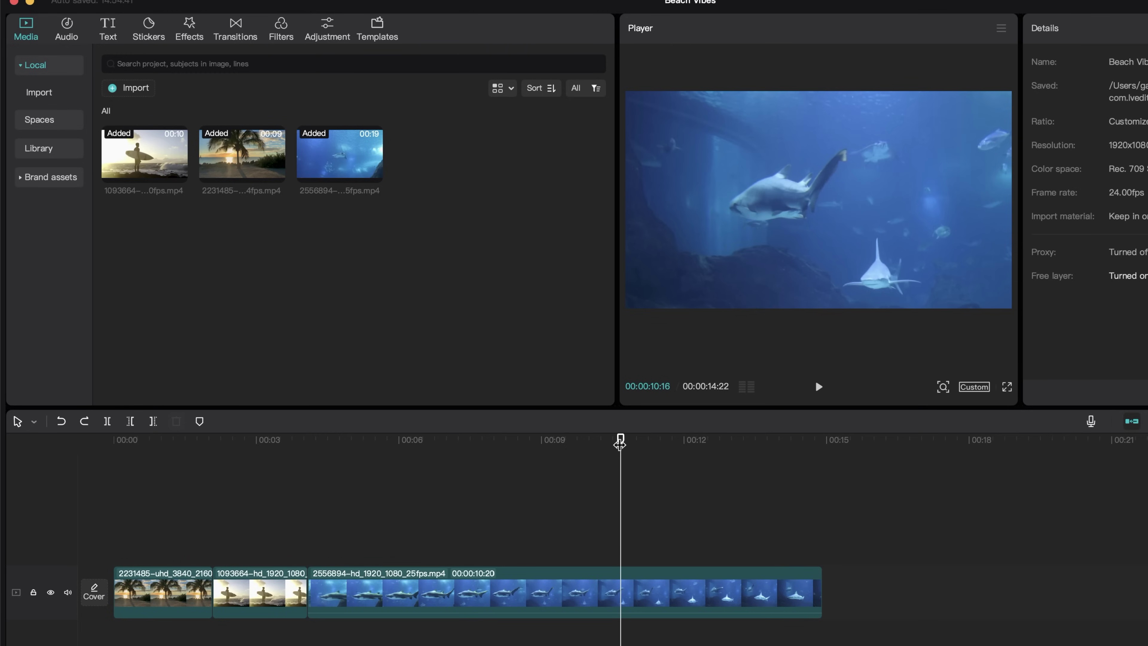
left_click_drag(620, 445, 681, 444)
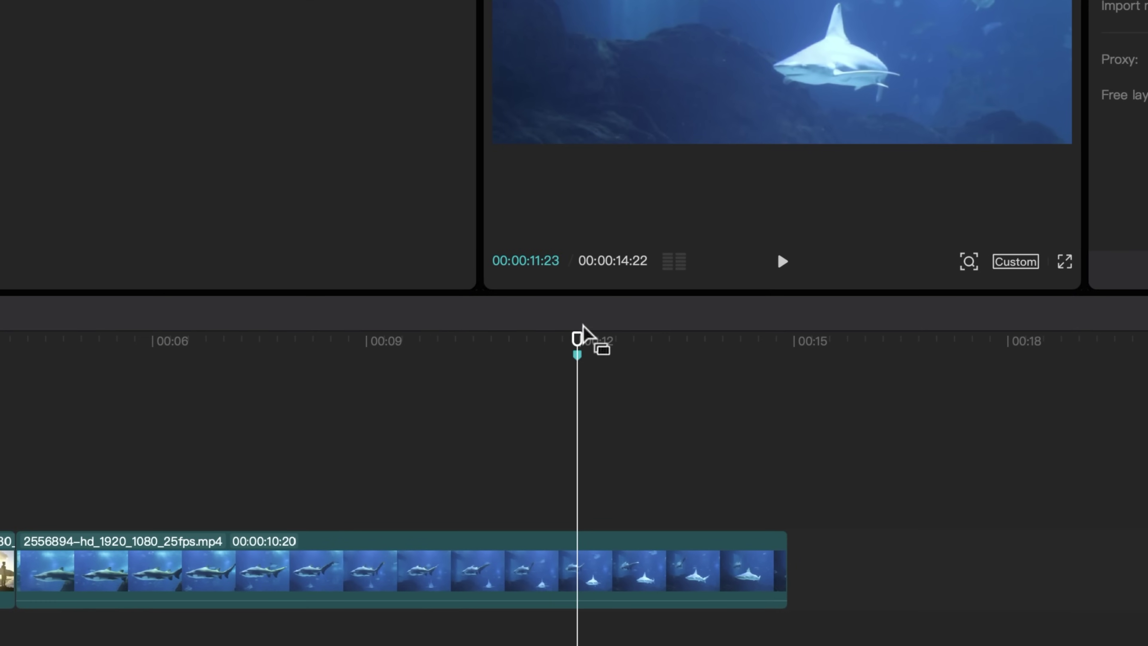
double_click(579, 354)
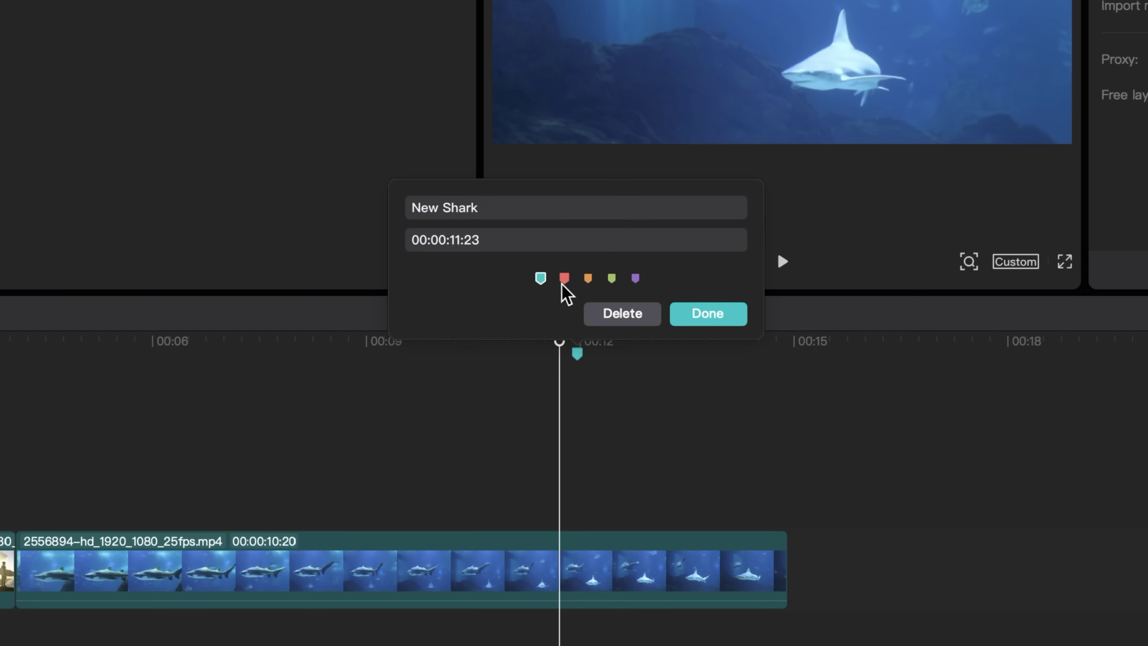
left_click(707, 317)
double_click(578, 354)
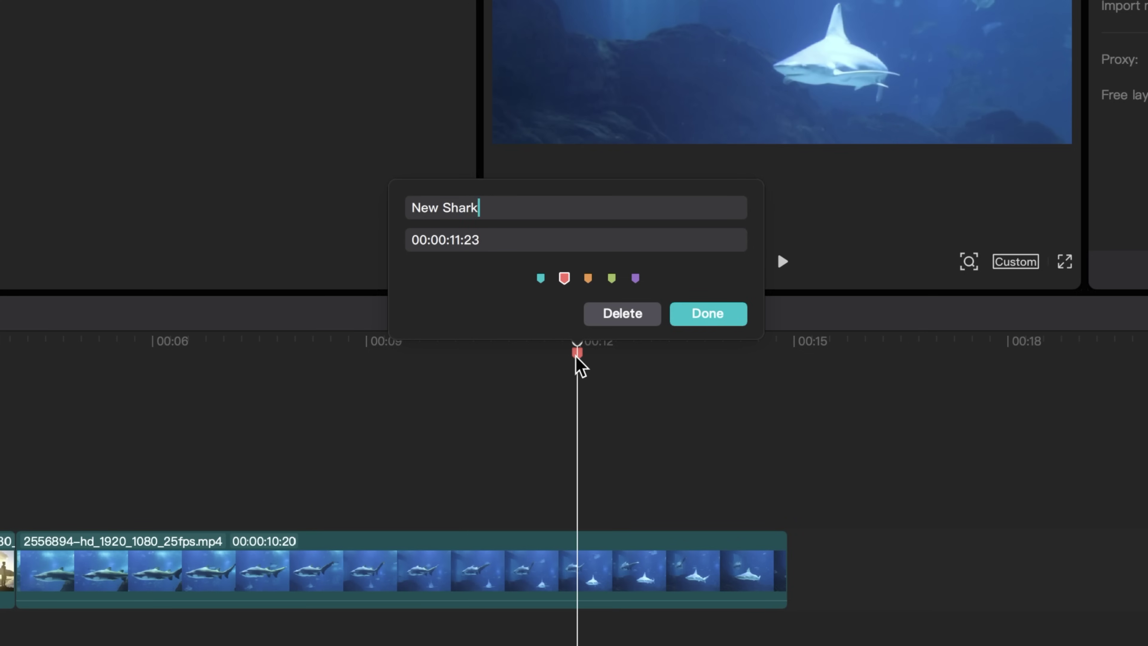
left_click(626, 316)
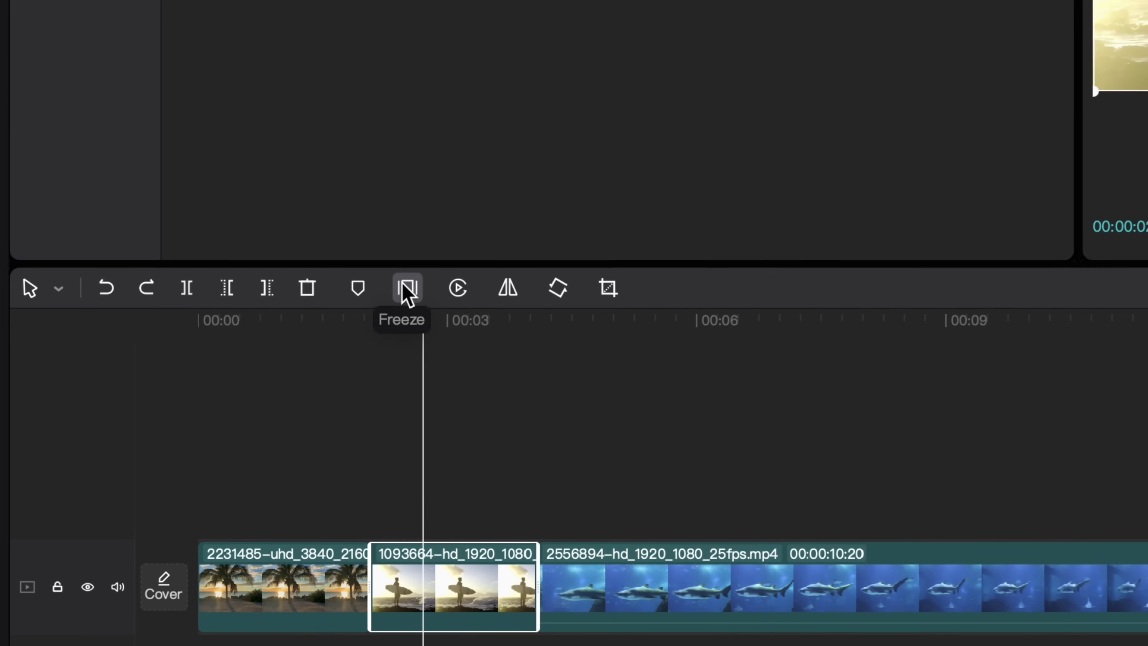
left_click_drag(468, 335, 503, 335)
left_click(413, 291)
key("space")
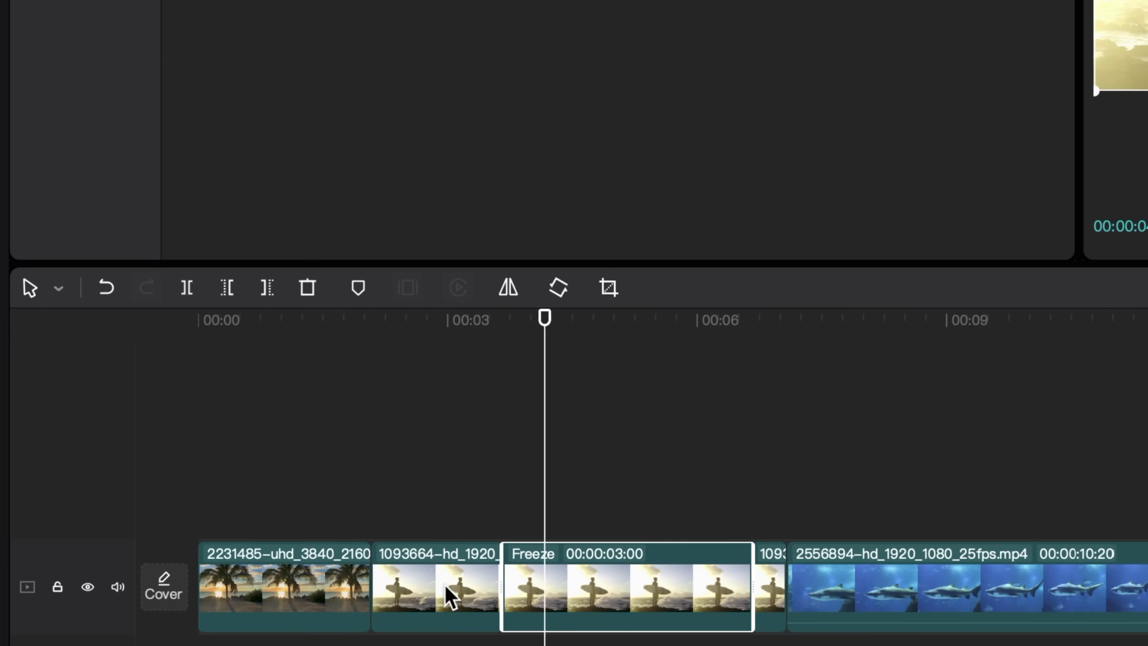
key("ctrl+z")
left_click_drag(672, 357, 851, 376)
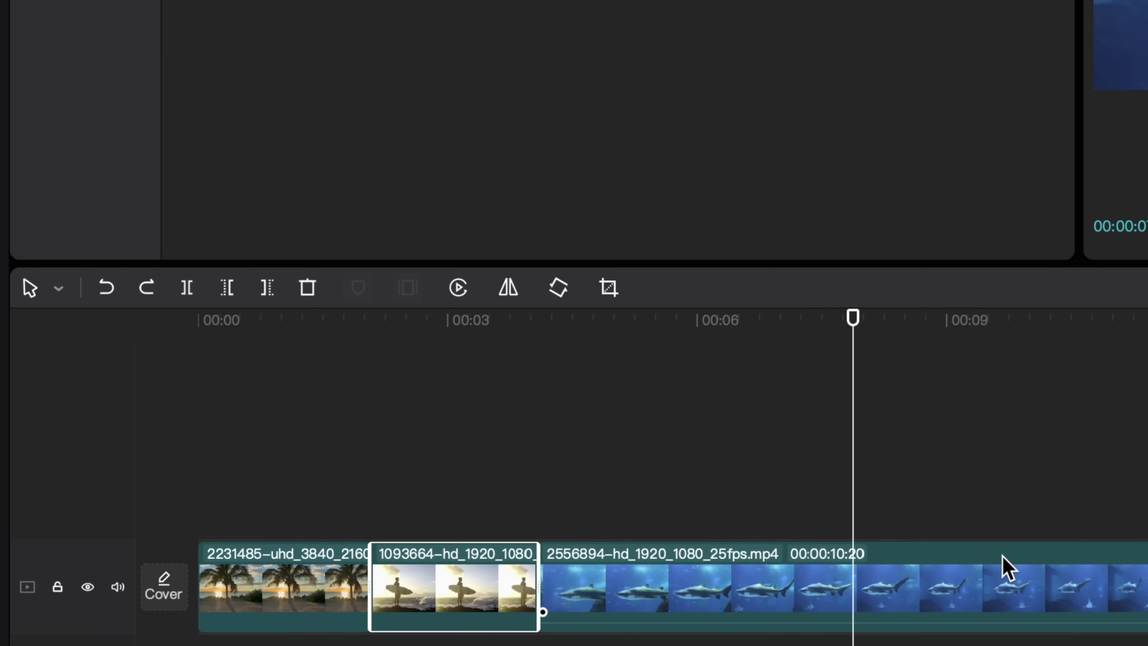
left_click(1007, 567)
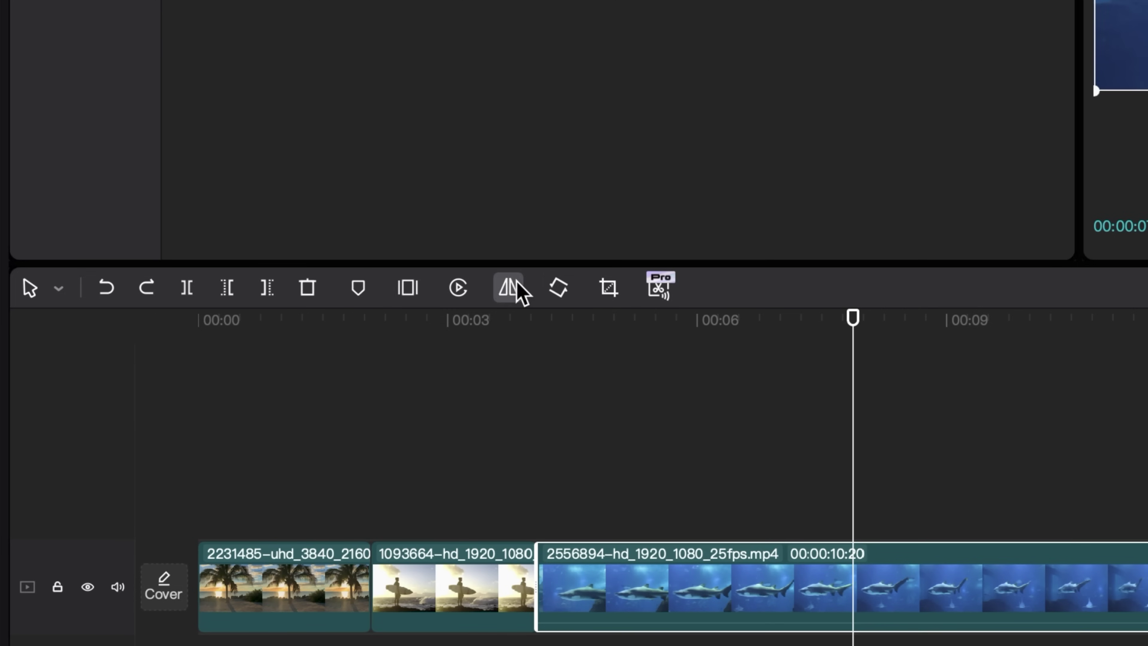
Reverse and mirror the shark clip, and rotate it to 65 degrees.
left_click(461, 292)
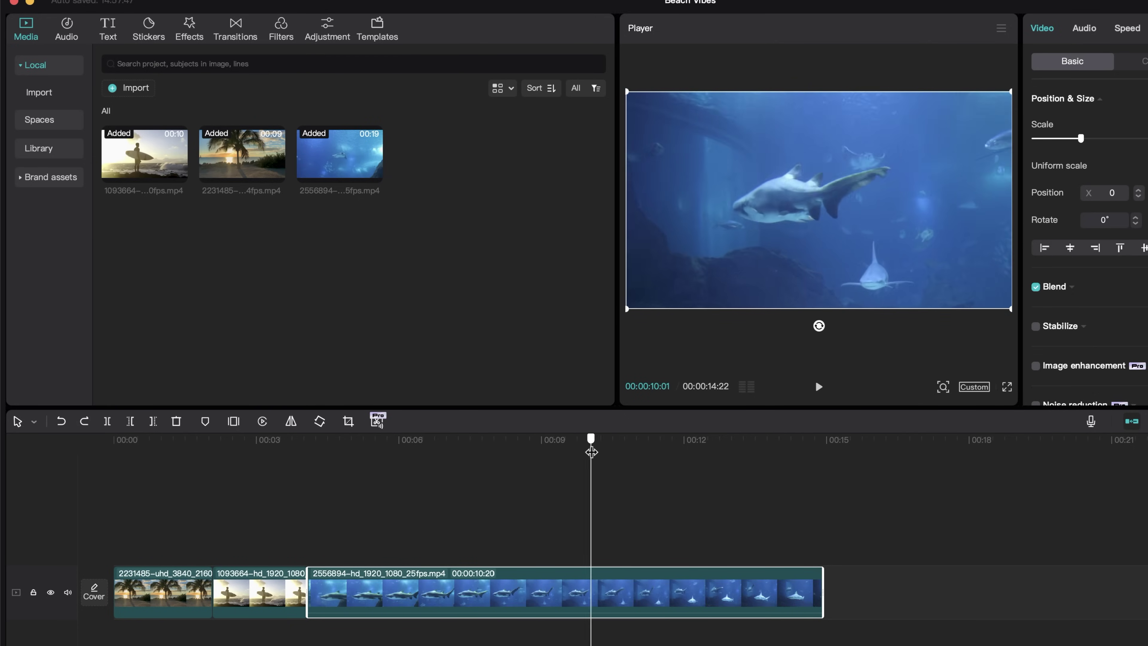
left_click_drag(654, 456, 719, 462)
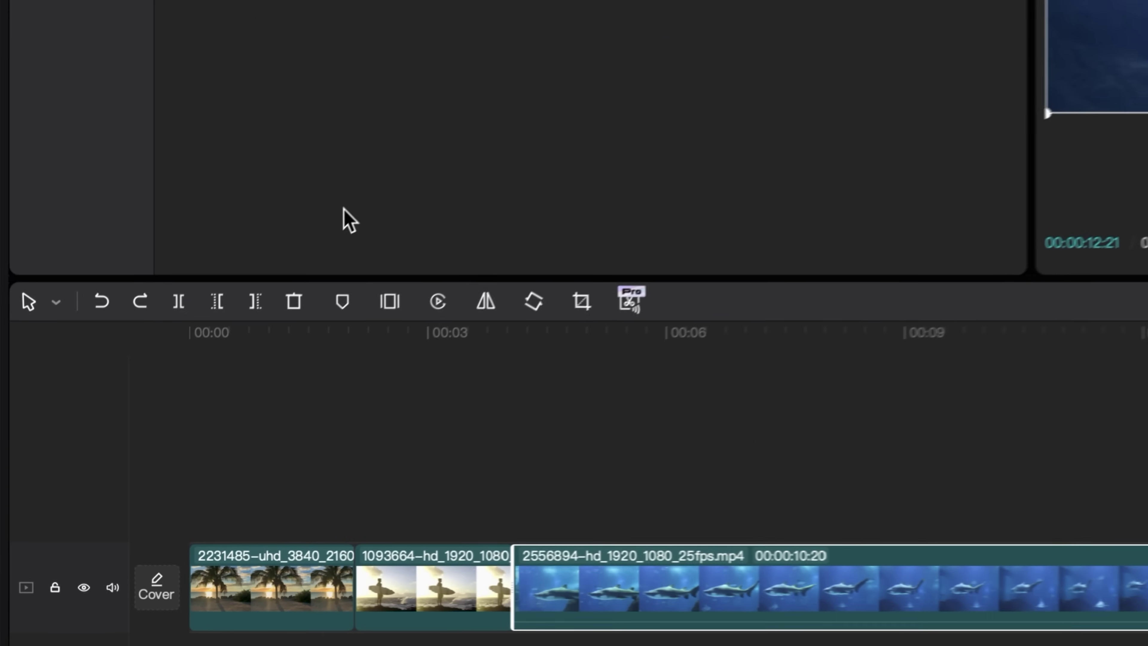
left_click(486, 301)
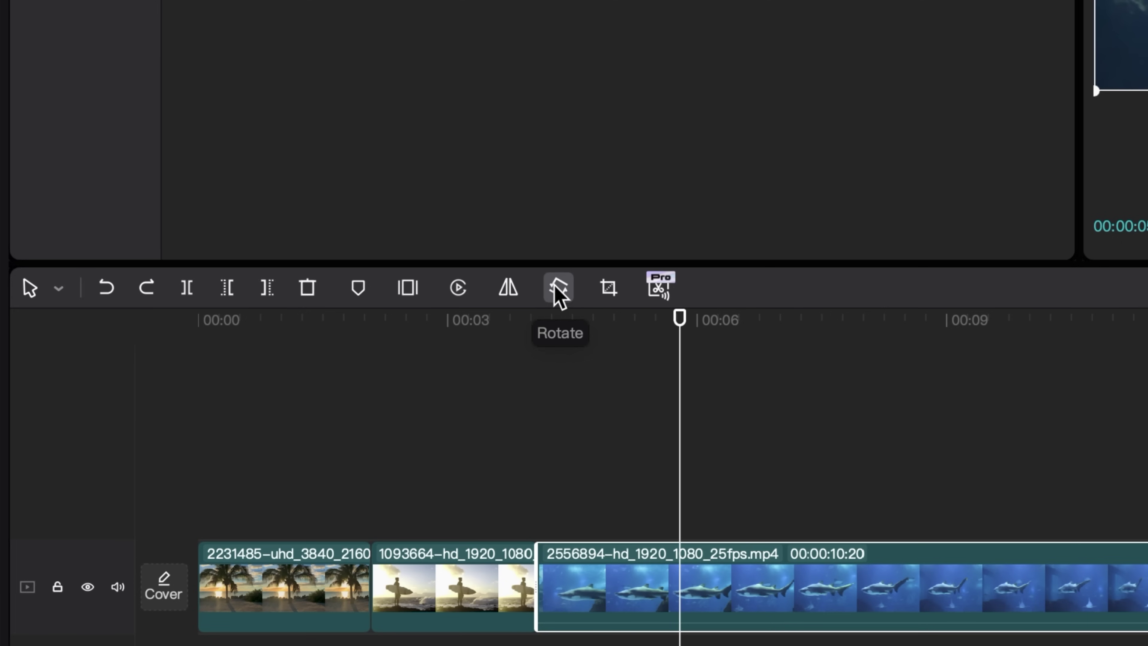
left_click(559, 292)
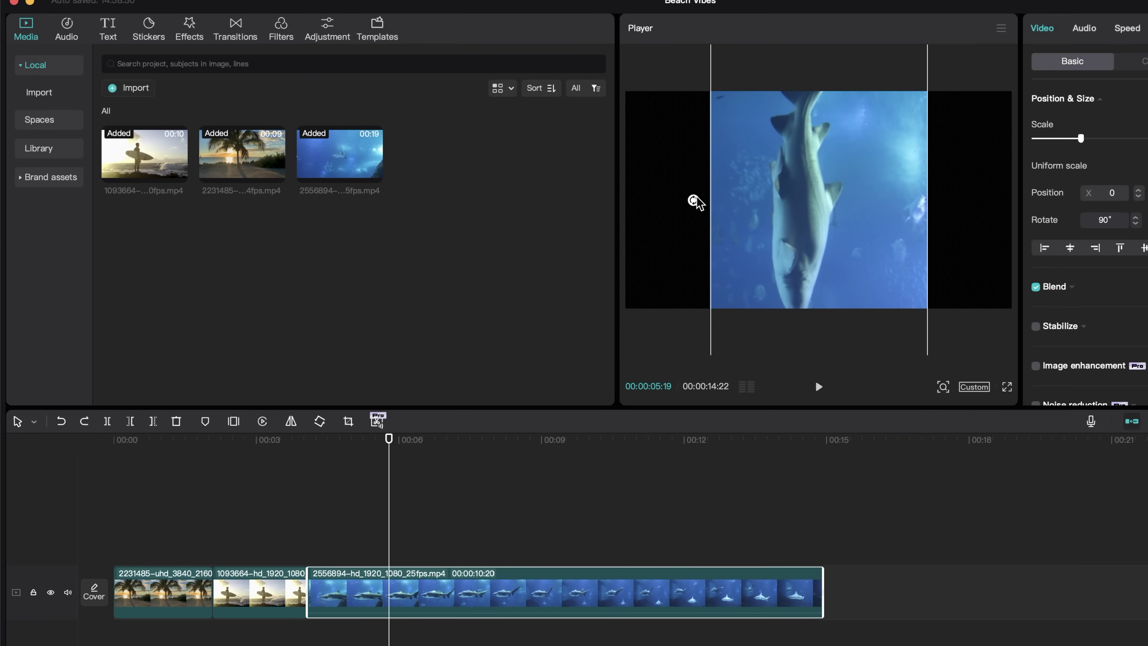
left_click_drag(695, 200, 819, 325)
Crop the shark clip by pulling its top-right corner inward and confirm.
left_click(349, 423)
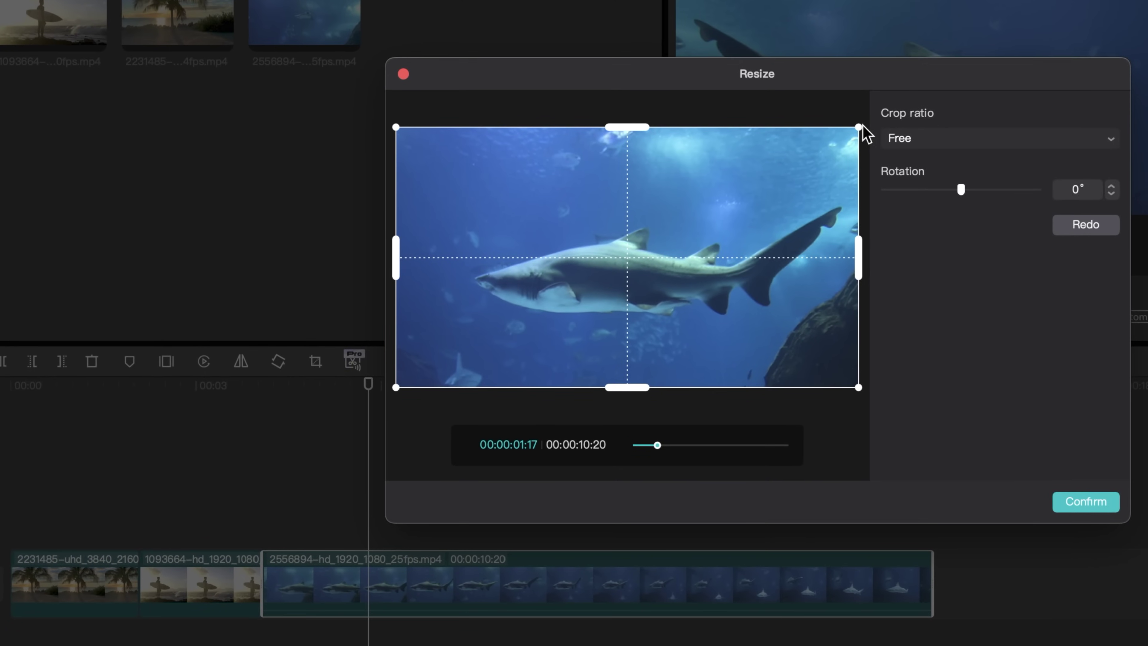
left_click_drag(859, 127, 822, 156)
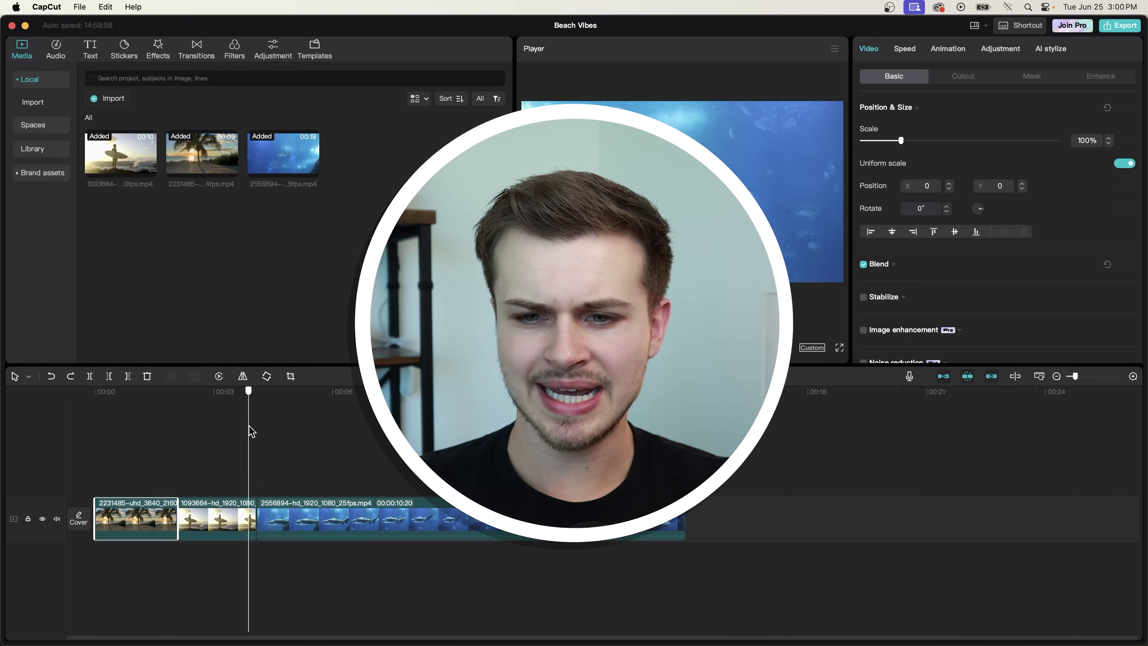
left_click(128, 411)
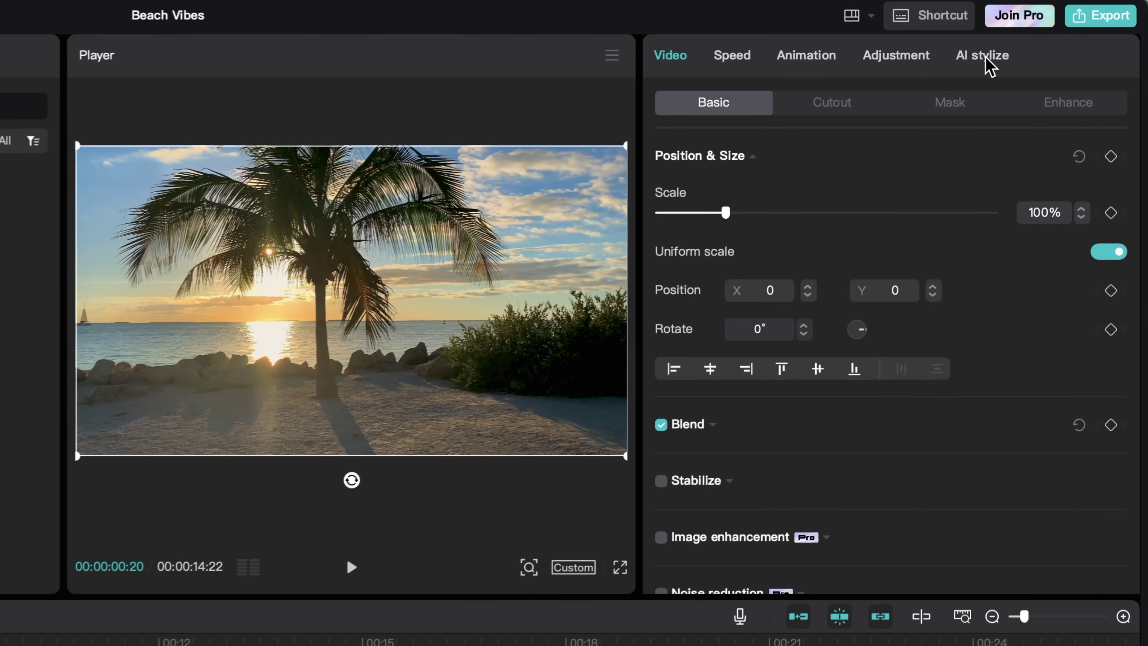
left_click(987, 60)
Enlarge the palm-tree clip to 129% scale and preview it.
left_click(671, 55)
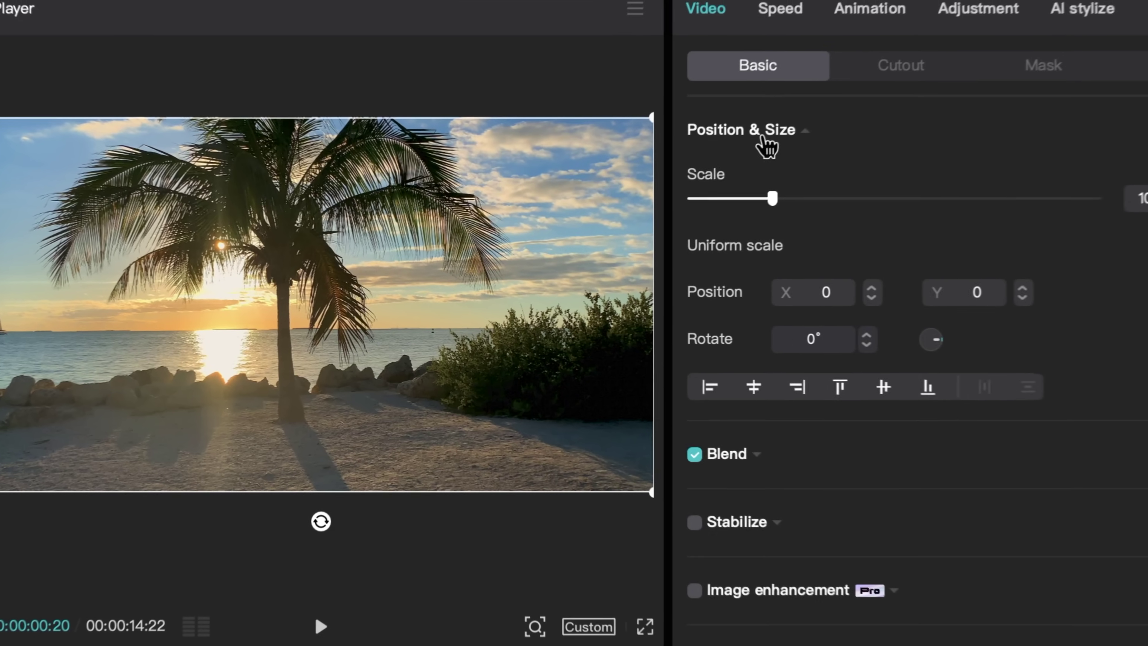
left_click(730, 163)
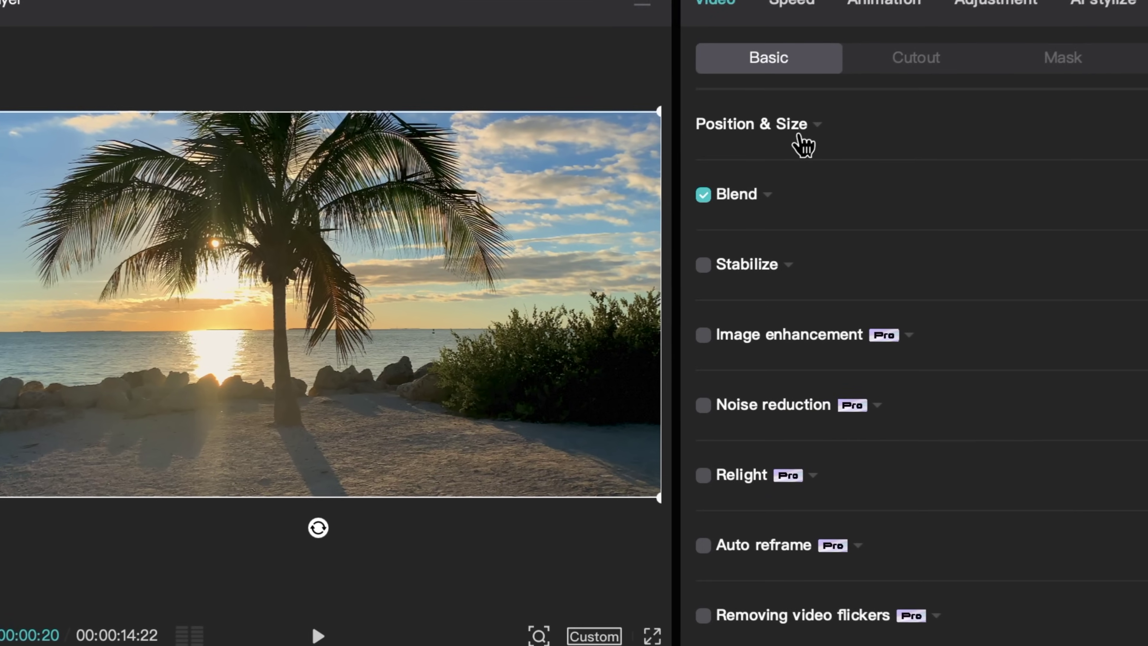
left_click(801, 143)
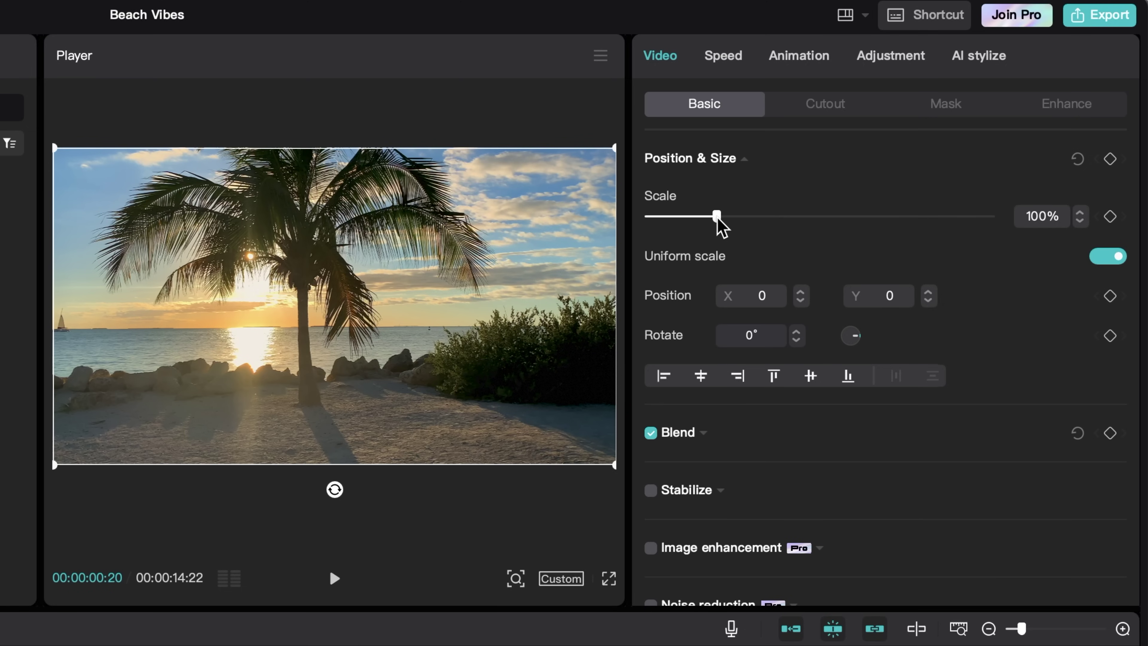
left_click_drag(717, 216, 736, 217)
key("space")
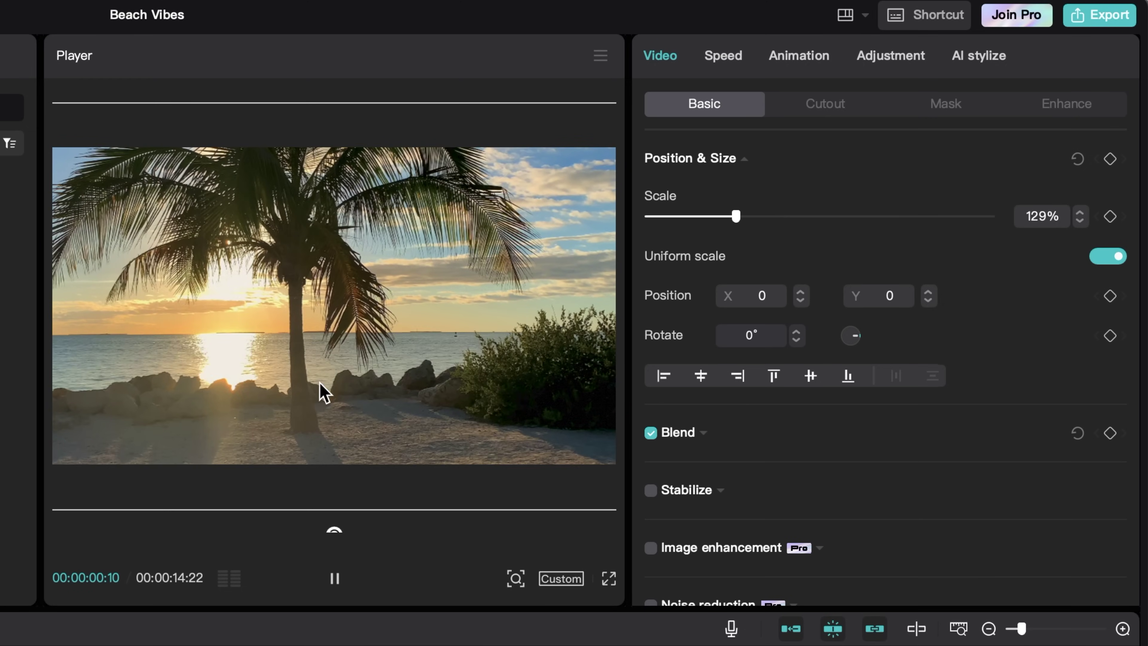
key("space")
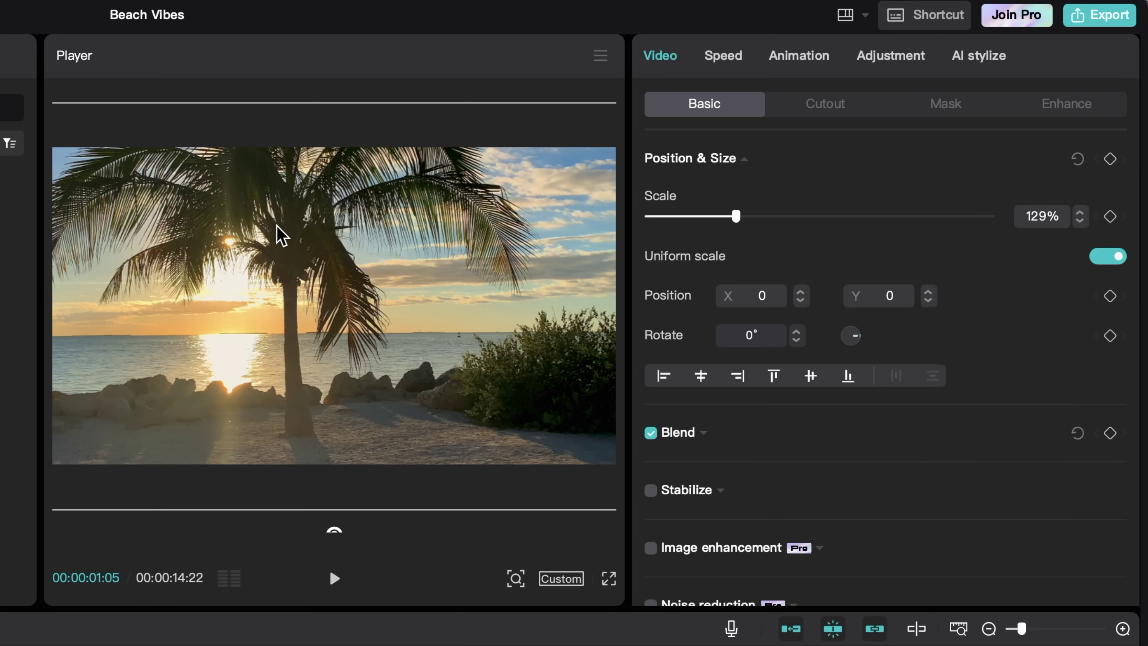
left_click_drag(280, 233, 307, 264)
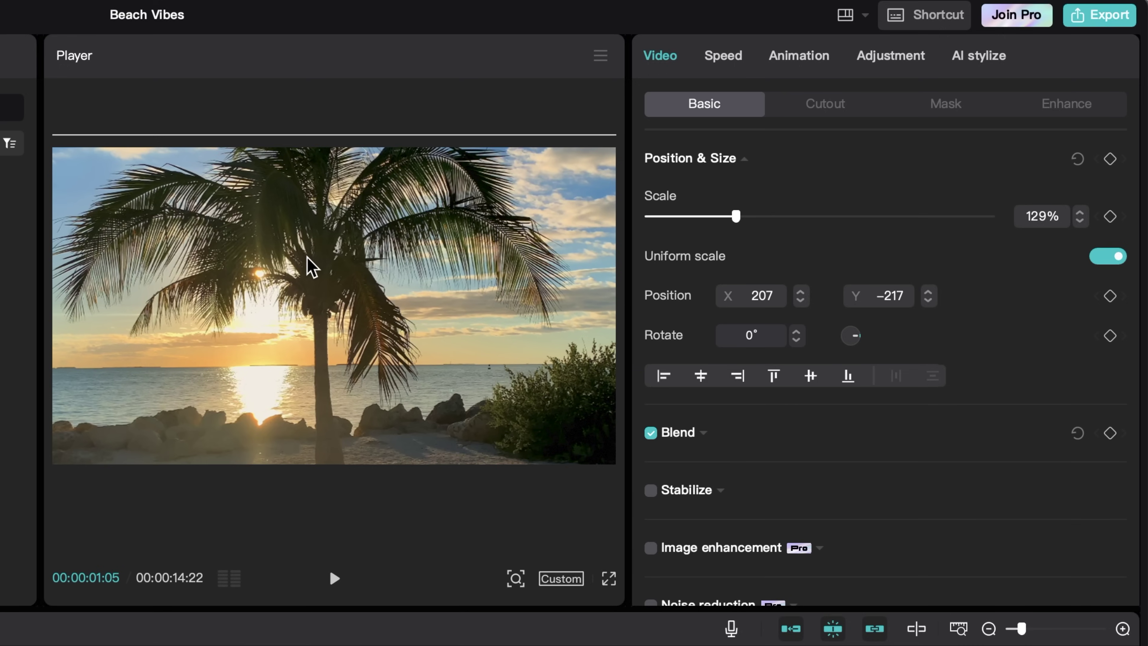
key("ctrl+z")
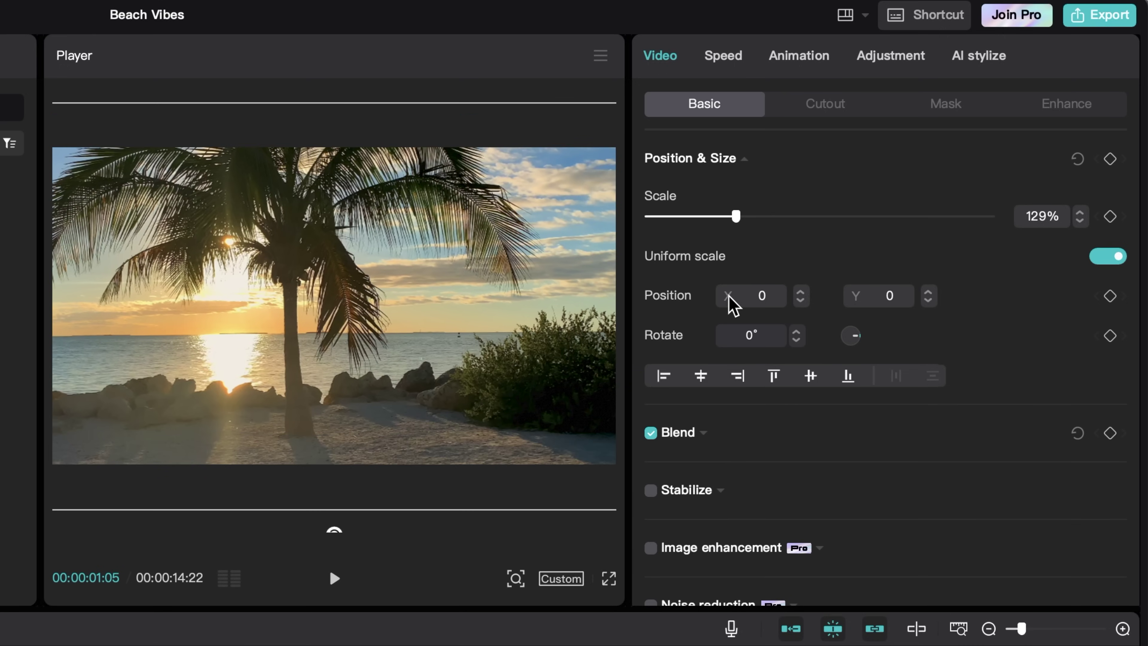
Set the palm-tree clip's Y position to -100 and tilt it to about 4°.
type("50")
key("Return")
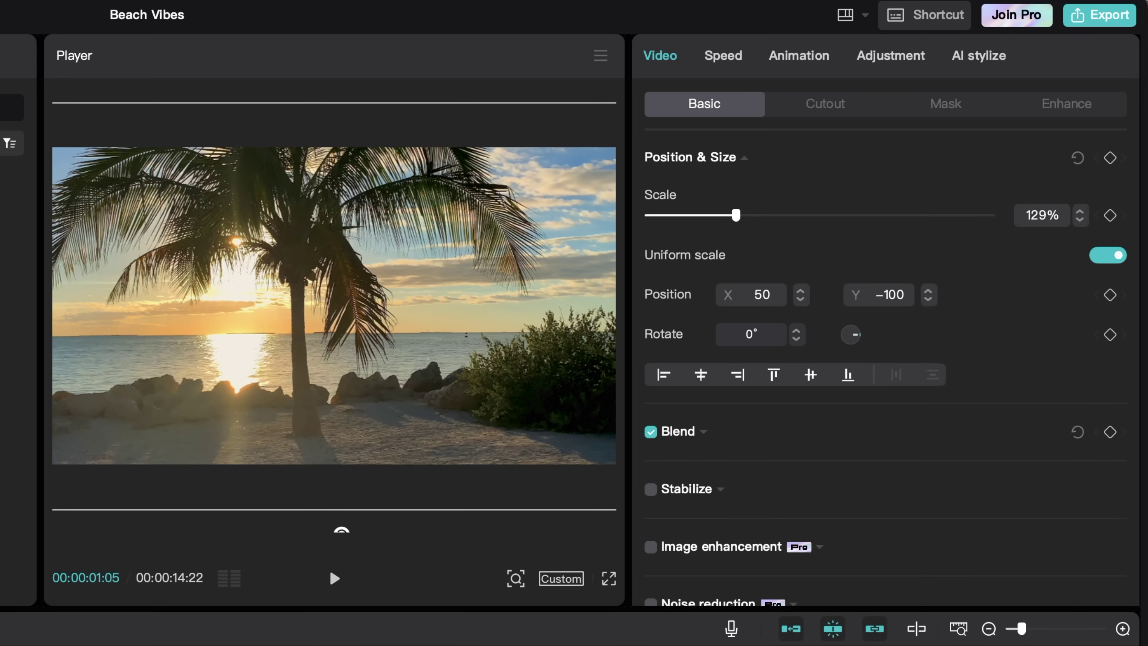
type("-100")
key("Return")
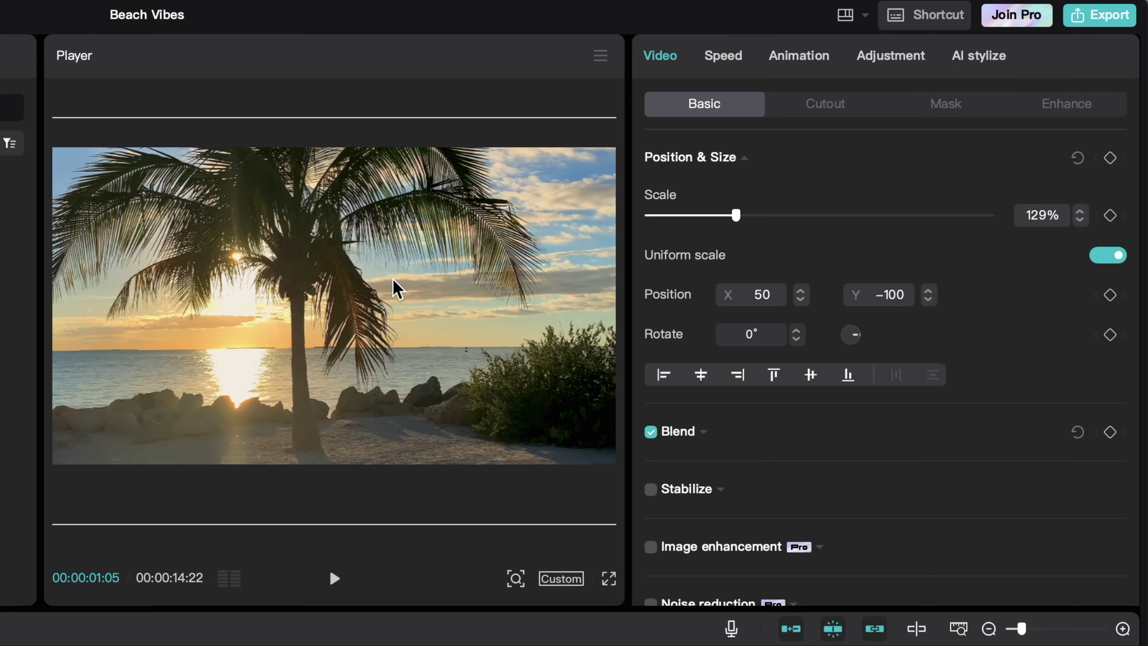
left_click(796, 330)
left_click(796, 330)
left_click(797, 330)
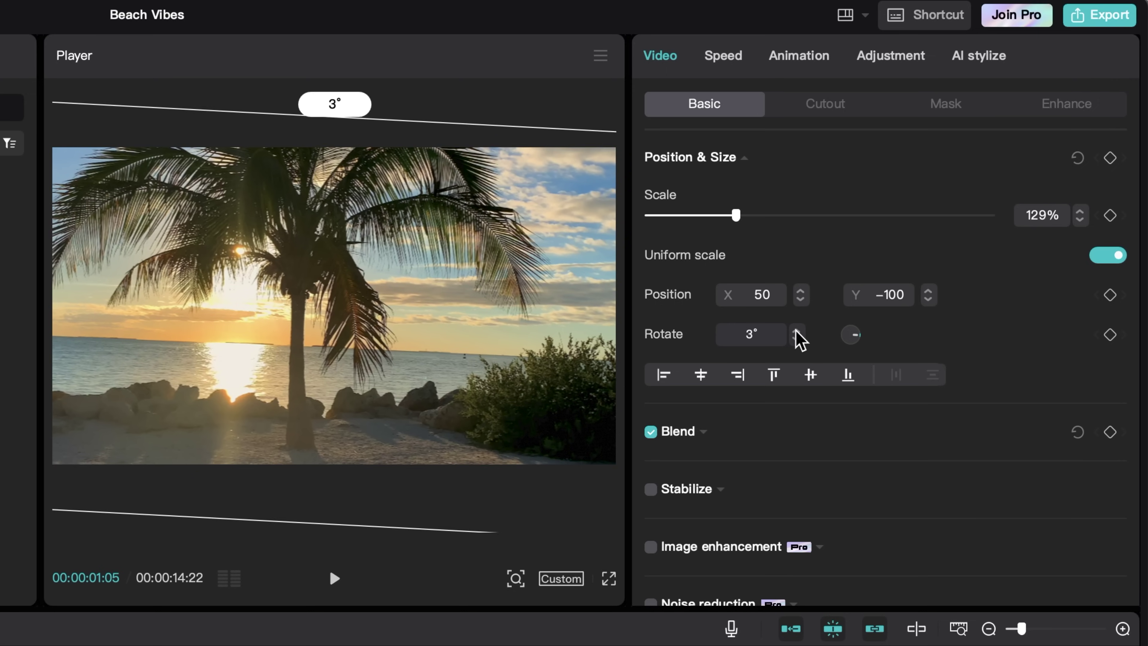
left_click(797, 330)
left_click(797, 330)
left_click(797, 330)
left_click(797, 330)
left_click_drag(858, 337, 895, 346)
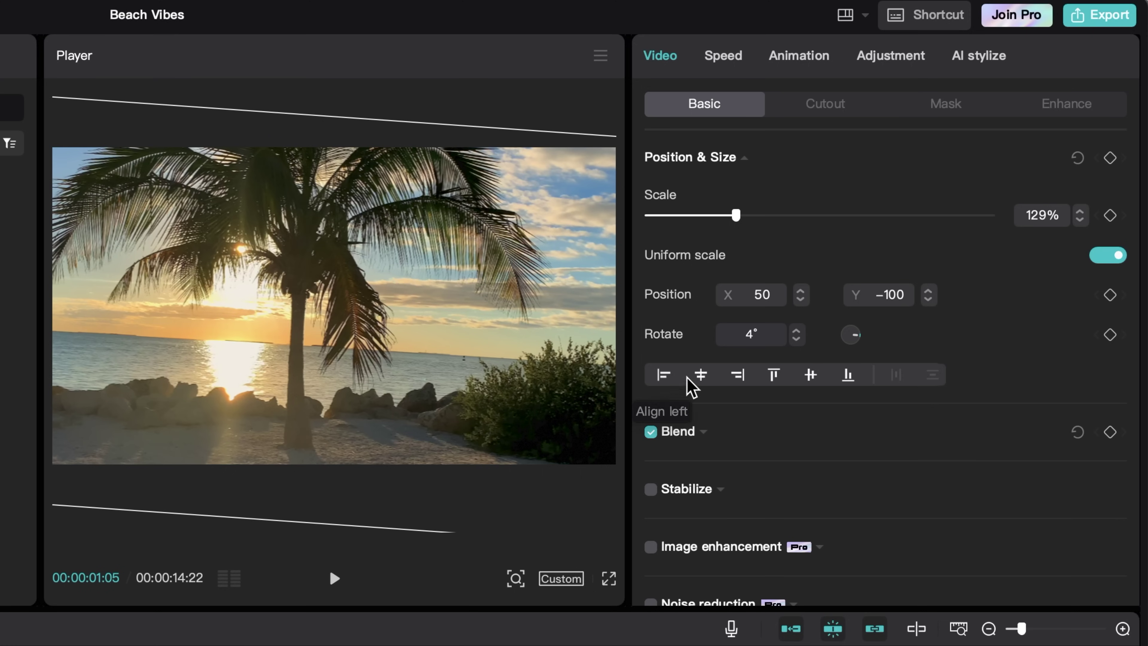
Align the palm-tree clip to the horizontal center and vertical middle of the frame.
left_click(701, 375)
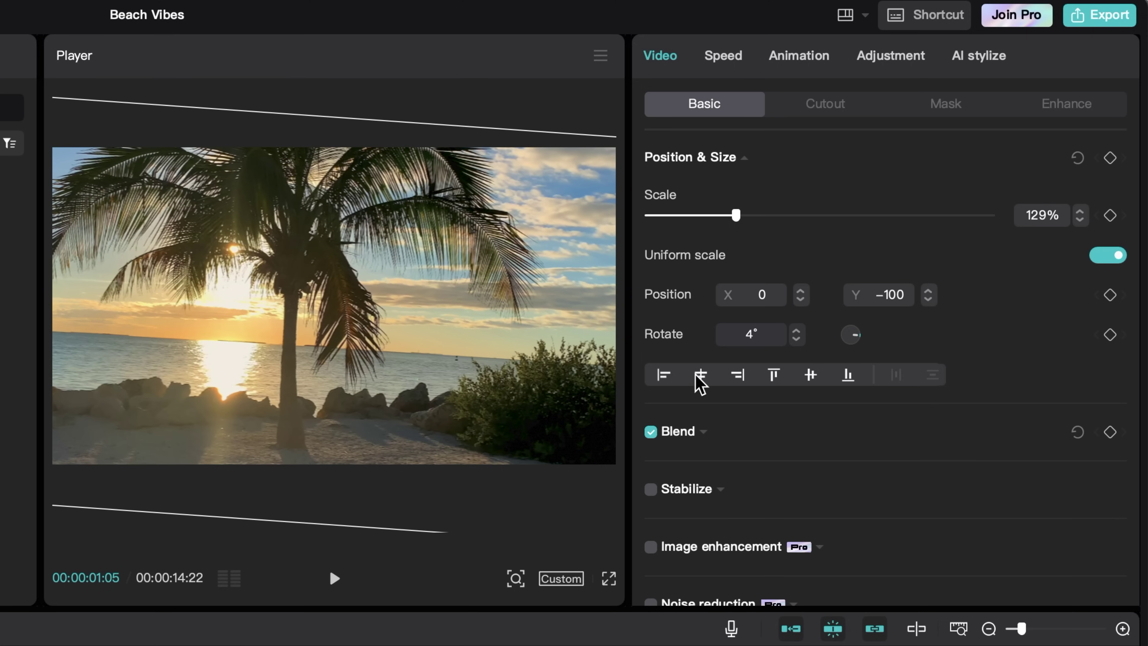
left_click(811, 374)
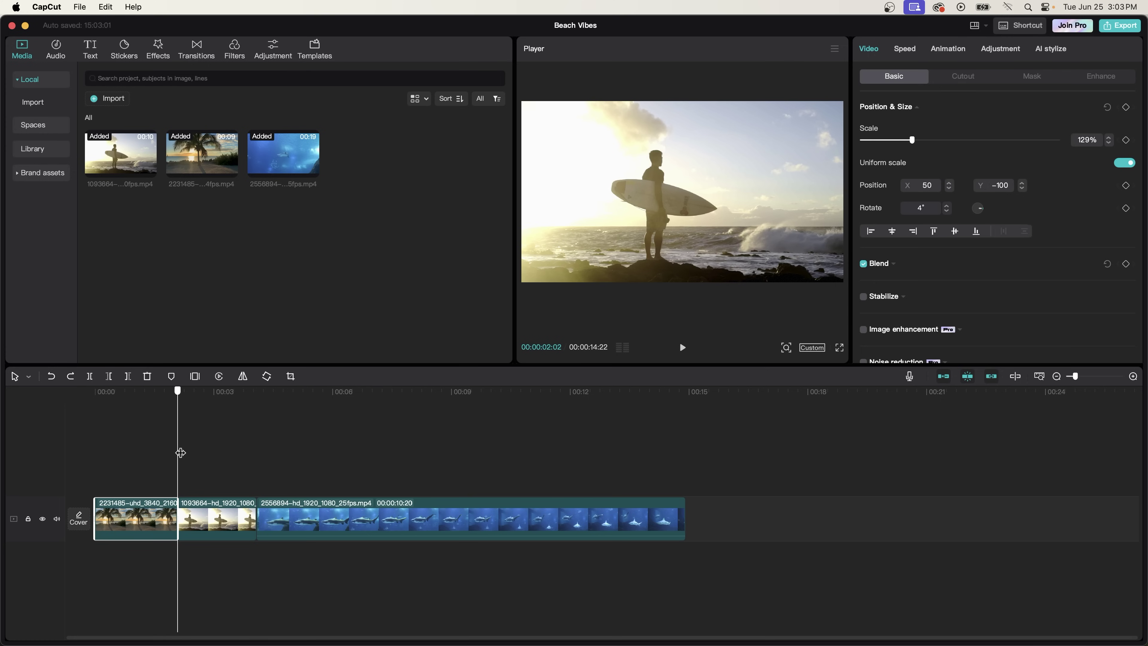
mouse_move(180, 452)
left_mouse_down()
mouse_move(247, 463)
mouse_move(182, 468)
left_mouse_up()
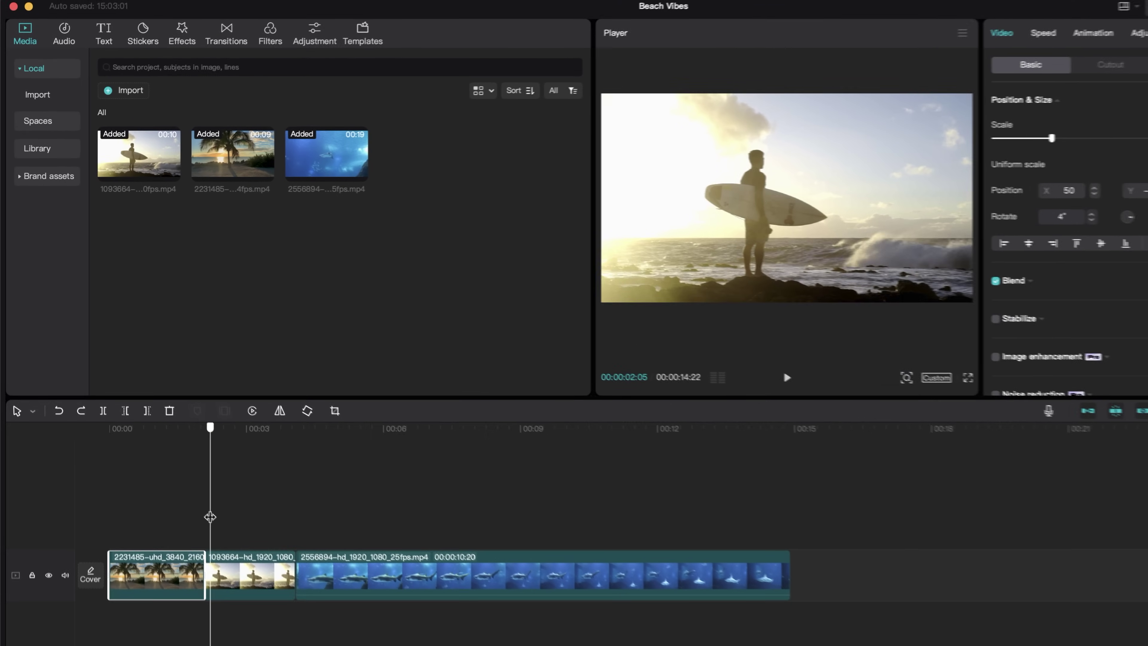
Keyframe the surfer clip from 100% at 00:00:02:02 to 149% reframed at 00:00:04:02.
left_click_drag(209, 517, 204, 517)
left_click(764, 199)
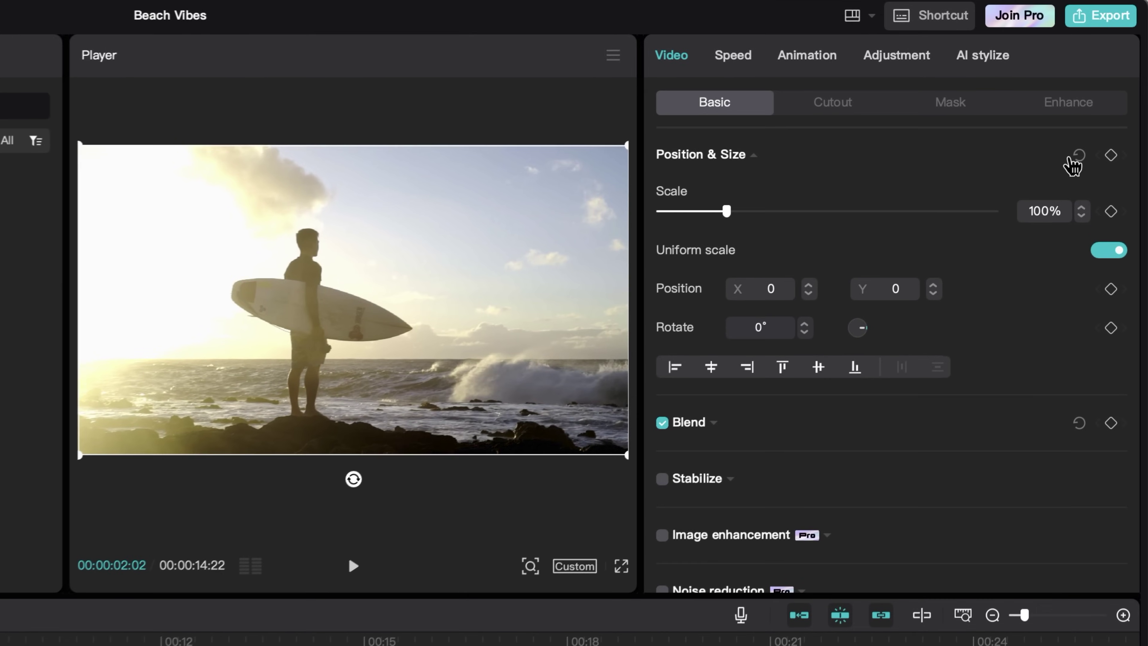
left_click(1111, 157)
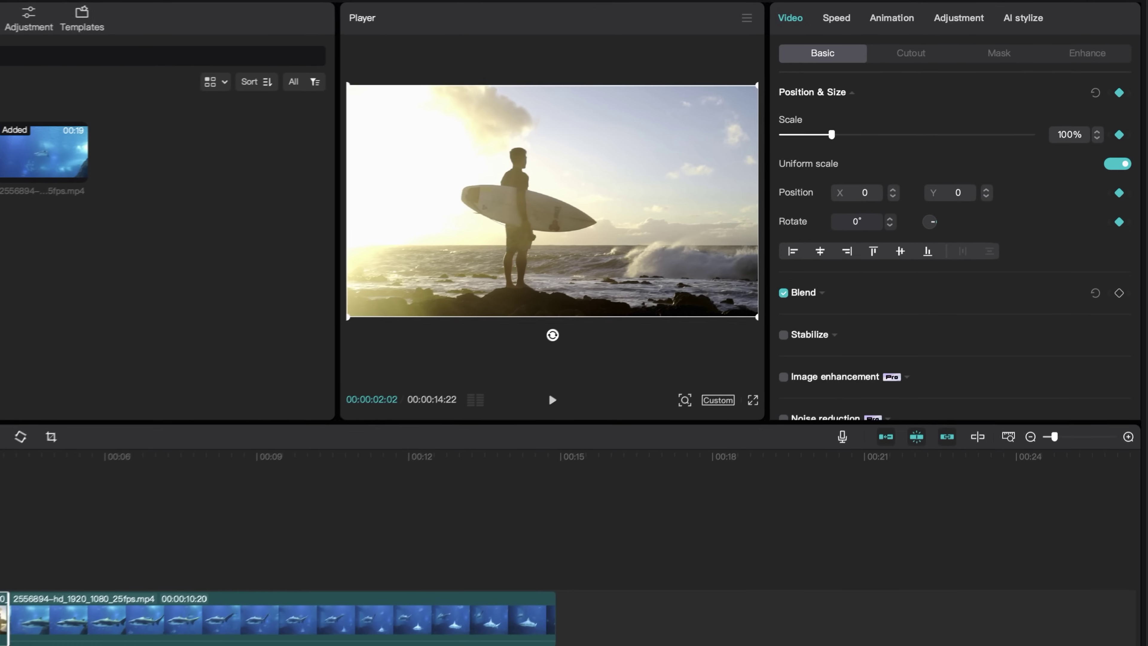
left_click_drag(20, 450, 28, 472)
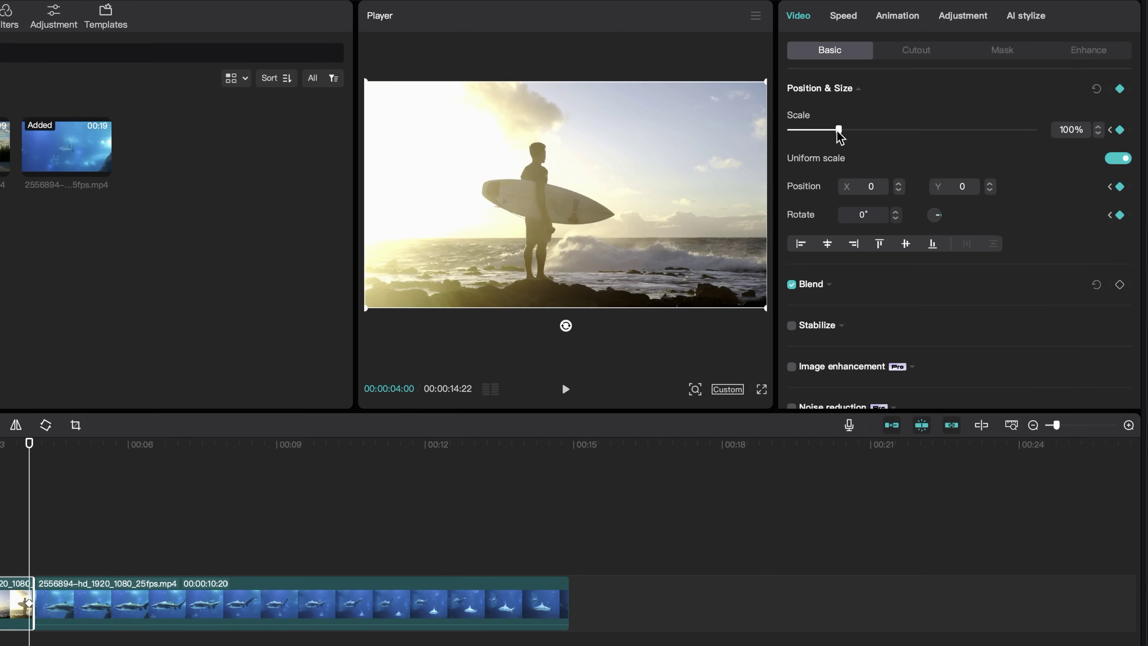
left_click_drag(840, 136, 864, 136)
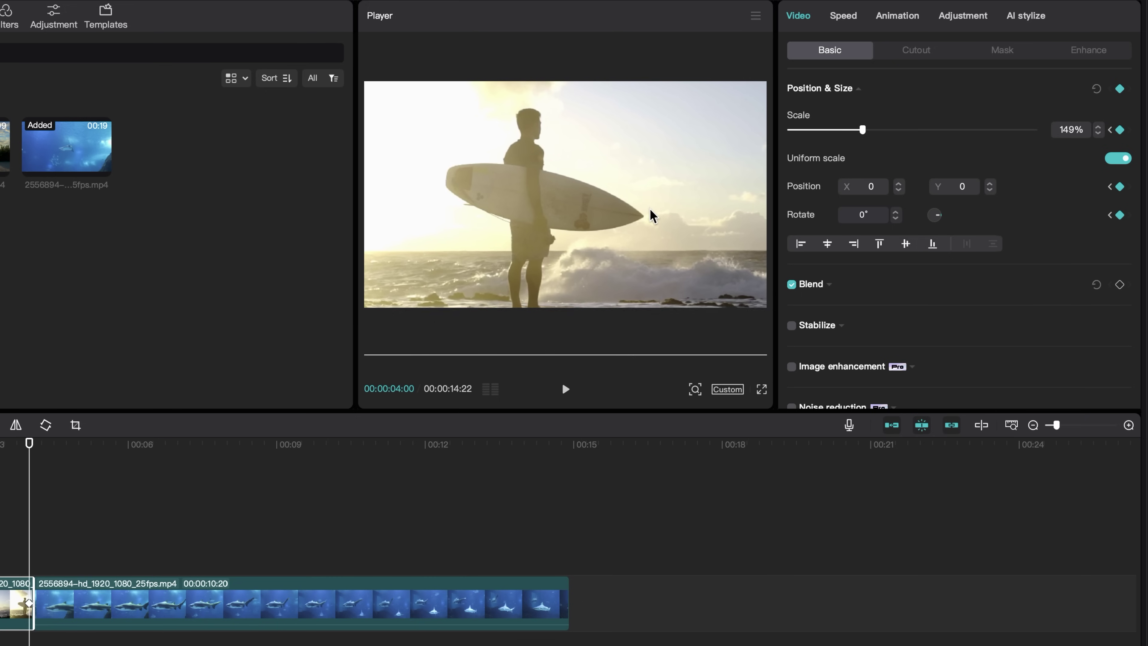
left_click_drag(650, 205, 641, 200)
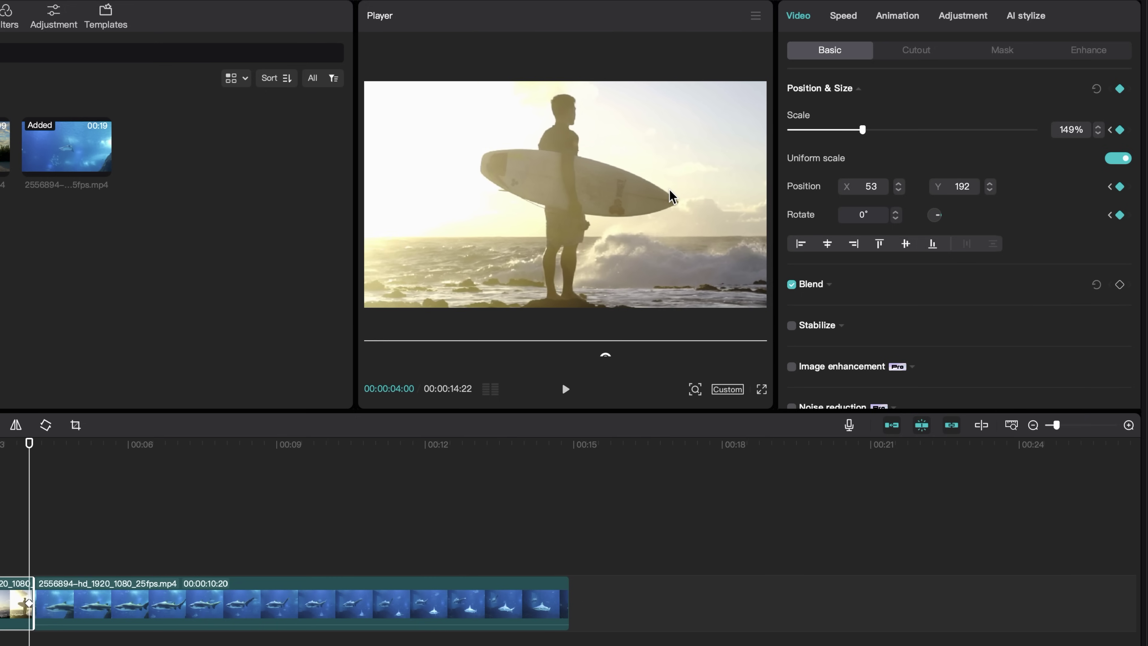
key("space")
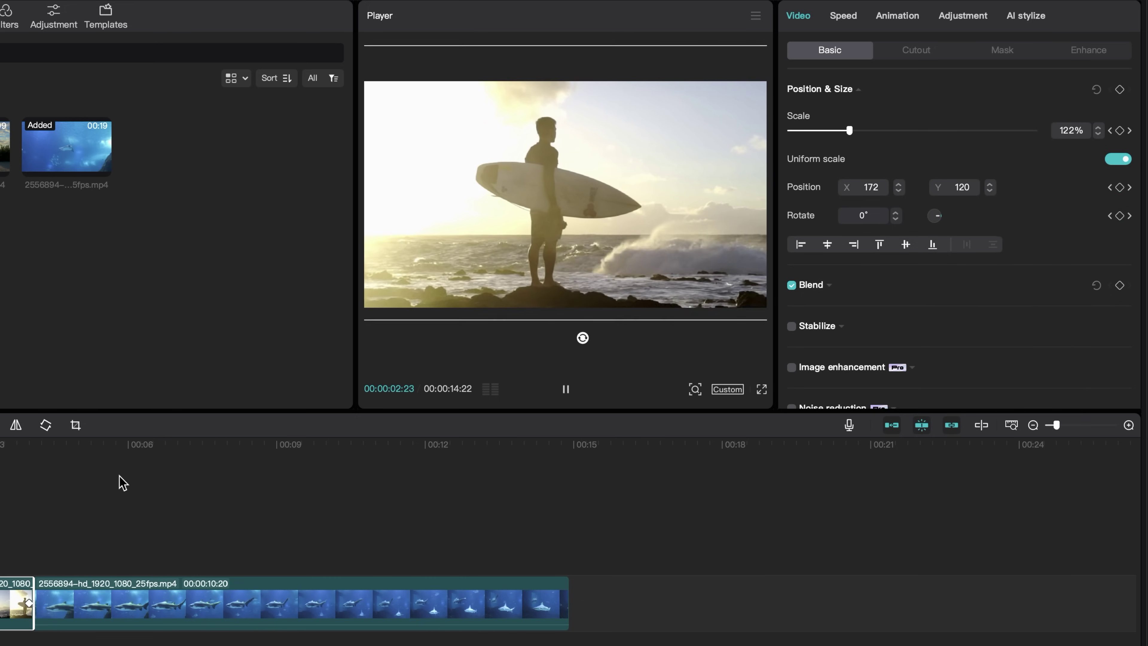
key("space")
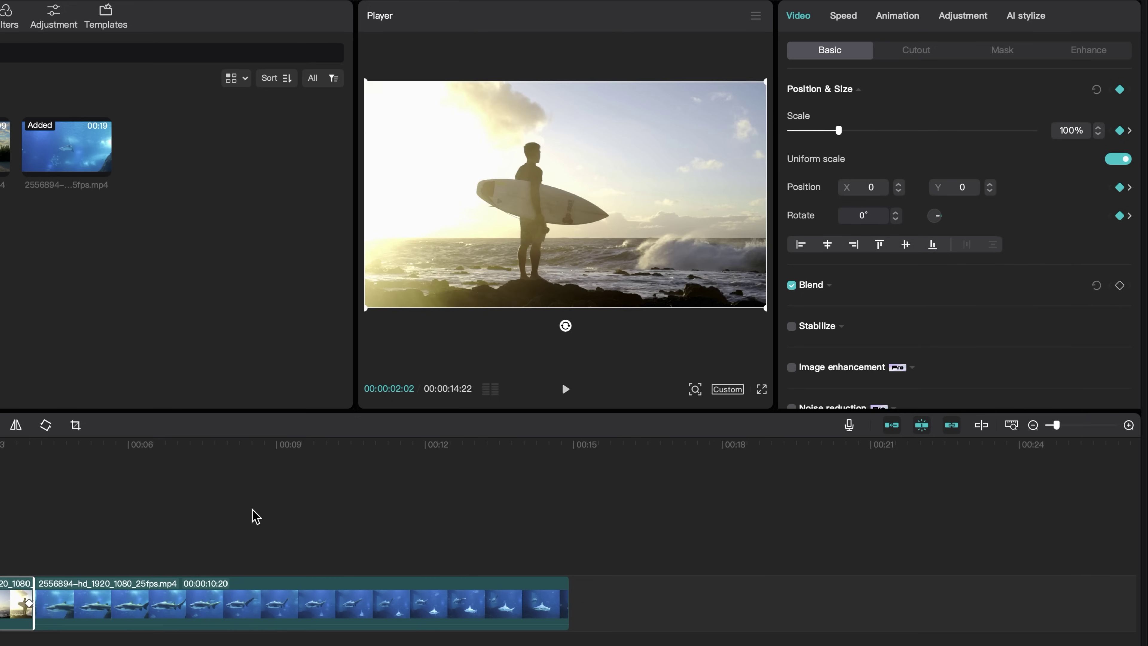
Switch the selection from the surfer clip to the shark clip.
left_click(18, 512)
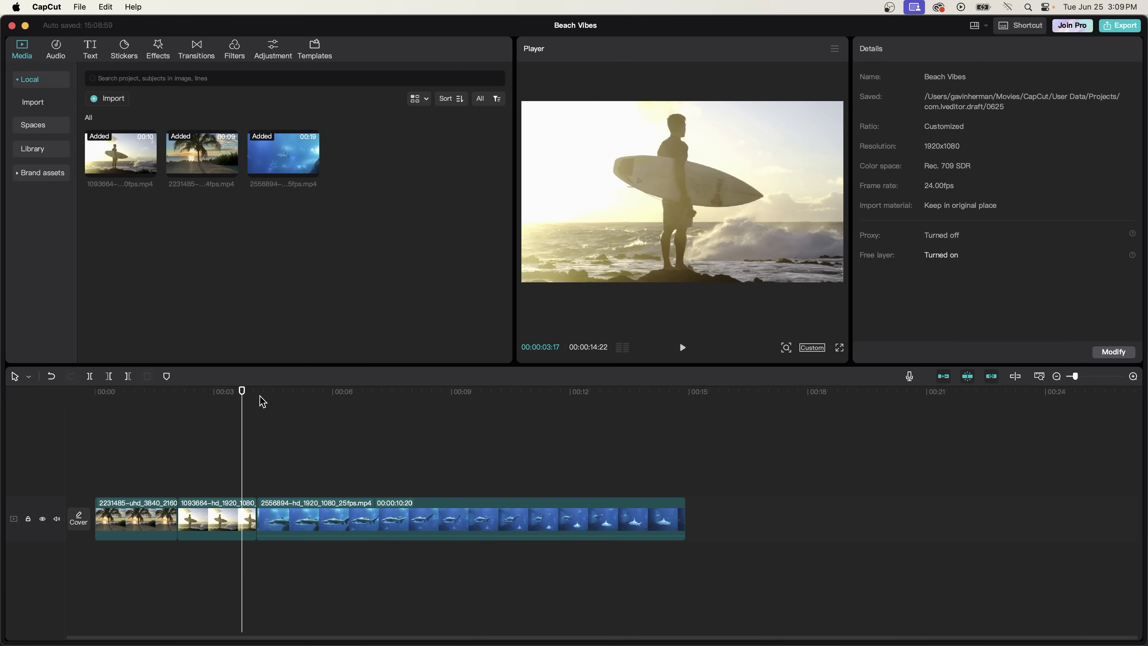
left_click(349, 534)
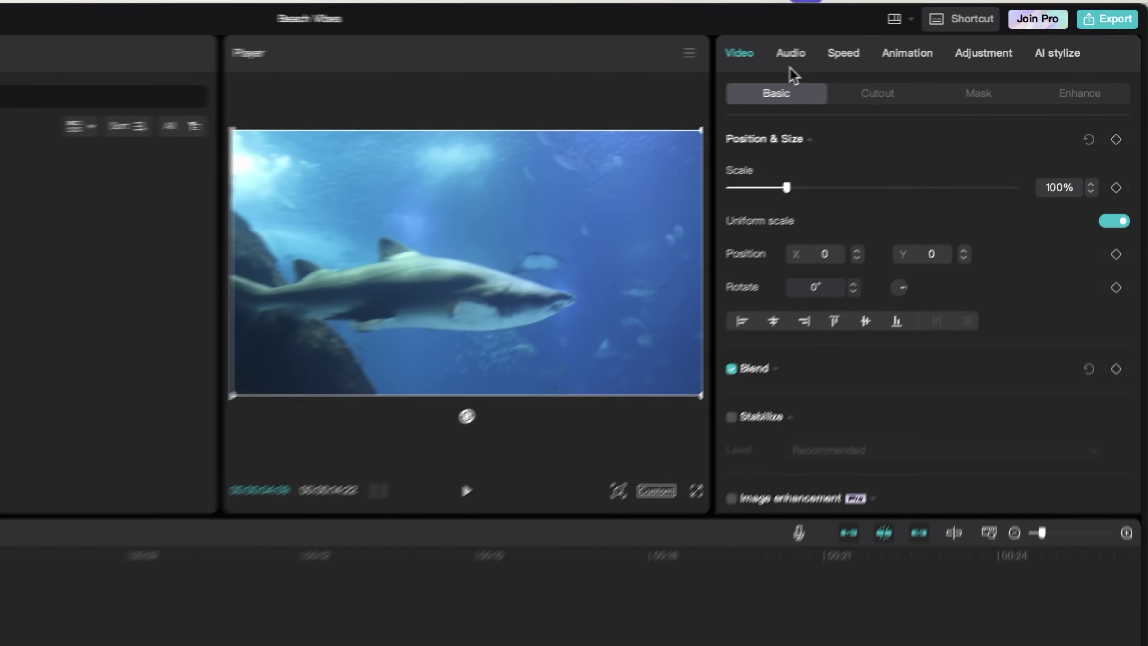
left_click(842, 53)
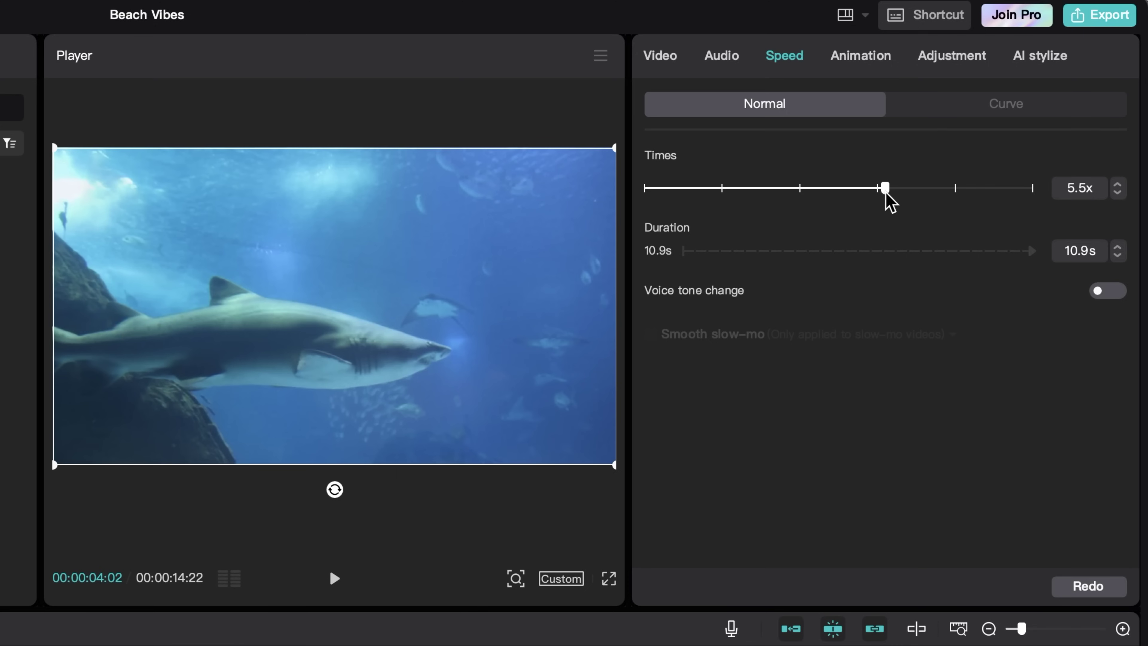
Start from the Montage curve, then customize the shark clip's speed to start fast and ease to normal.
left_click_drag(872, 188, 873, 188)
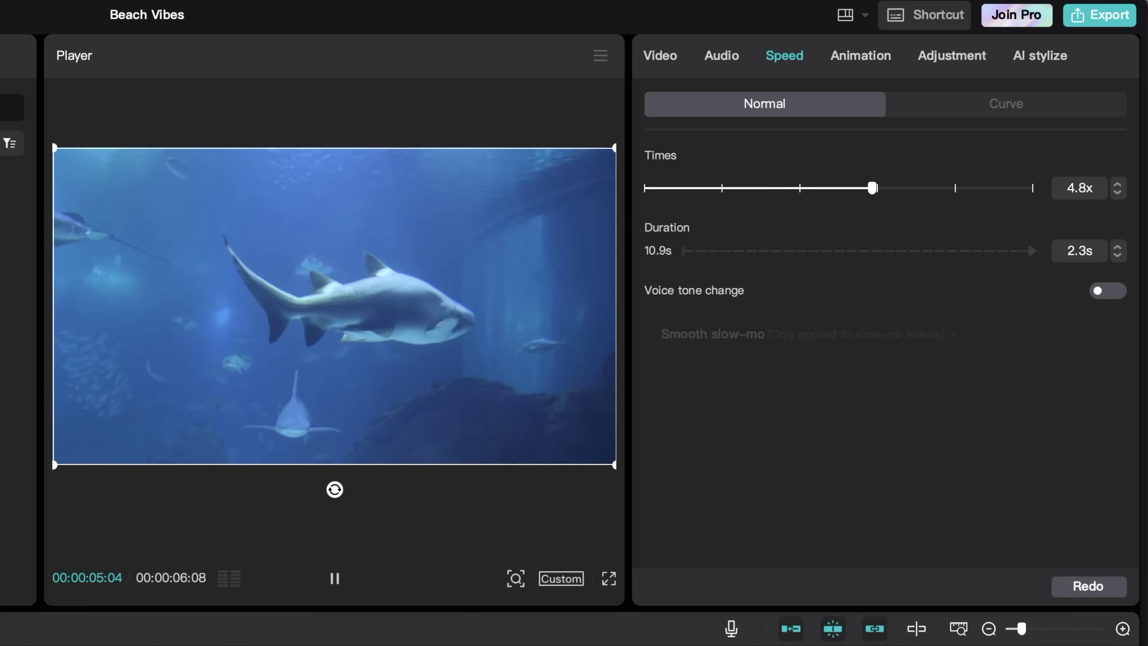
key("ctrl+z")
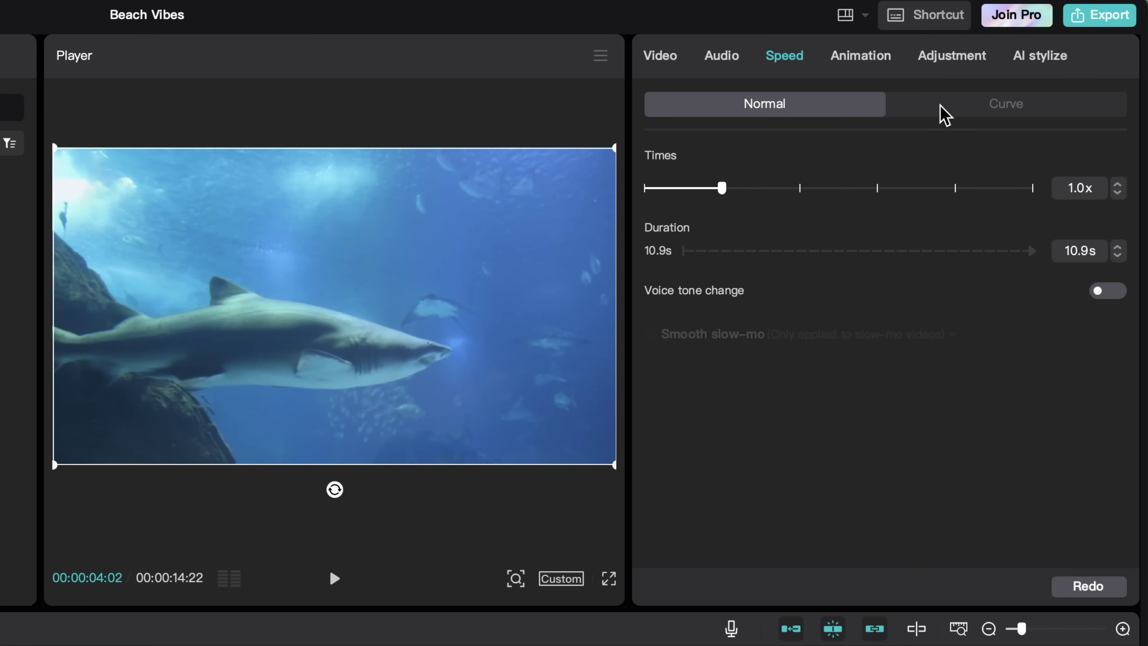
left_click(941, 107)
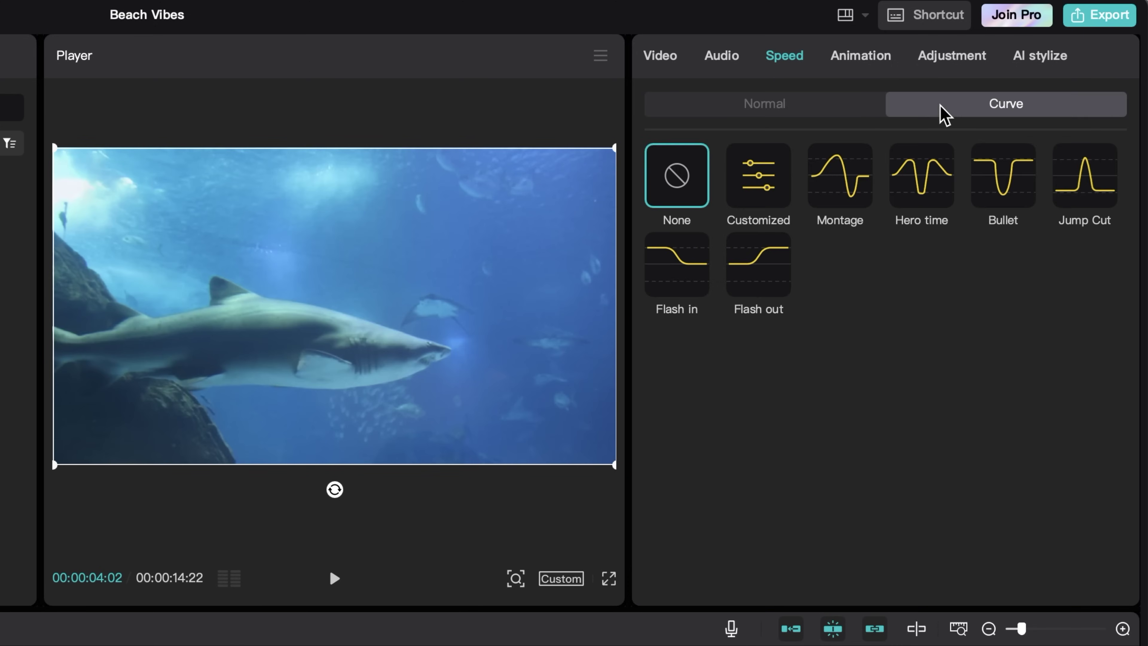
left_click(840, 178)
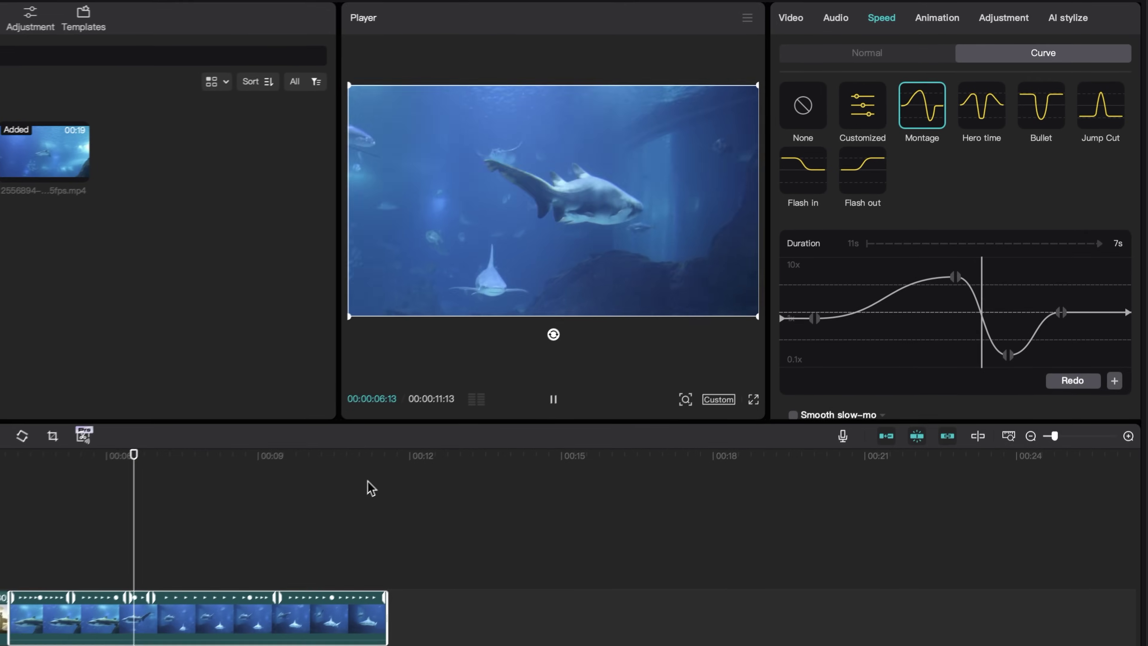
left_click(869, 101)
left_click_drag(790, 303, 789, 262)
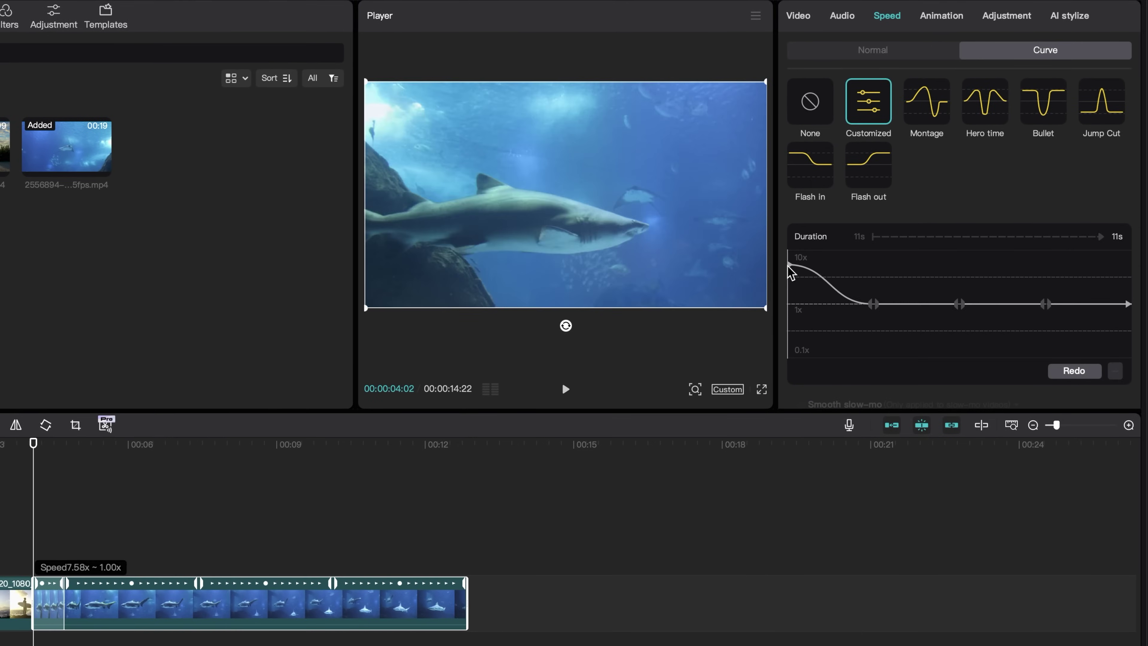
left_click_drag(963, 304, 965, 333)
left_click_drag(1054, 304, 1054, 265)
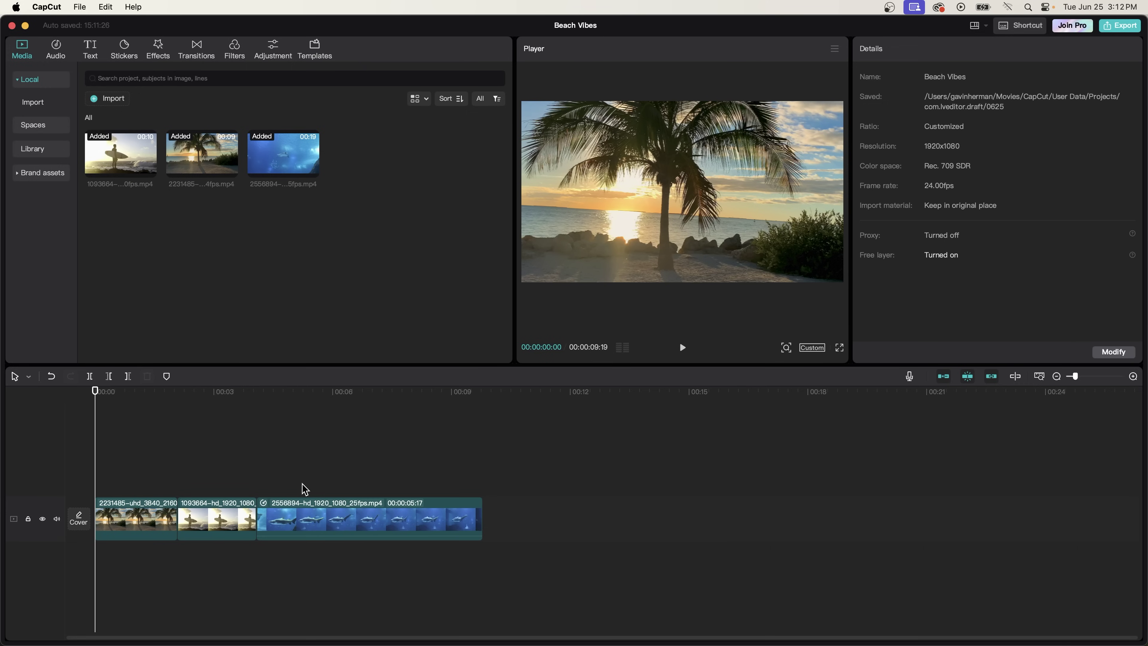
Search the music library for 'beach', add Beach (Alternative) to the timeline, and play it back.
left_click(58, 47)
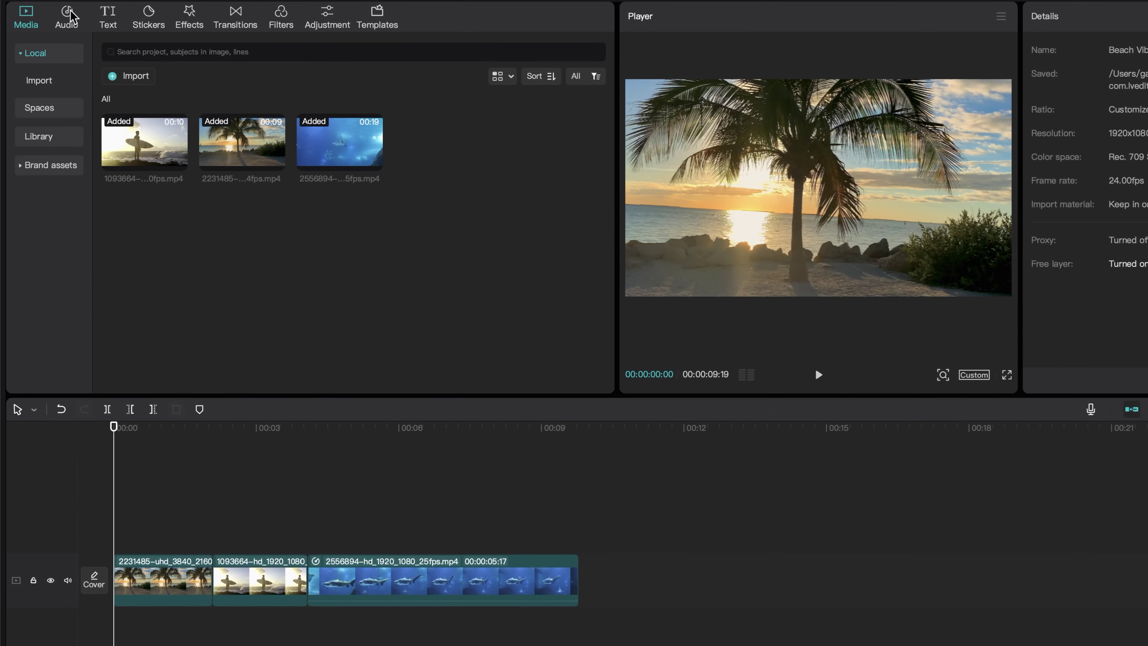
left_click(69, 21)
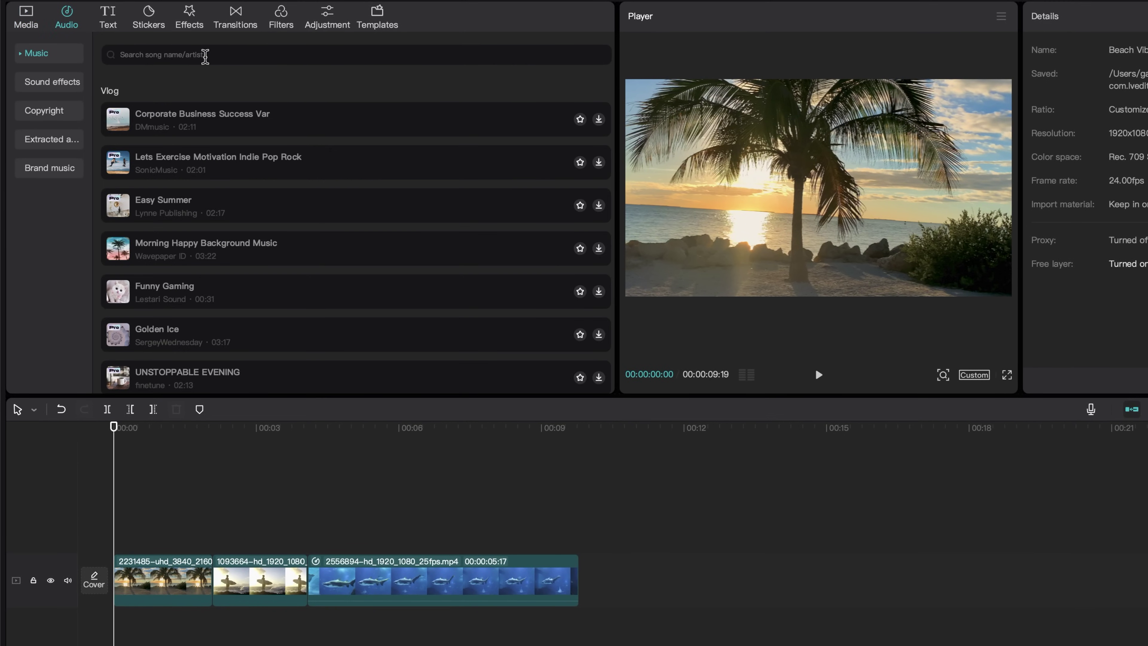
type("beach")
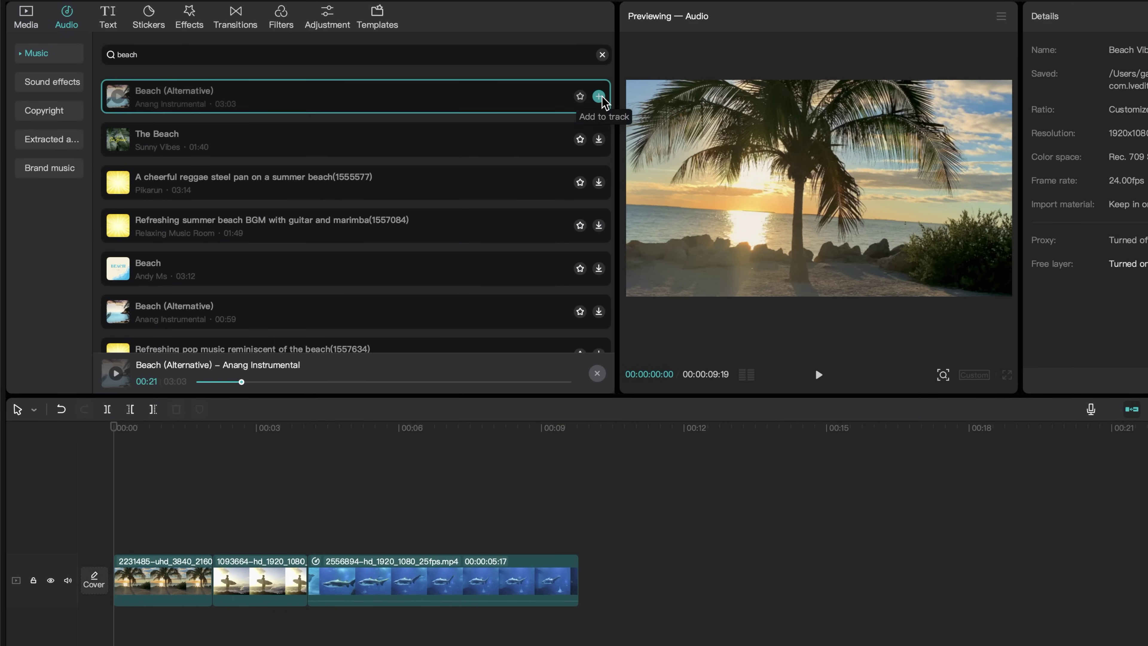
left_click(599, 96)
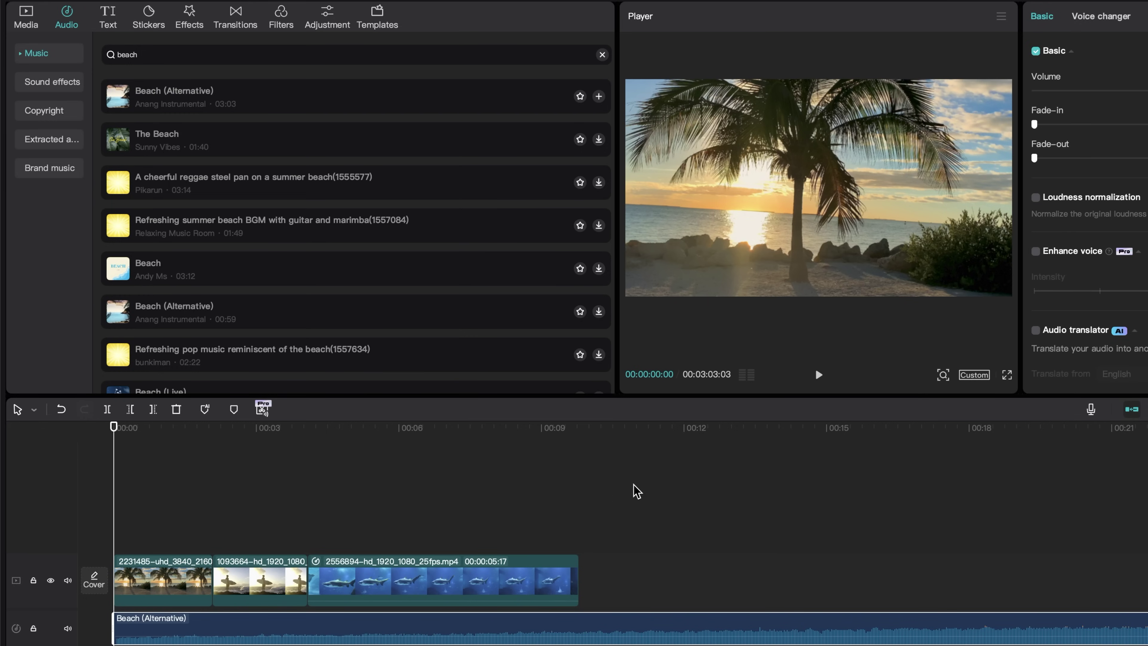
key("space")
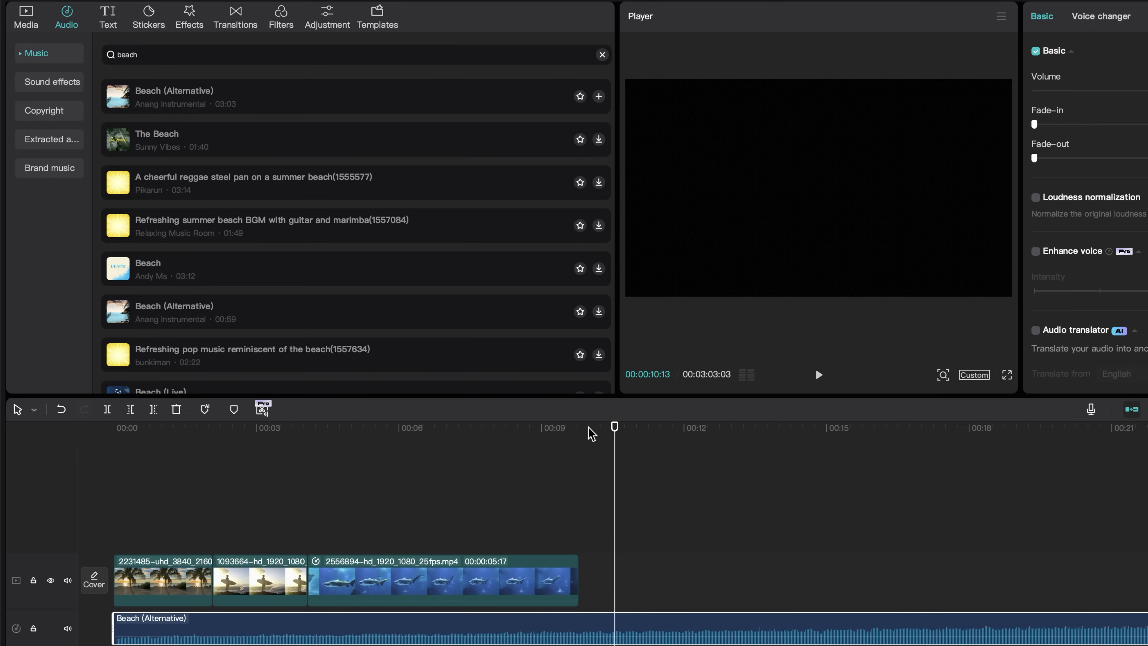
Cut the Beach (Alternative) music at 00:00:09:19 so it ends with the video.
left_click_drag(590, 434, 547, 571)
left_click(501, 595)
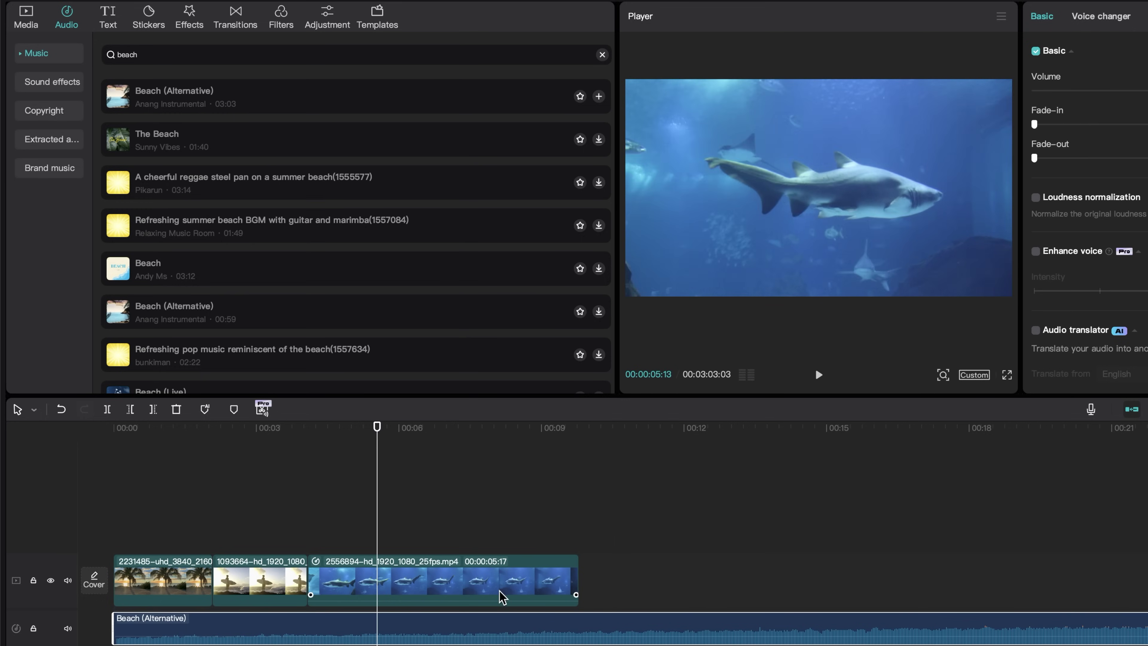
left_click(579, 431)
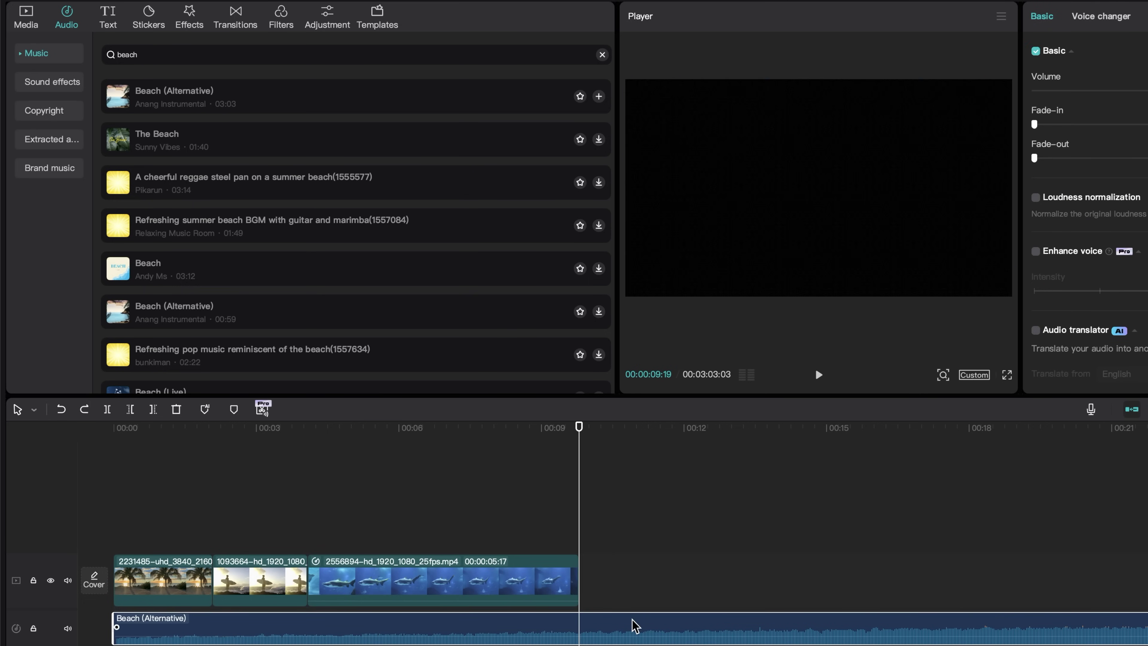
key("w")
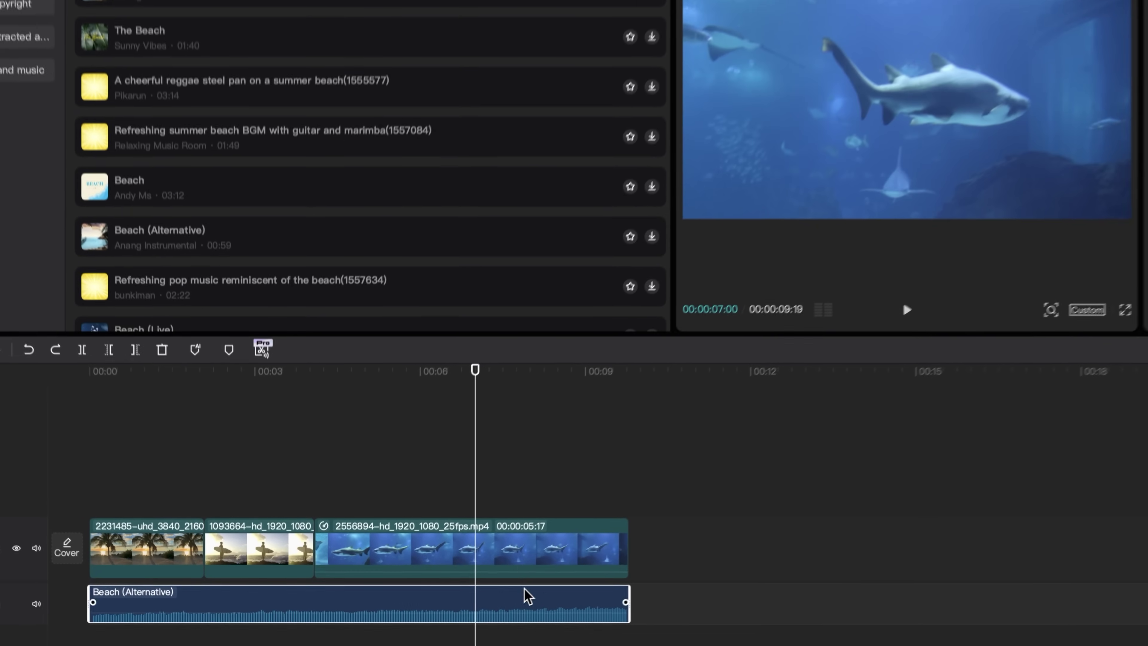
Give the music a 3.2s fade-in and a 3.1s fade-out.
left_click_drag(645, 592, 618, 592)
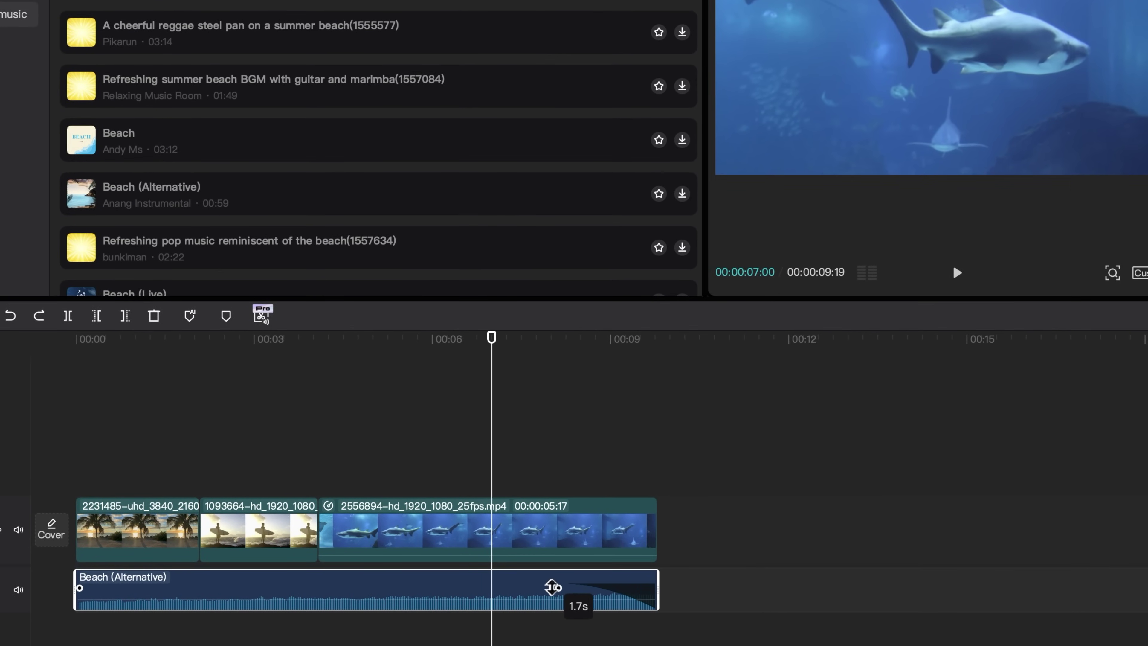
key("space")
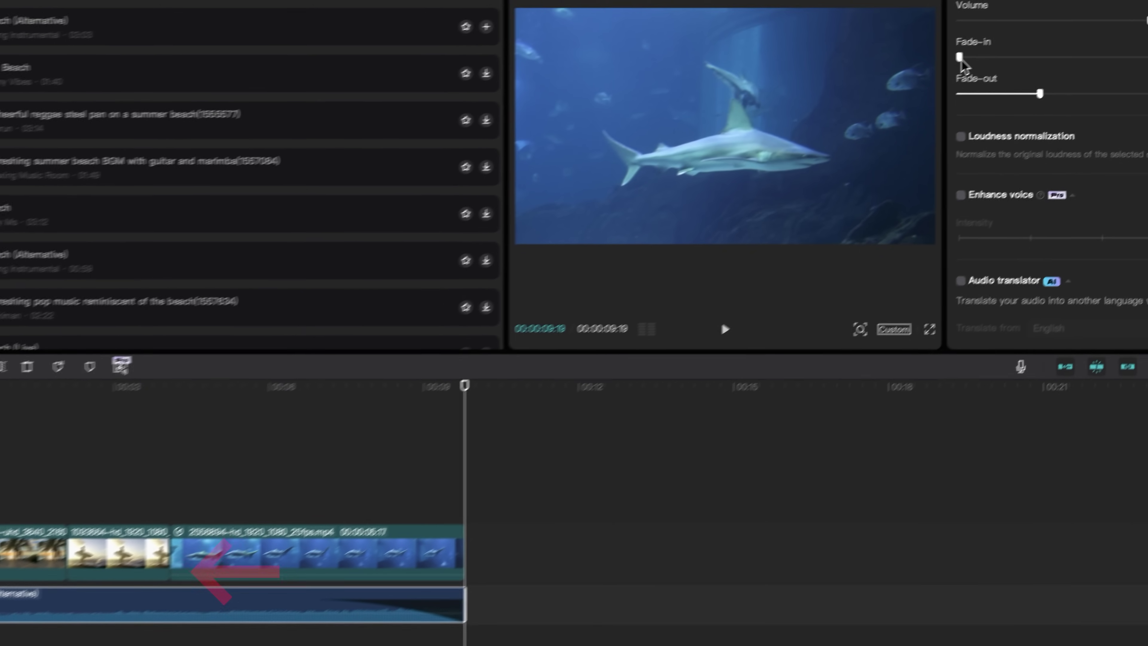
left_click_drag(960, 57, 1040, 57)
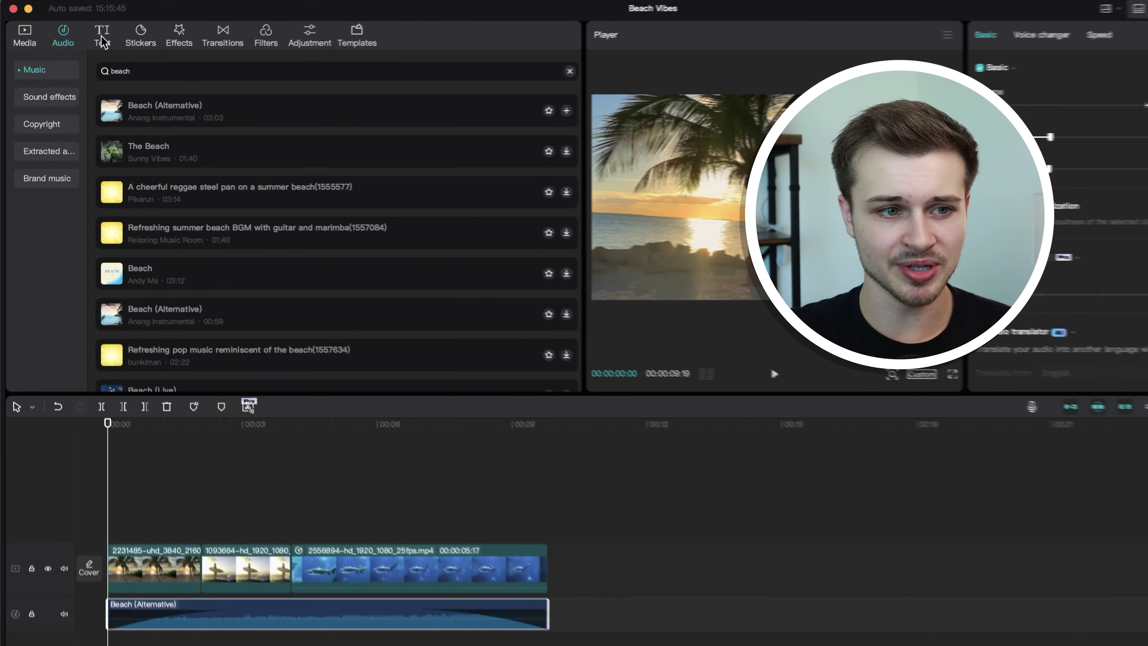
left_click(92, 47)
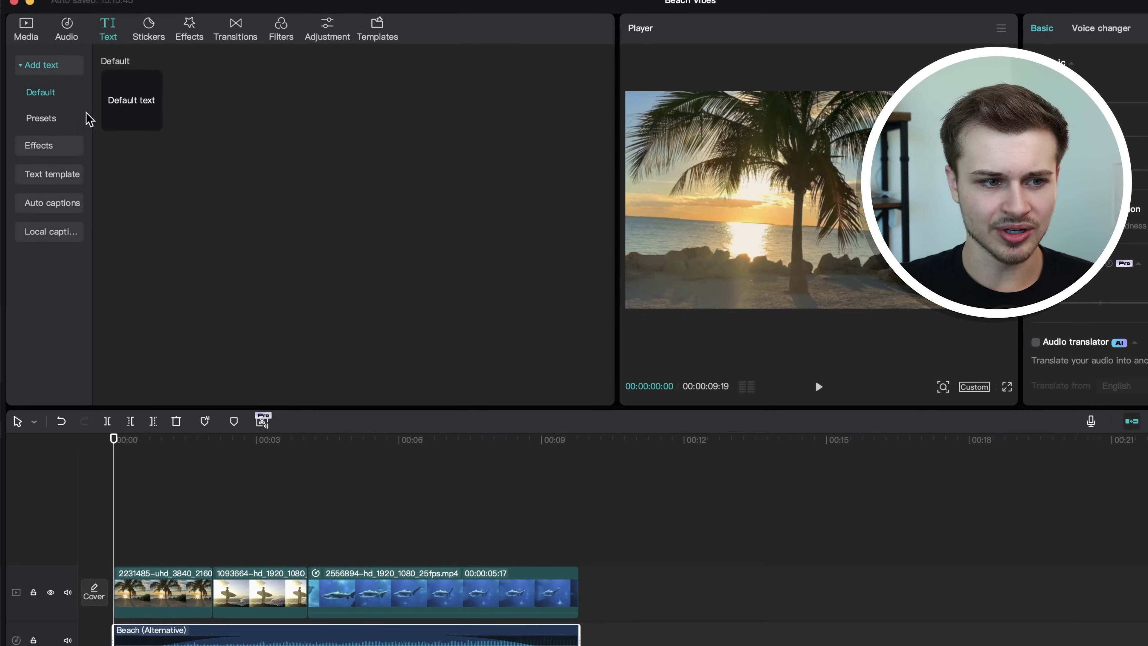
Place the yellow glowing ART text preset on a new track at the video's start.
left_click(50, 122)
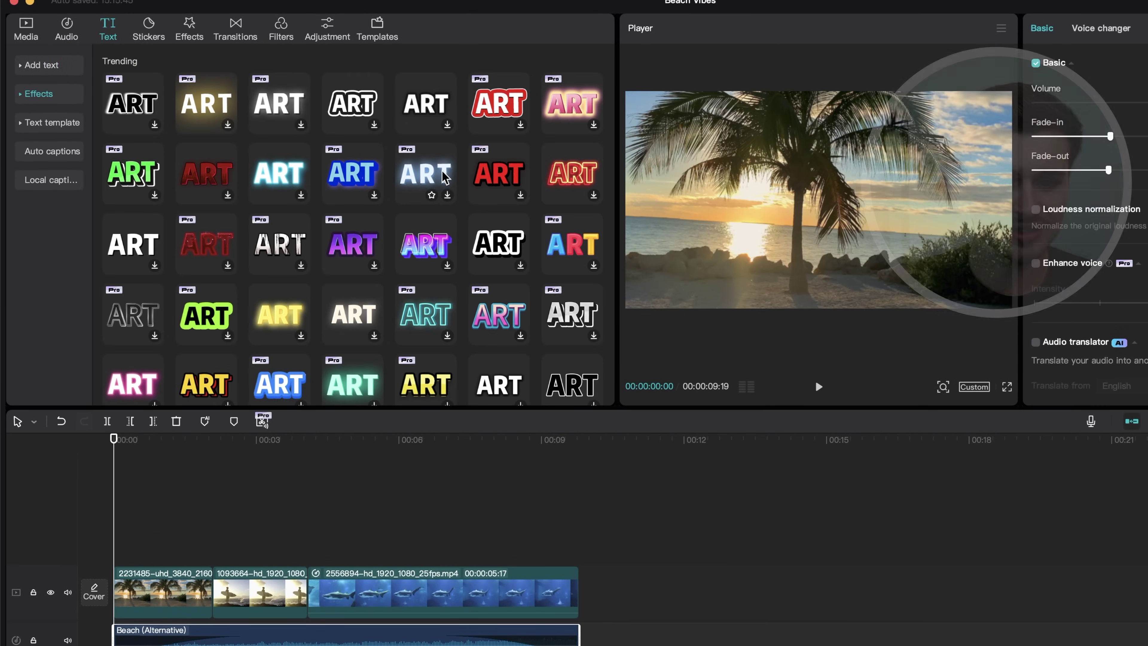
left_click(425, 180)
scroll(294, 236, "down", 3)
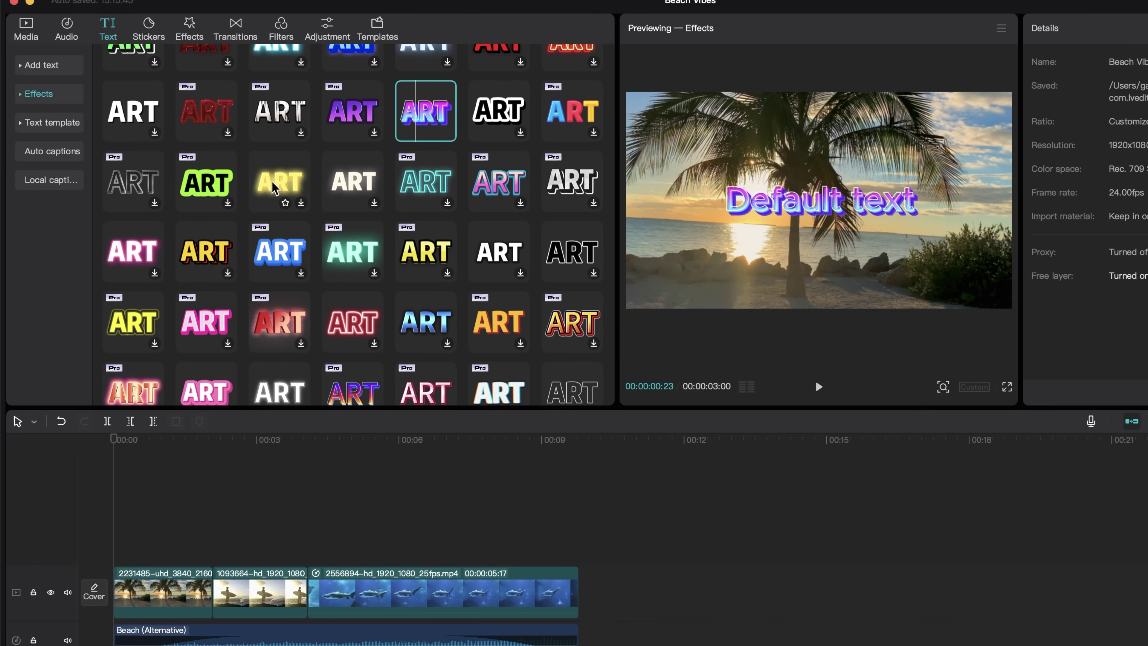
left_click(281, 184)
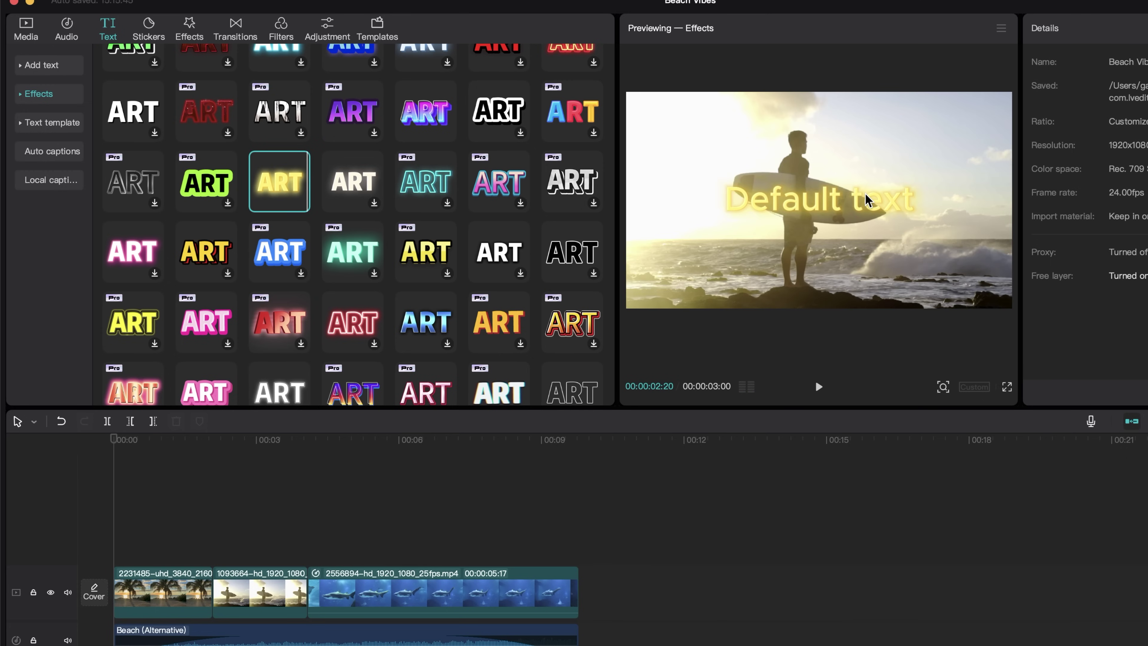
left_click_drag(290, 198, 125, 555)
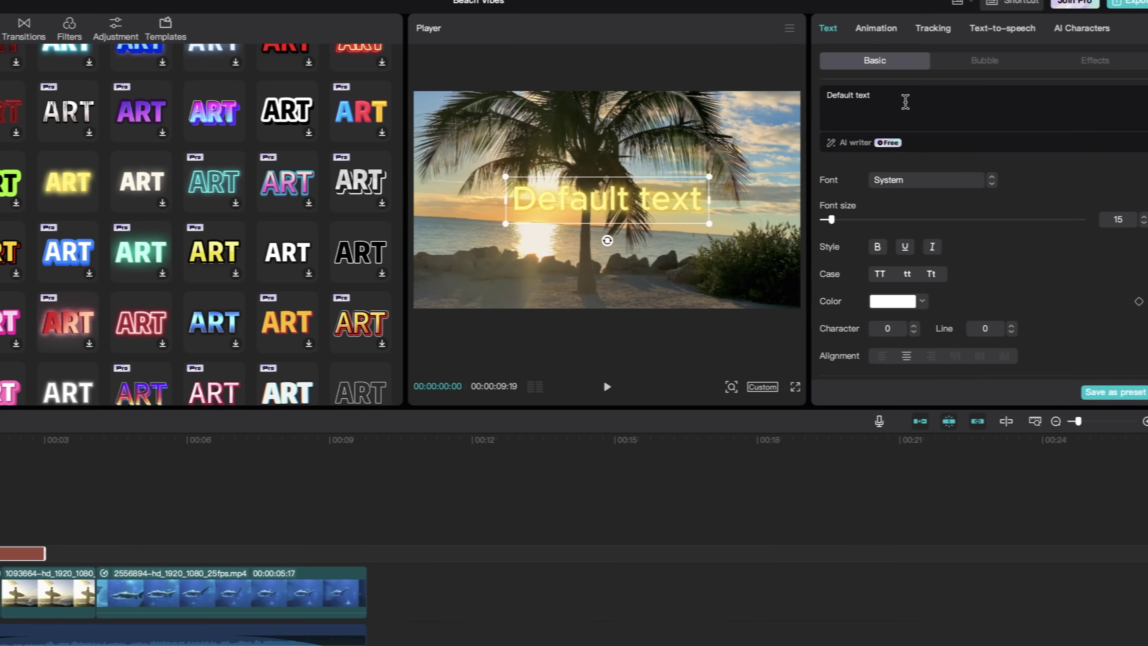
Change the title to 'Beach Trip' in Bevan font at size 34.
double_click(557, 210)
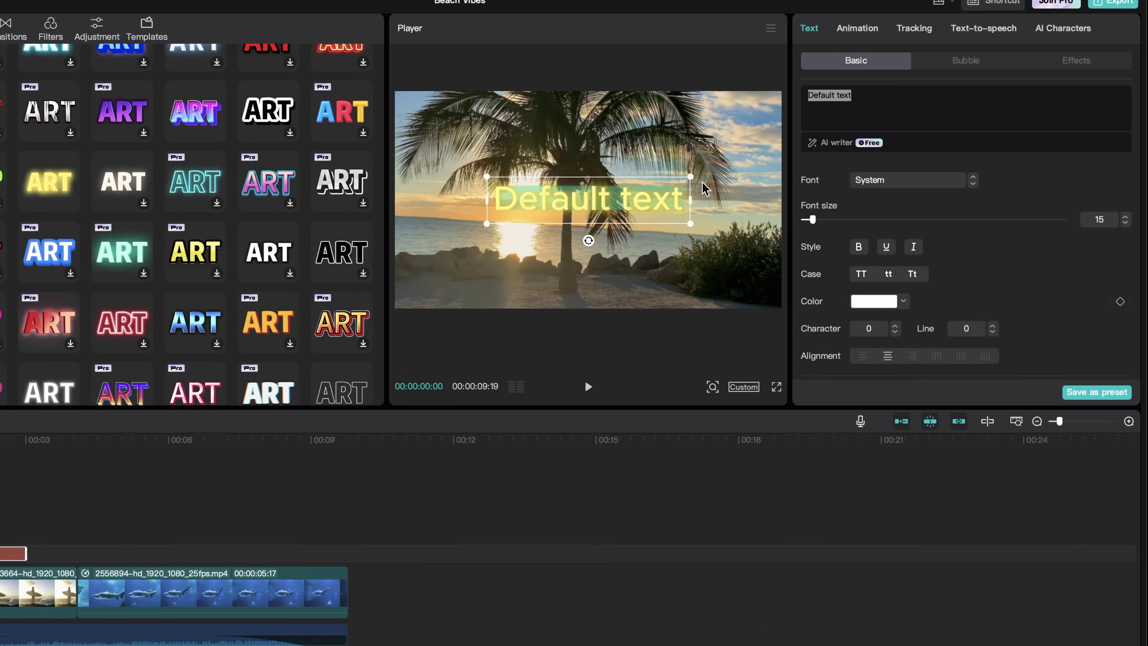
type("Beach Trip")
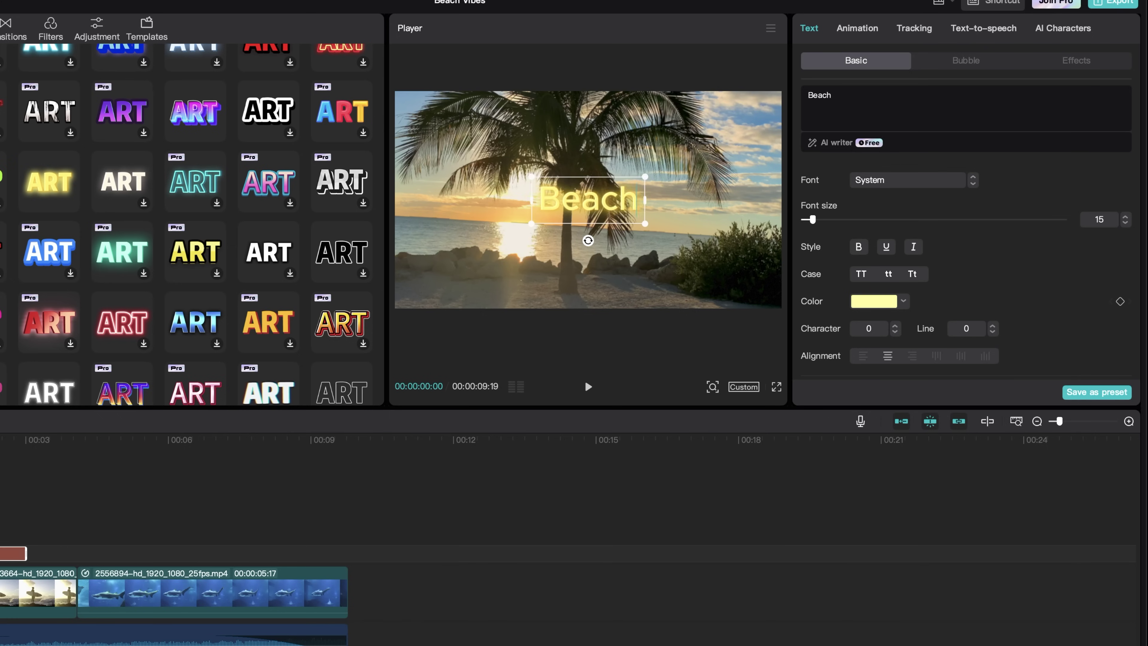
left_click(893, 183)
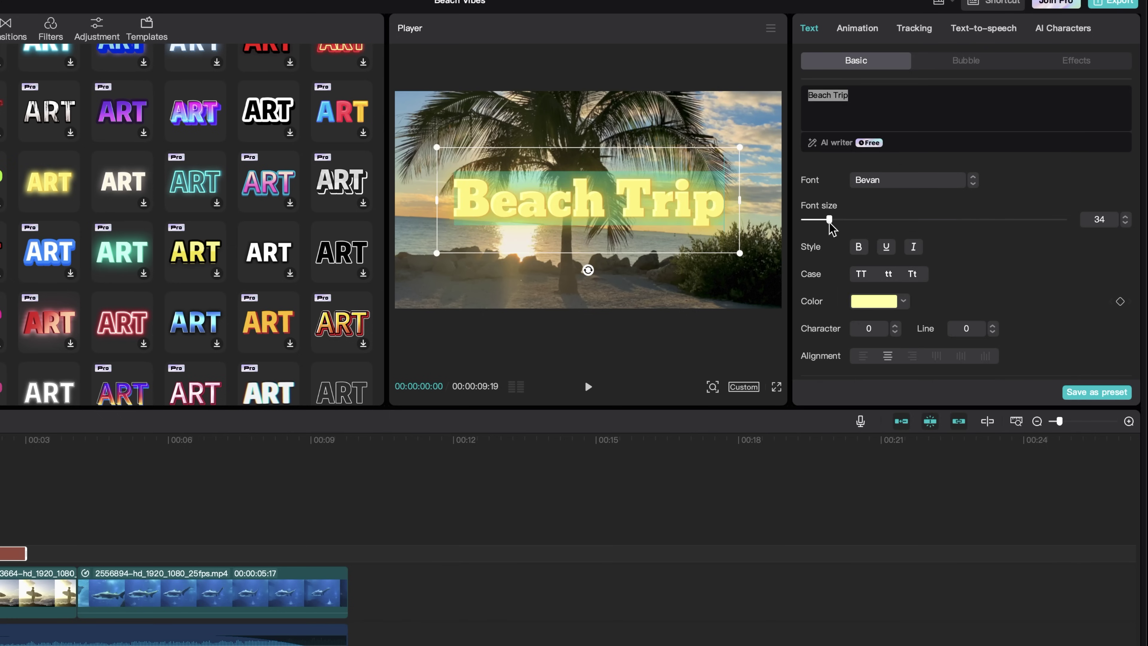
left_click_drag(828, 222, 831, 221)
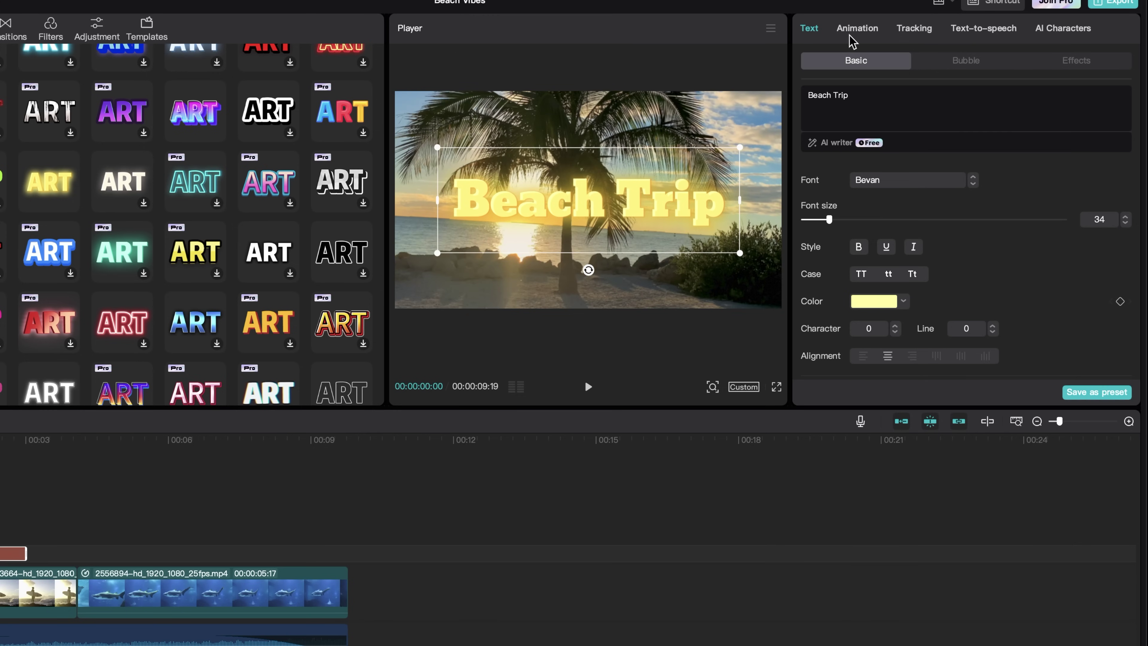
Apply a 0.5s Fade In entrance animation to the title.
left_click(853, 37)
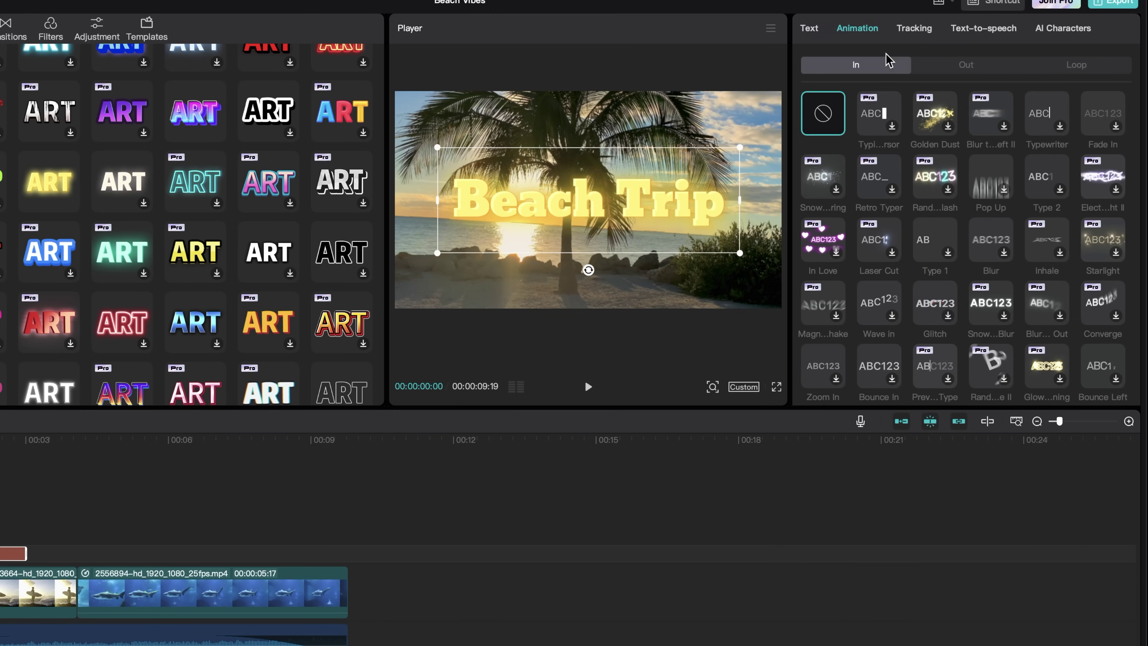
left_click(1105, 119)
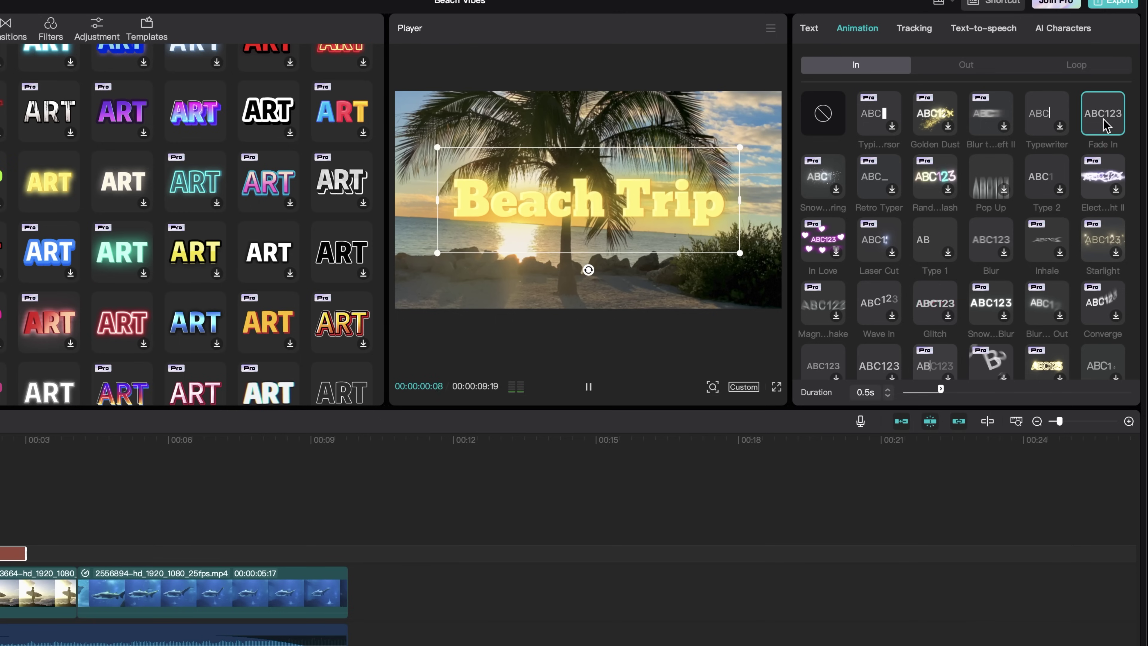
left_click(967, 65)
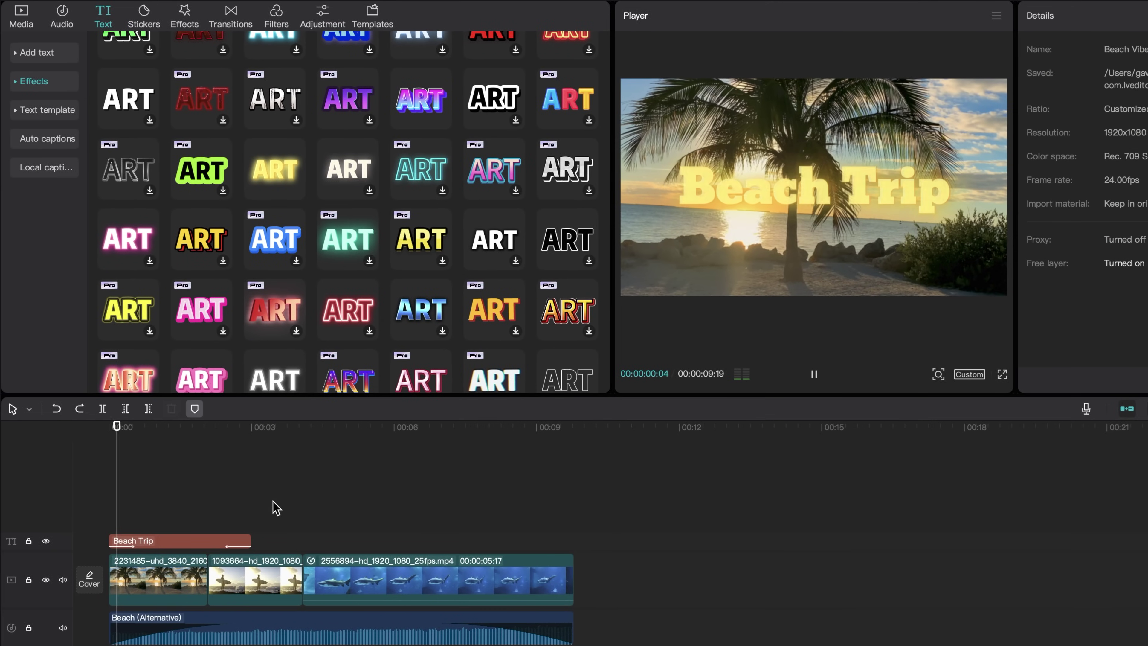
Search the filters for 'beach' and add Umber at about one second.
left_click(277, 19)
mouse_move(171, 461)
left_mouse_down()
mouse_move(157, 462)
mouse_move(228, 466)
mouse_move(185, 470)
left_mouse_up()
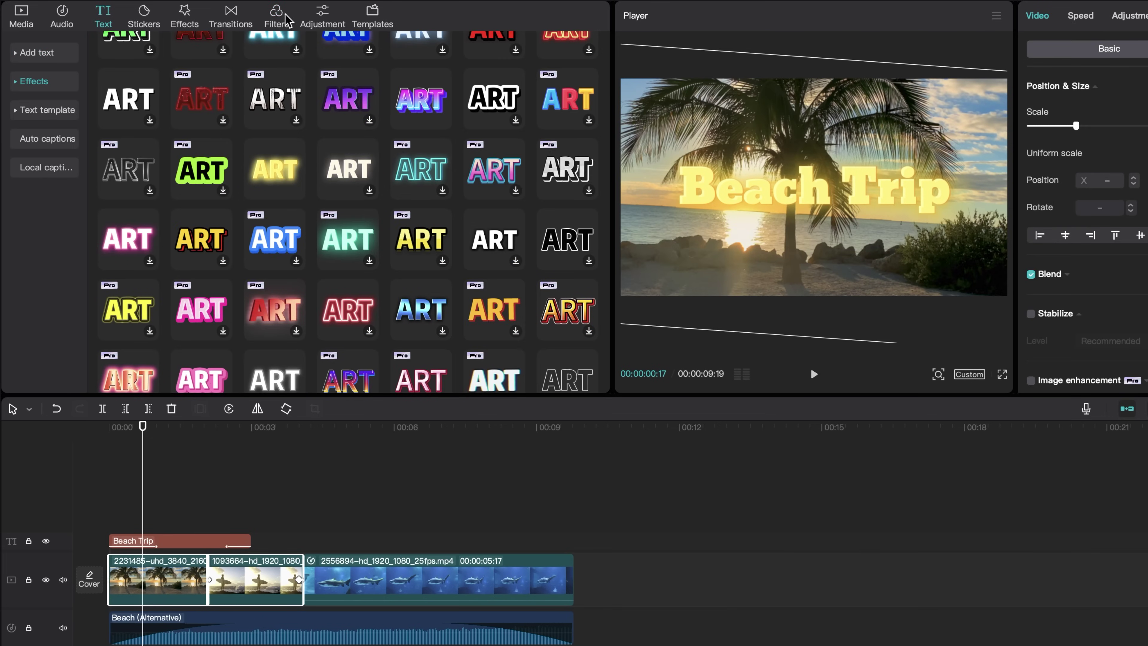
left_click(276, 18)
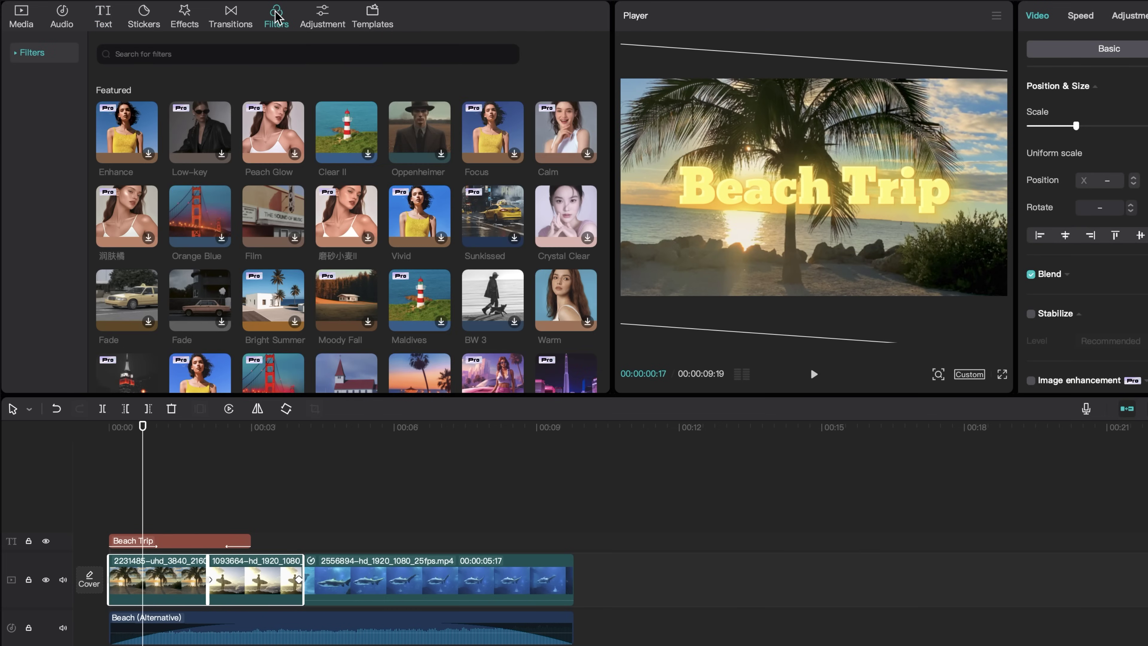
left_click(252, 53)
type("beach")
key("Return")
left_click(515, 142)
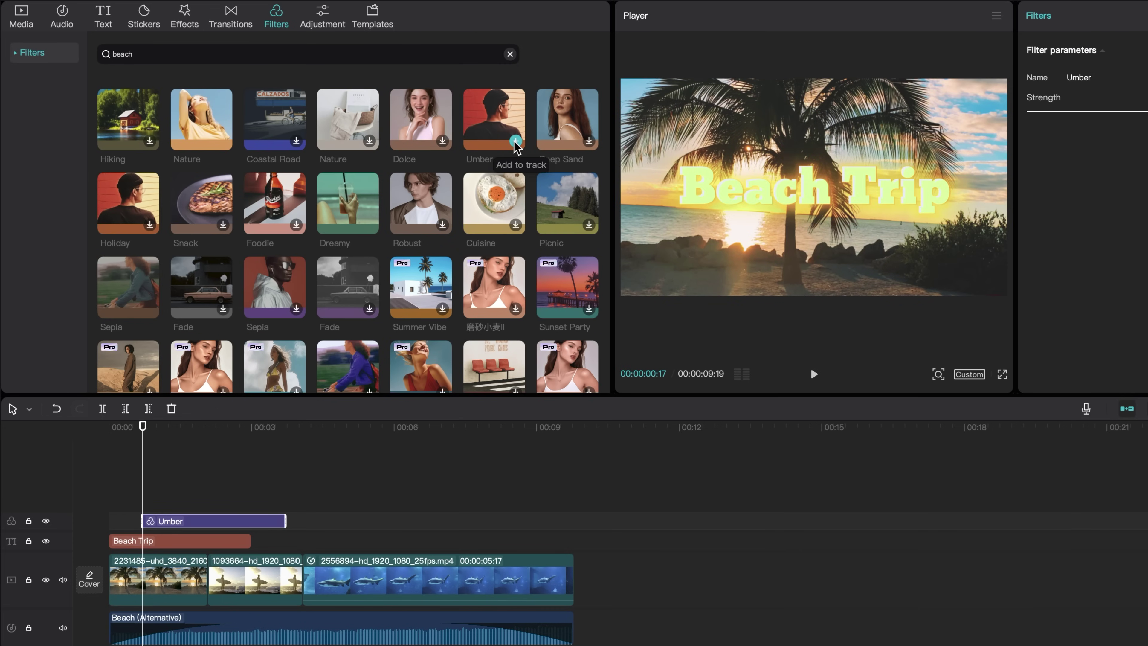
Move the Beach Trip track above Umber and stretch Umber to the second clip's end.
left_click(181, 541)
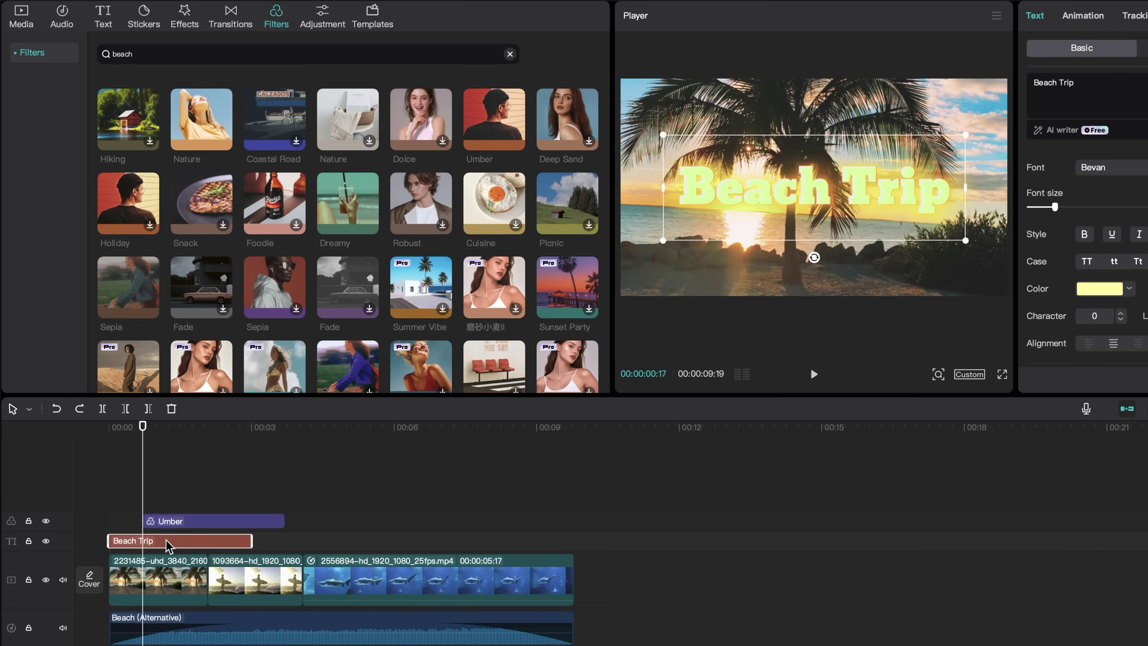
left_click_drag(171, 539, 170, 512)
left_click(179, 539)
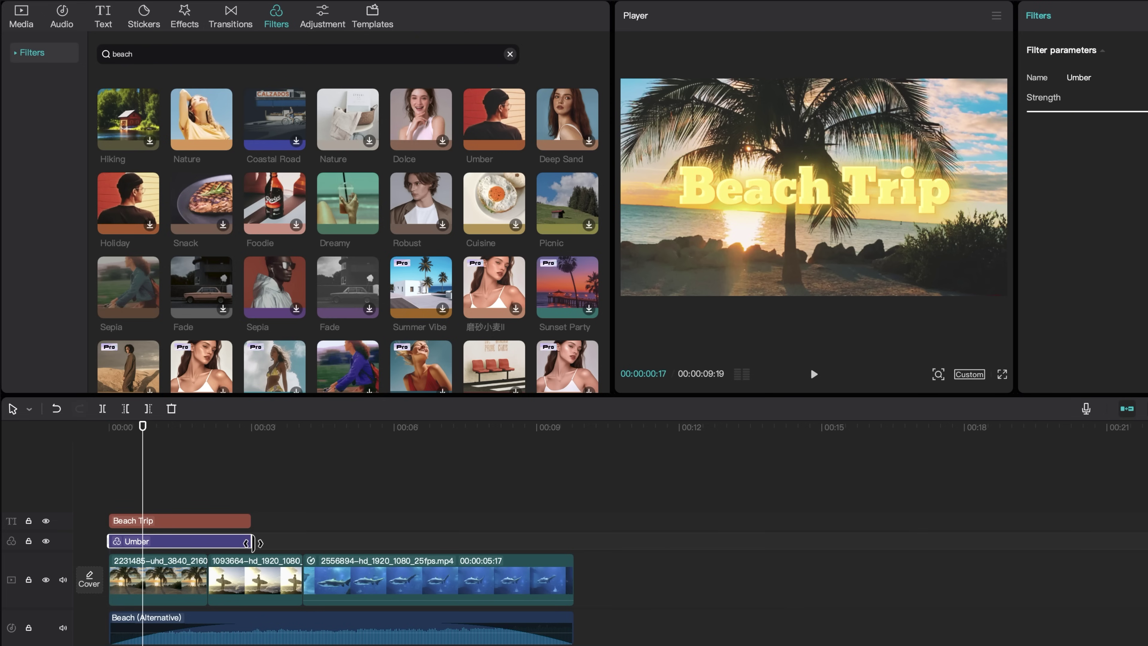
left_click_drag(253, 542, 304, 542)
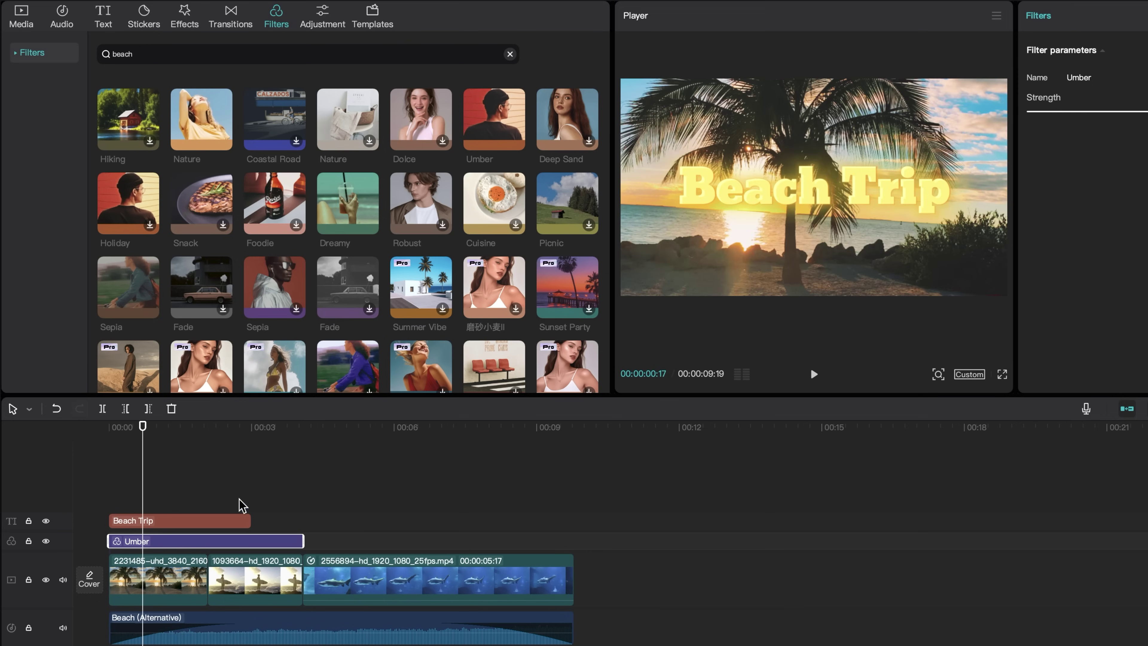
key("space")
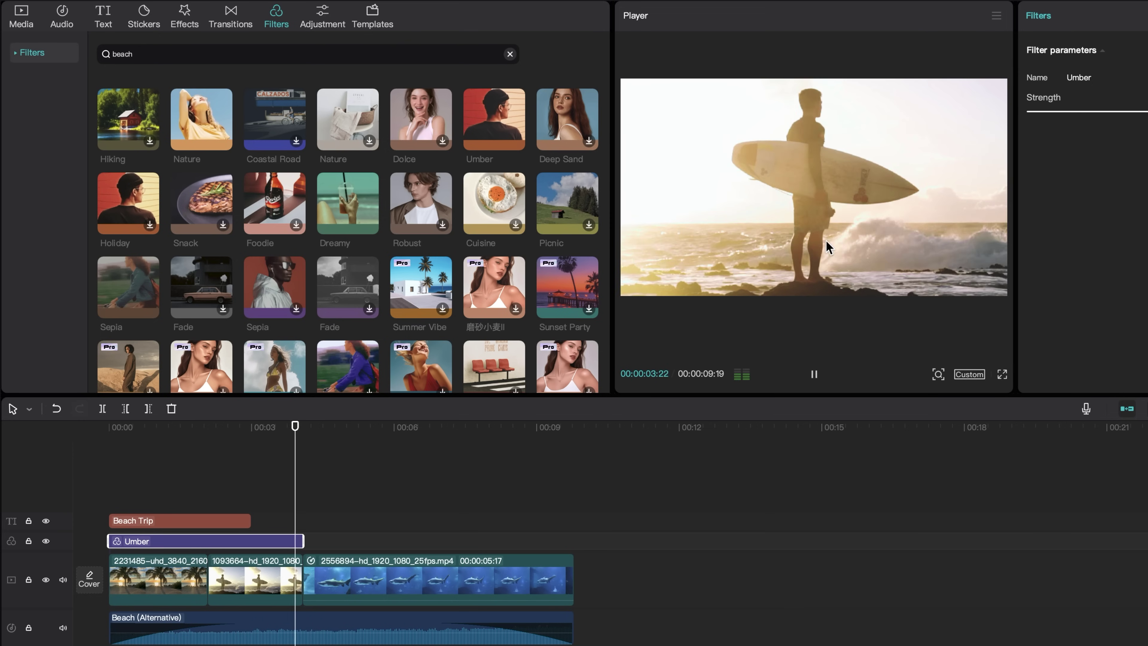
key("space")
left_click(322, 17)
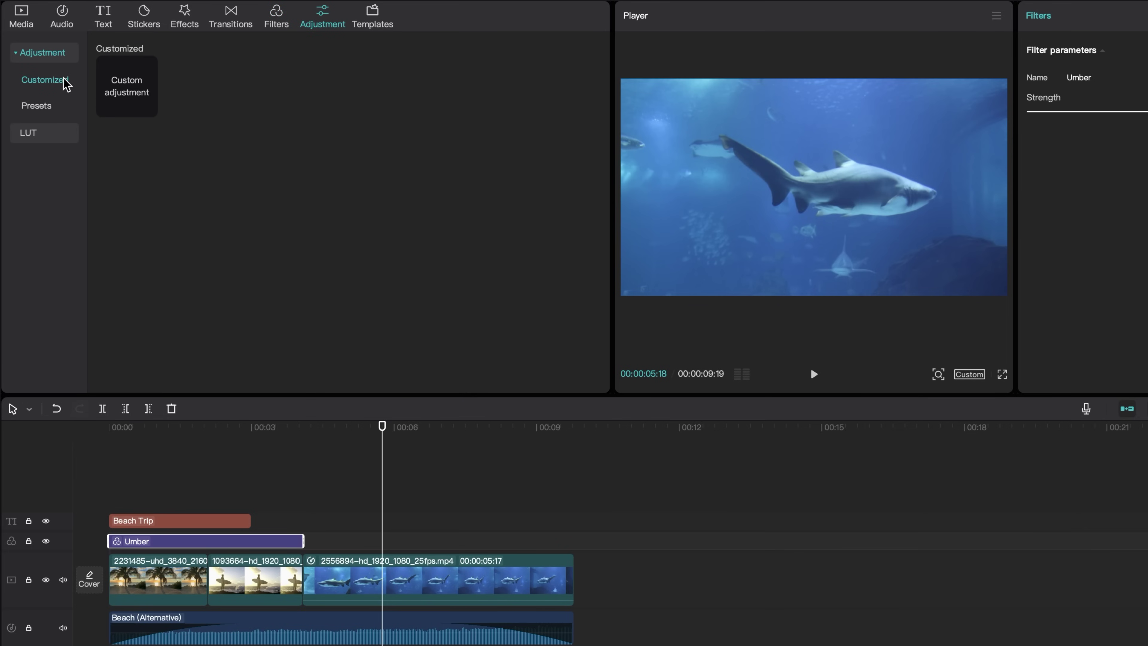
Add a Custom adjustment layer over the shark clip with Temp lowered to -23.
left_click(146, 90)
left_click(149, 107)
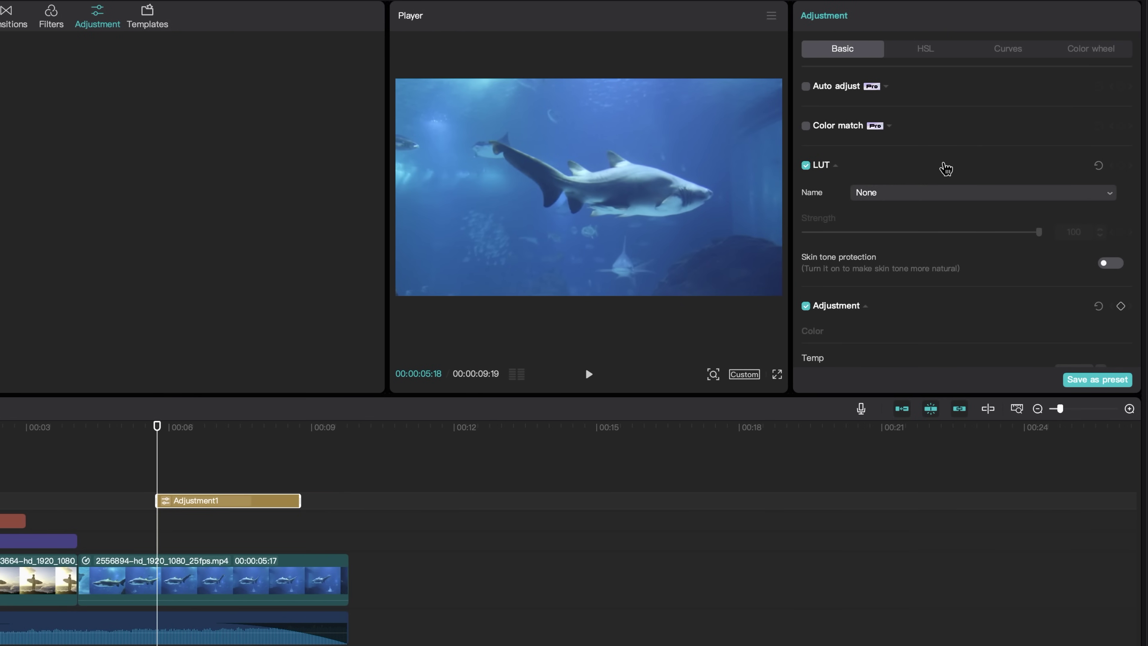
scroll(926, 157, "down", 15)
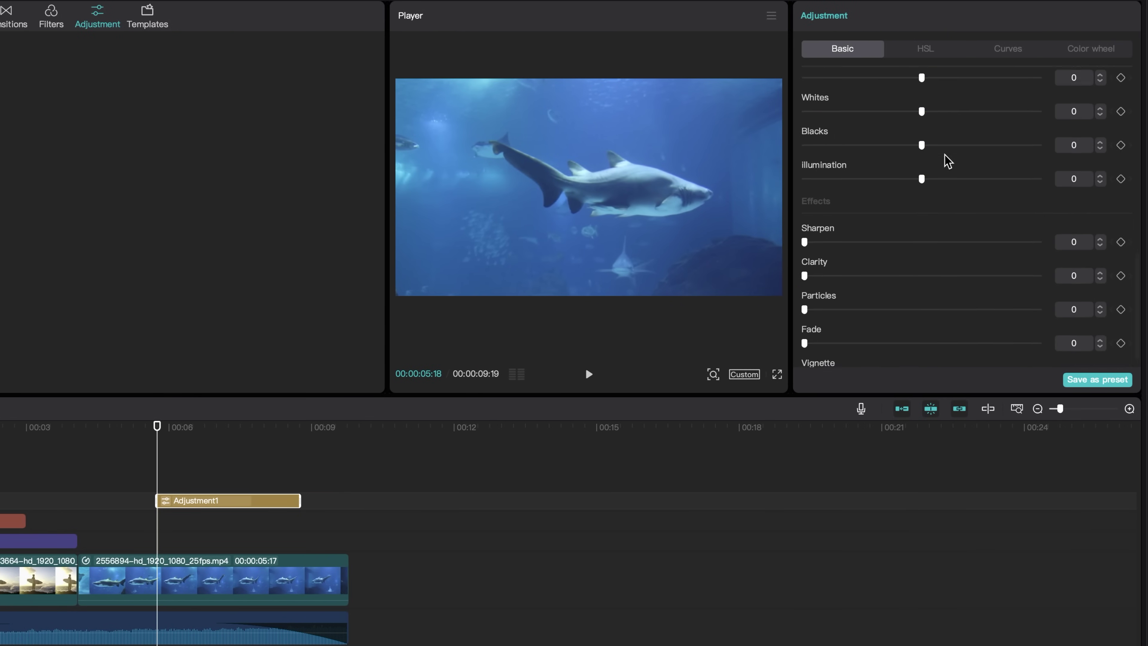
scroll(950, 217, "up", 15)
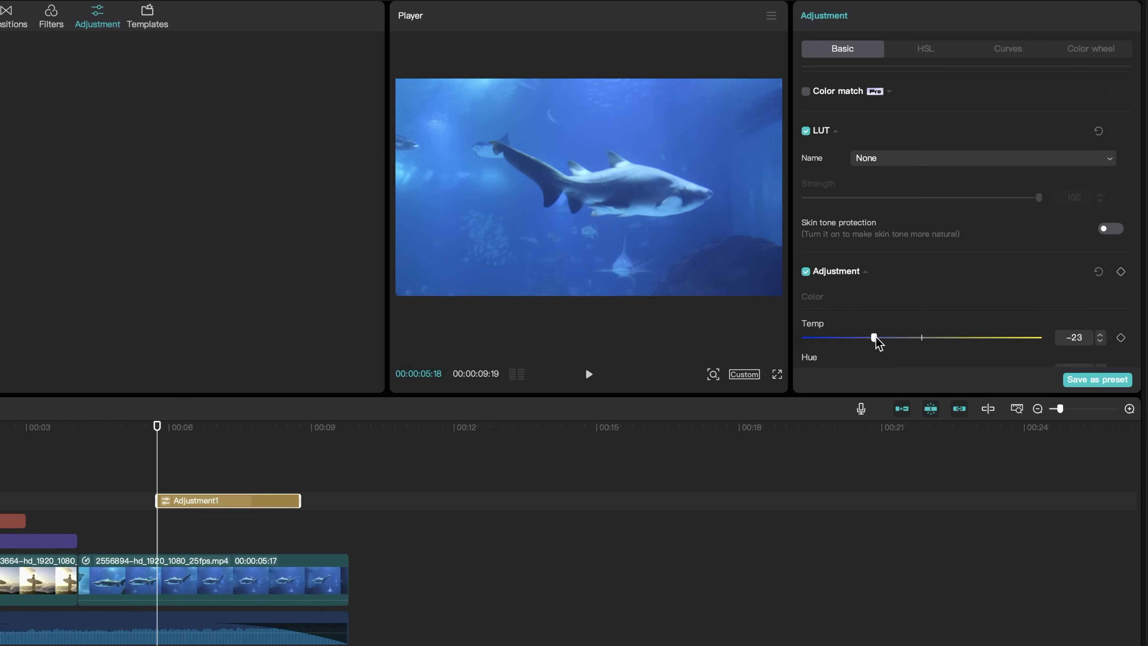
scroll(982, 213, "down", 10)
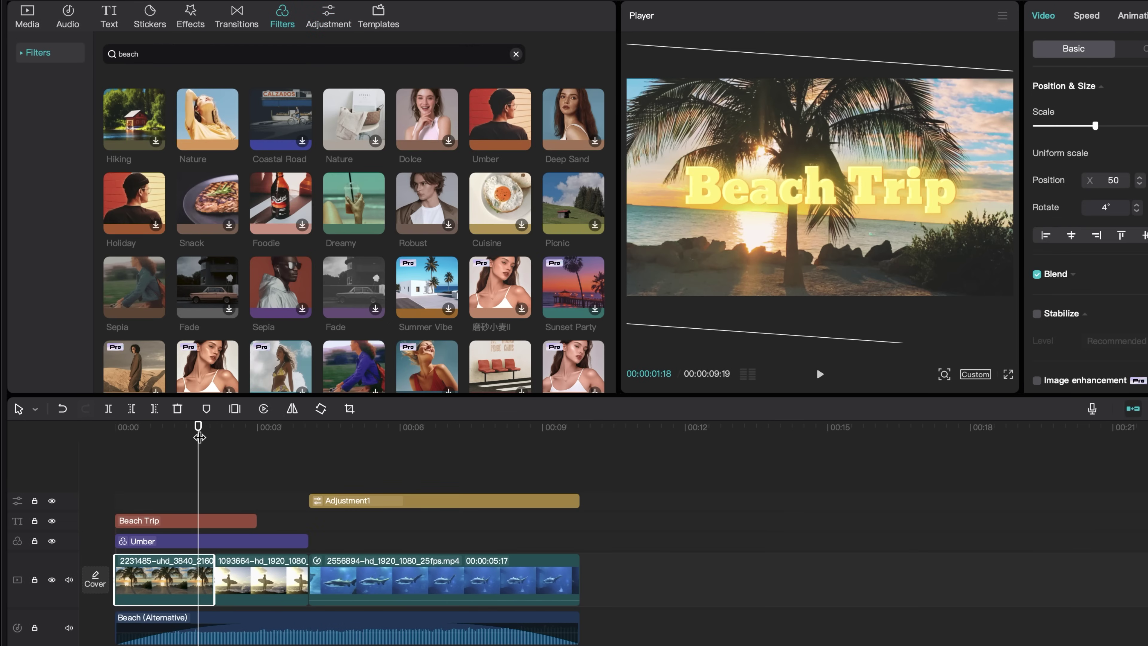
Add a Woosh transition between the first two clips and a Dissolve before the shark clip.
left_click(241, 18)
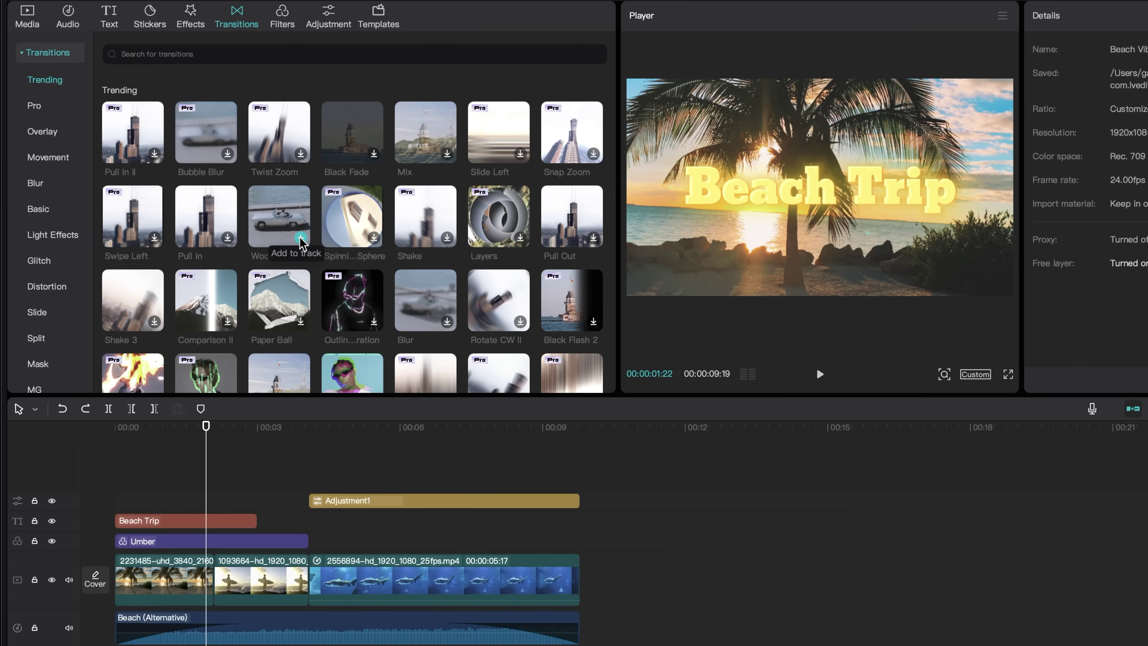
left_click(214, 426)
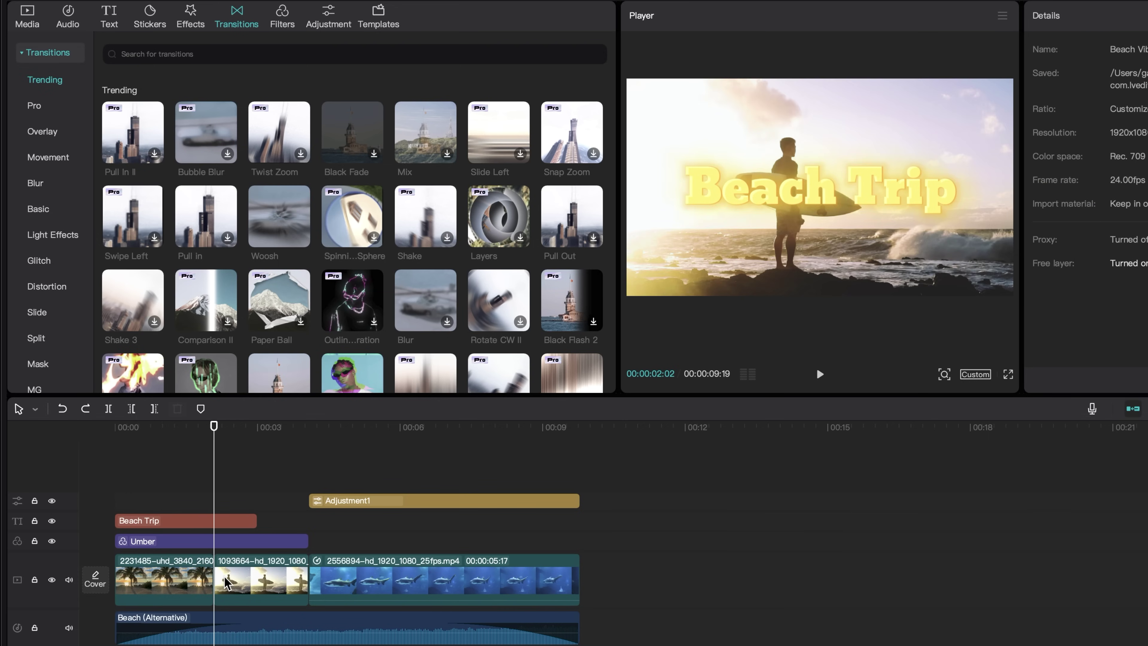
left_click(302, 239)
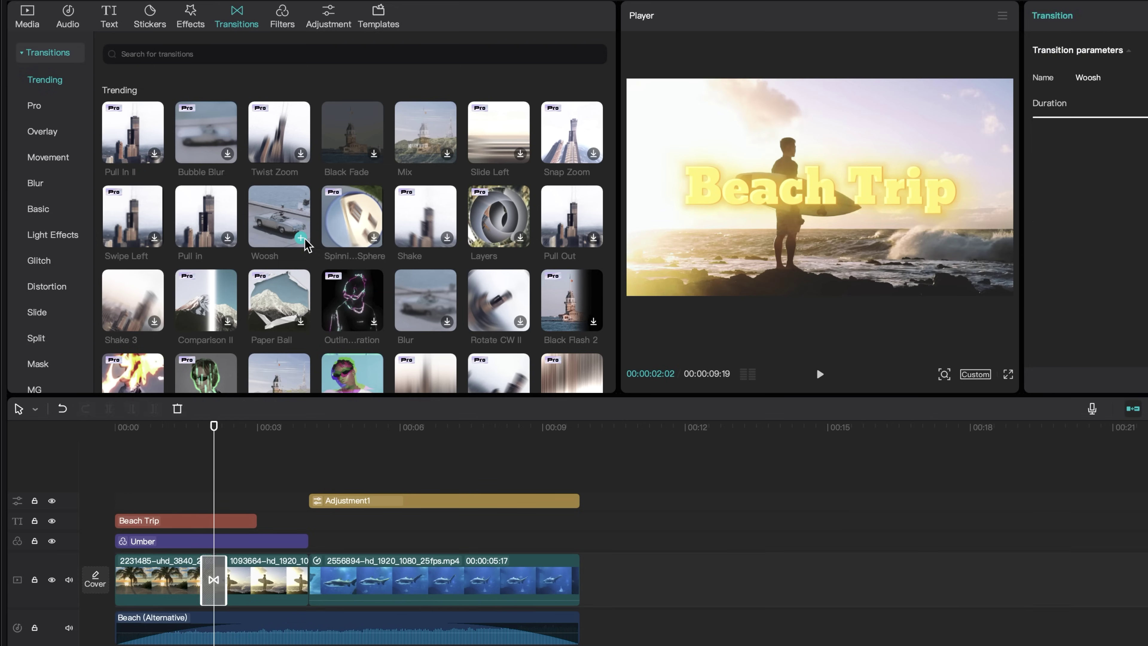
left_click(309, 437)
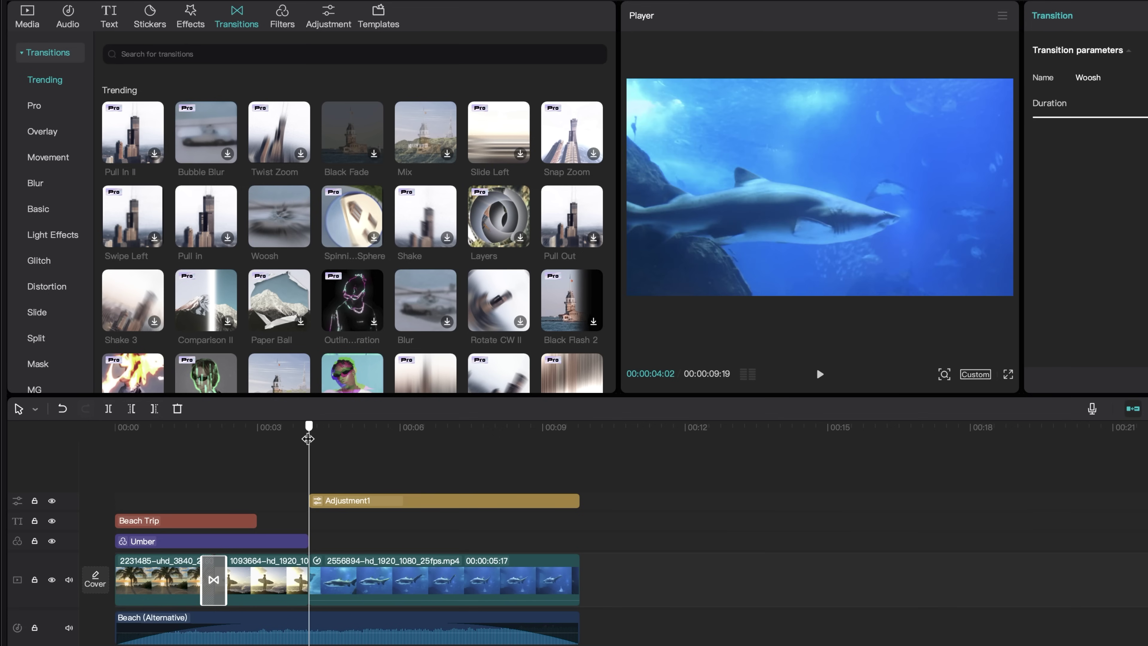
scroll(264, 332, "down", 2)
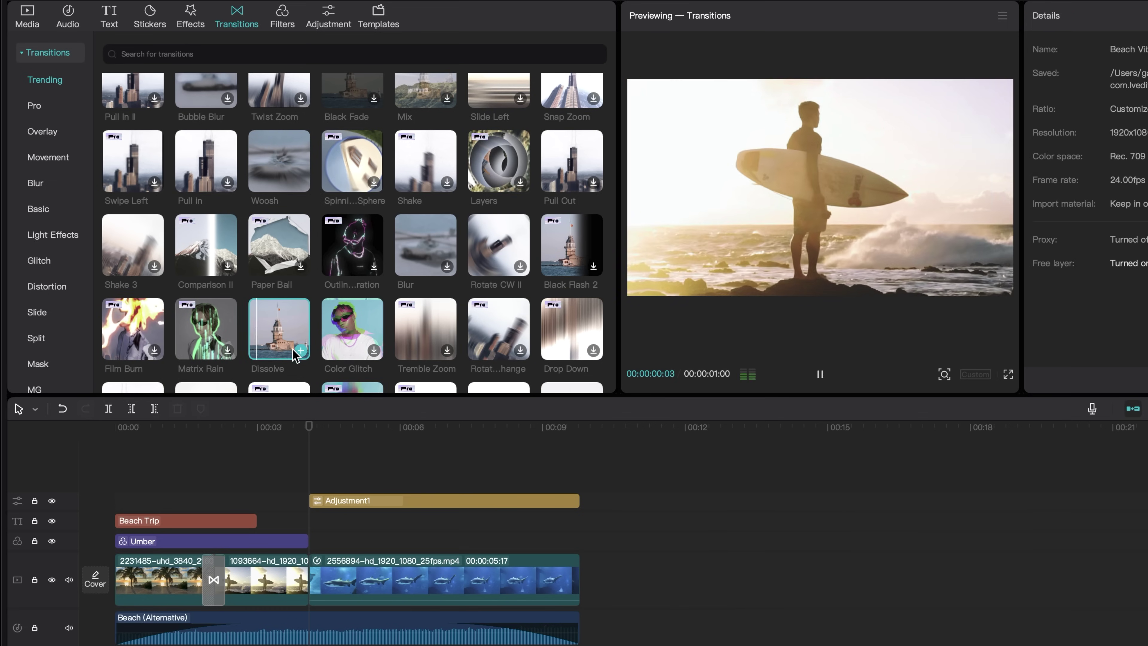
left_click(300, 350)
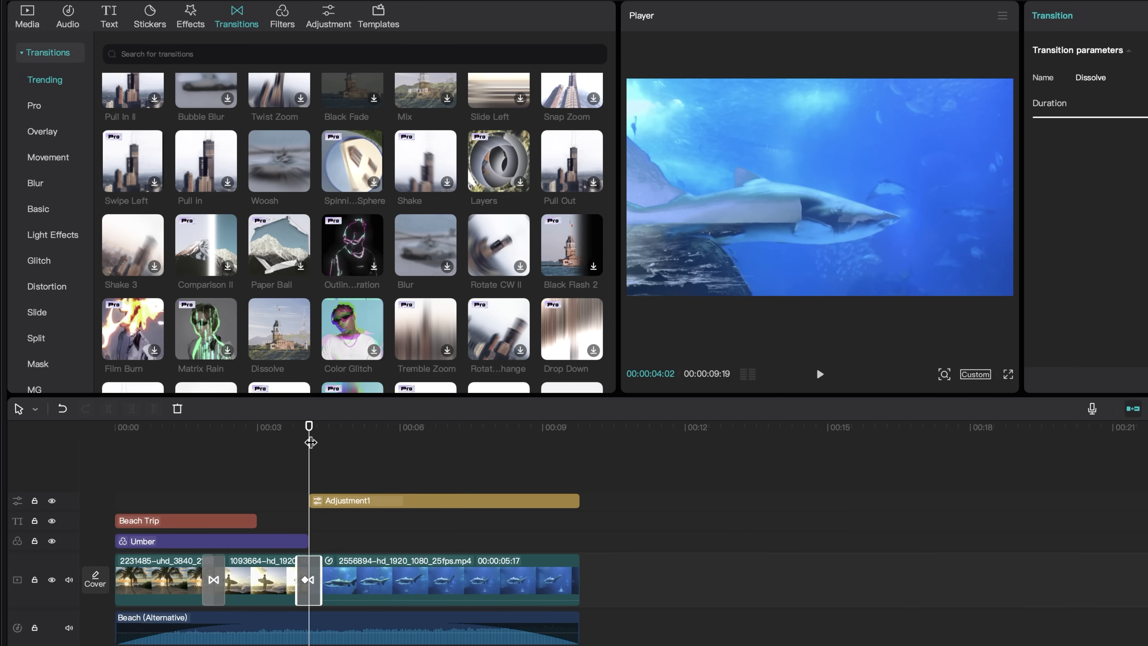
left_click(290, 469)
key("space")
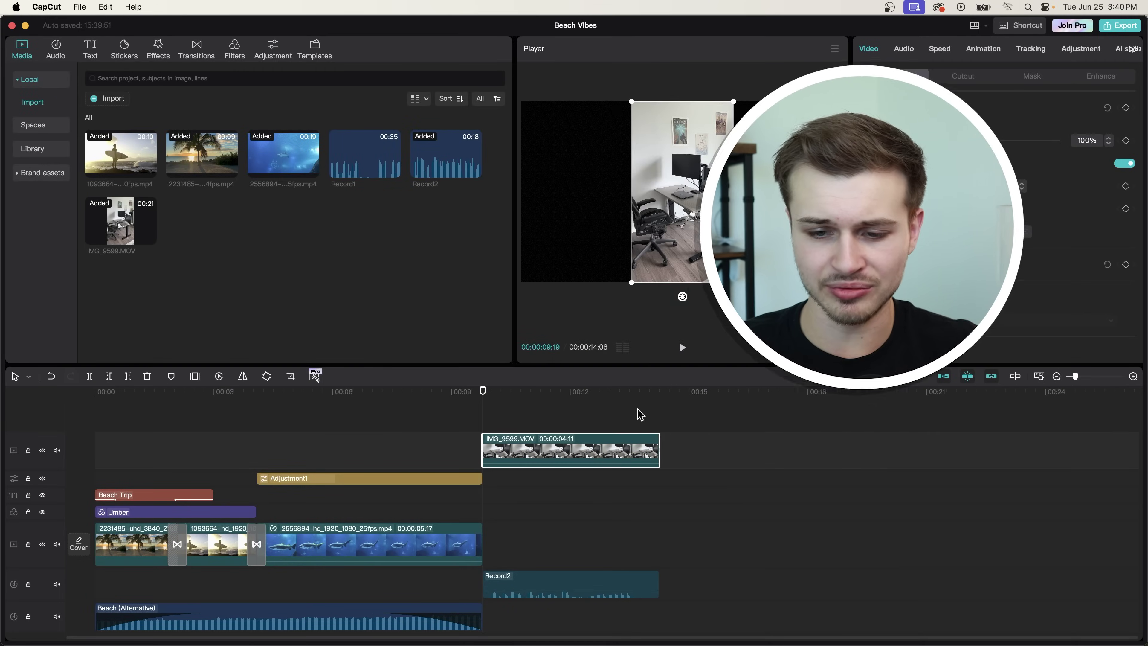
Switch the canvas aspect ratio to 9:16 vertical.
left_click(816, 346)
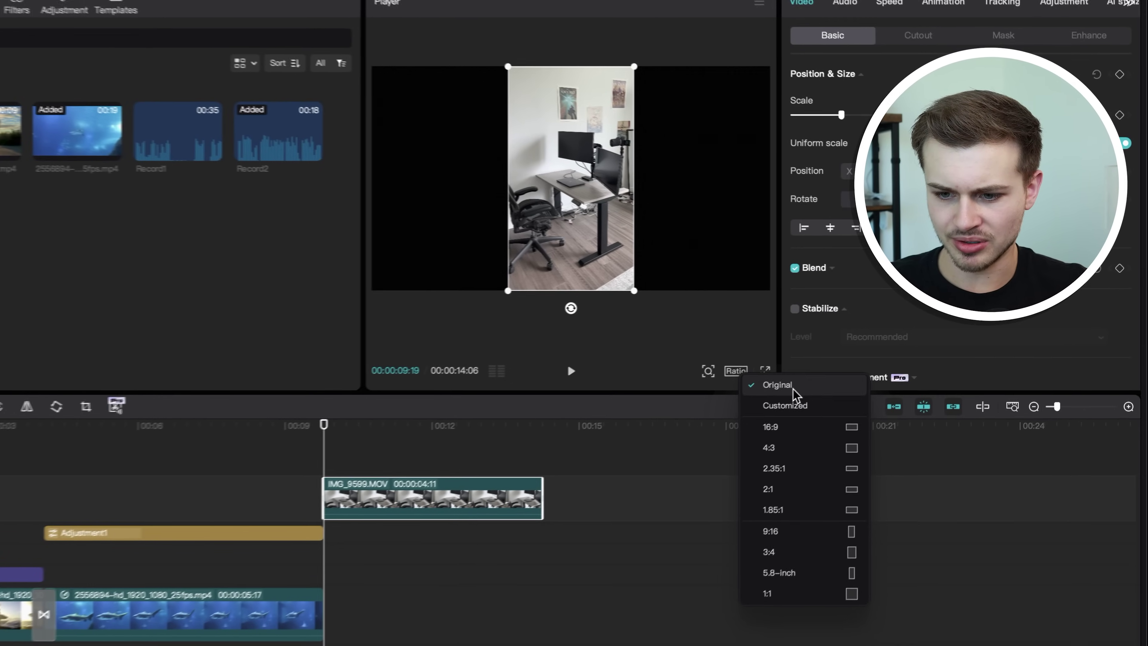
left_click(776, 531)
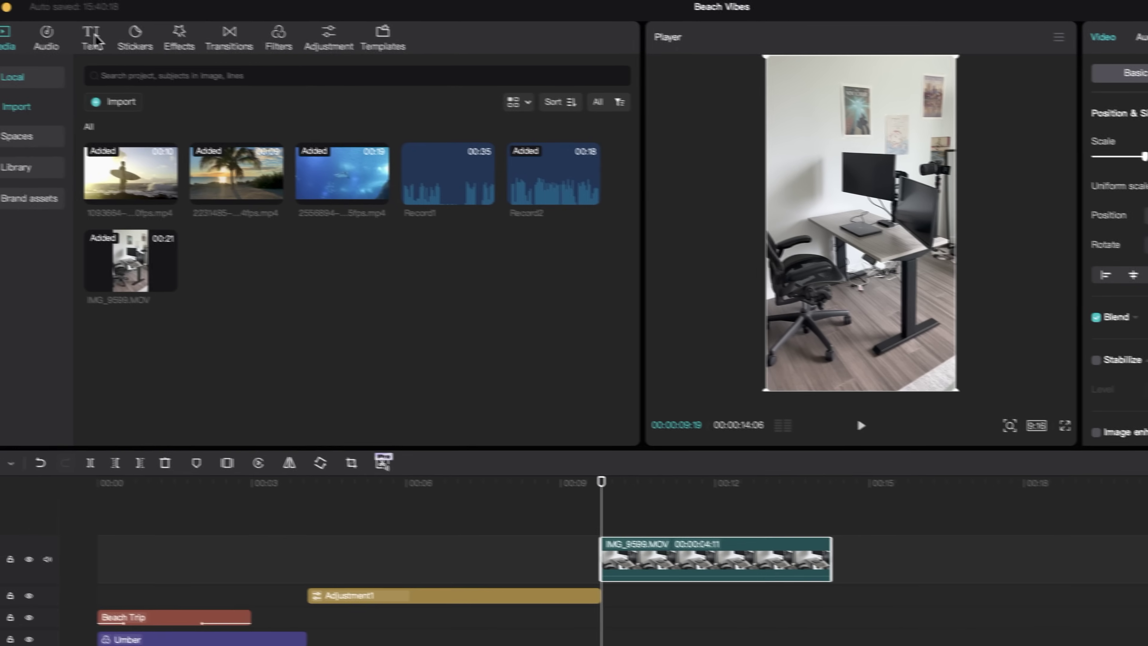
left_click(93, 40)
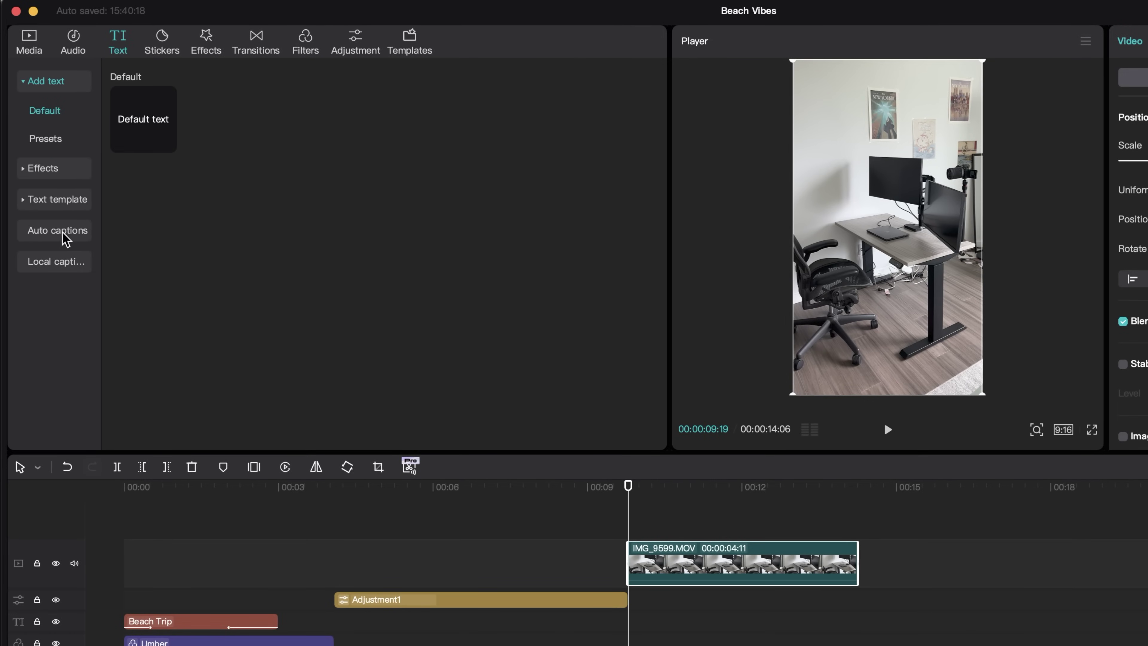
Auto-generate captions from the room clip's speech and preview them.
left_click(66, 230)
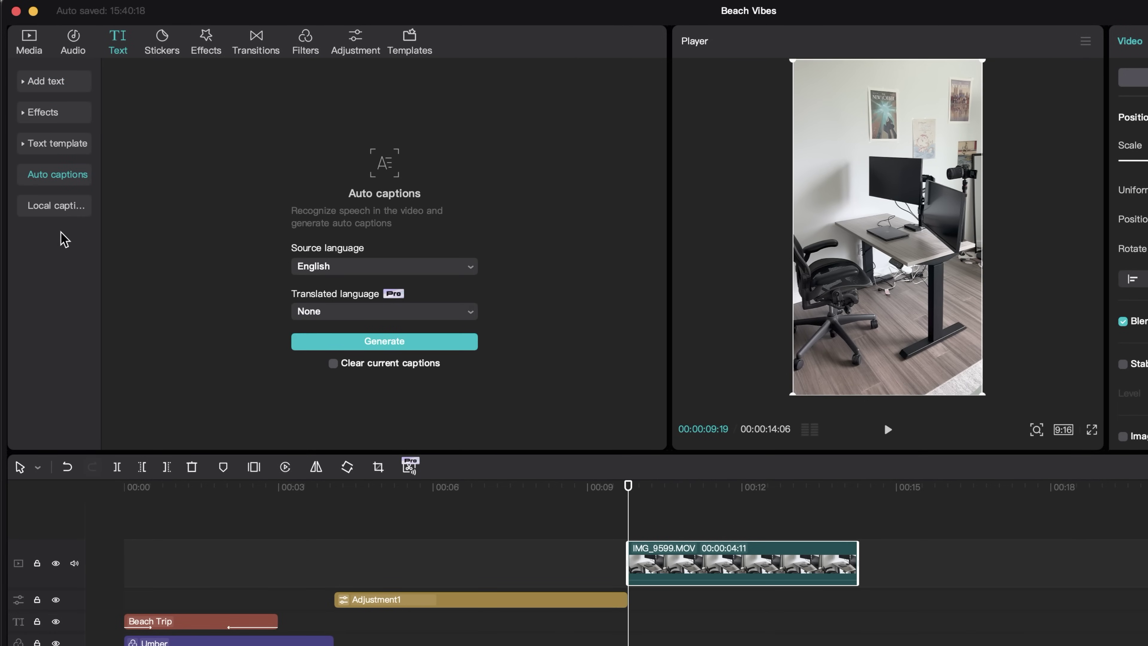
left_click(395, 348)
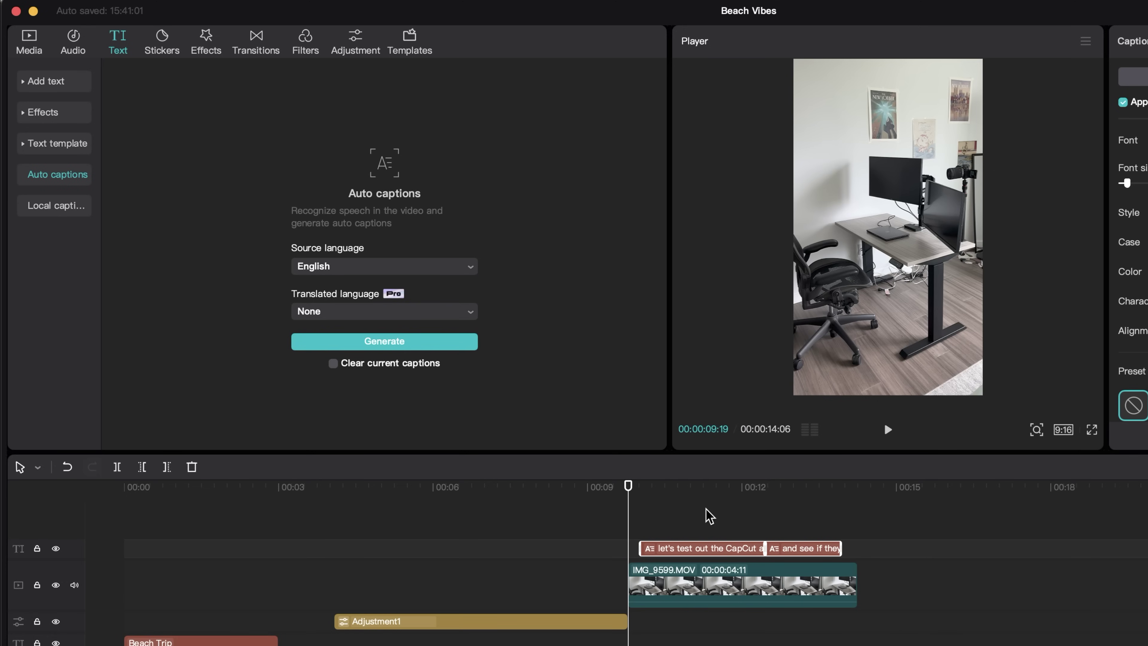
key("space")
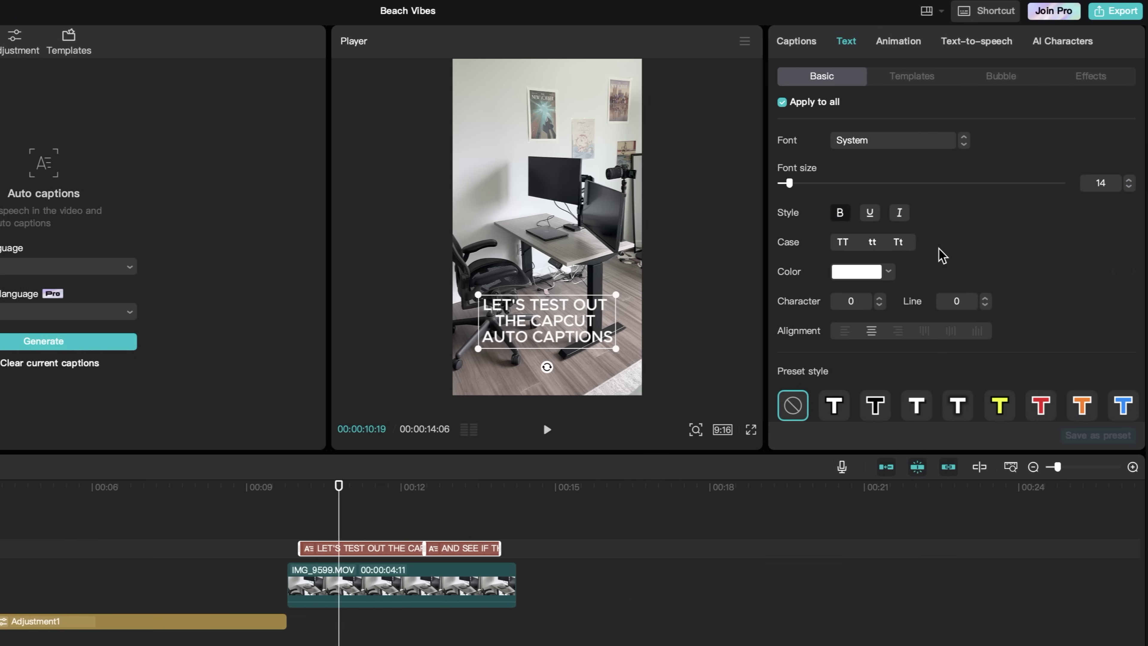
Style all captions with the bold QUICK text template.
left_click(898, 78)
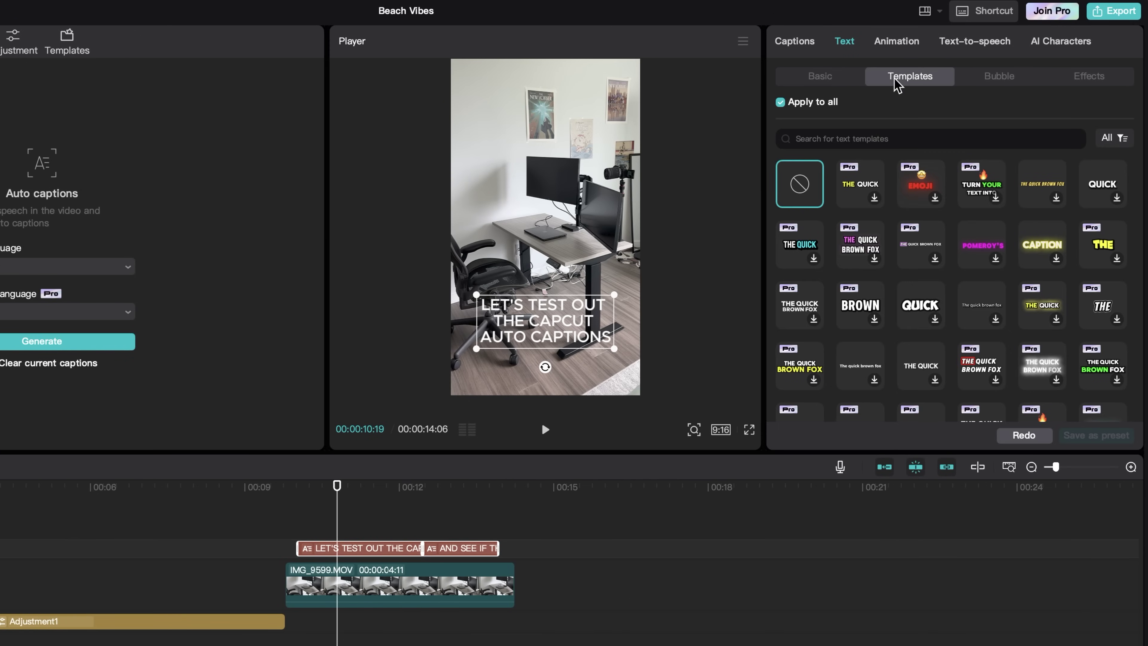
left_click(908, 308)
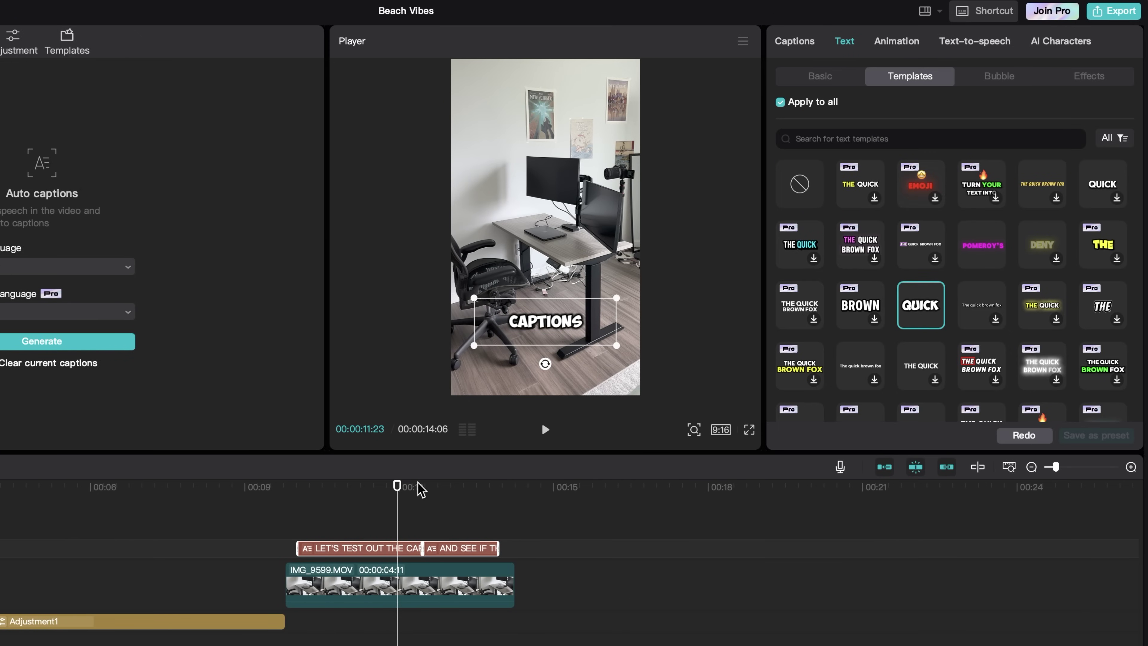
left_click_drag(382, 497, 317, 503)
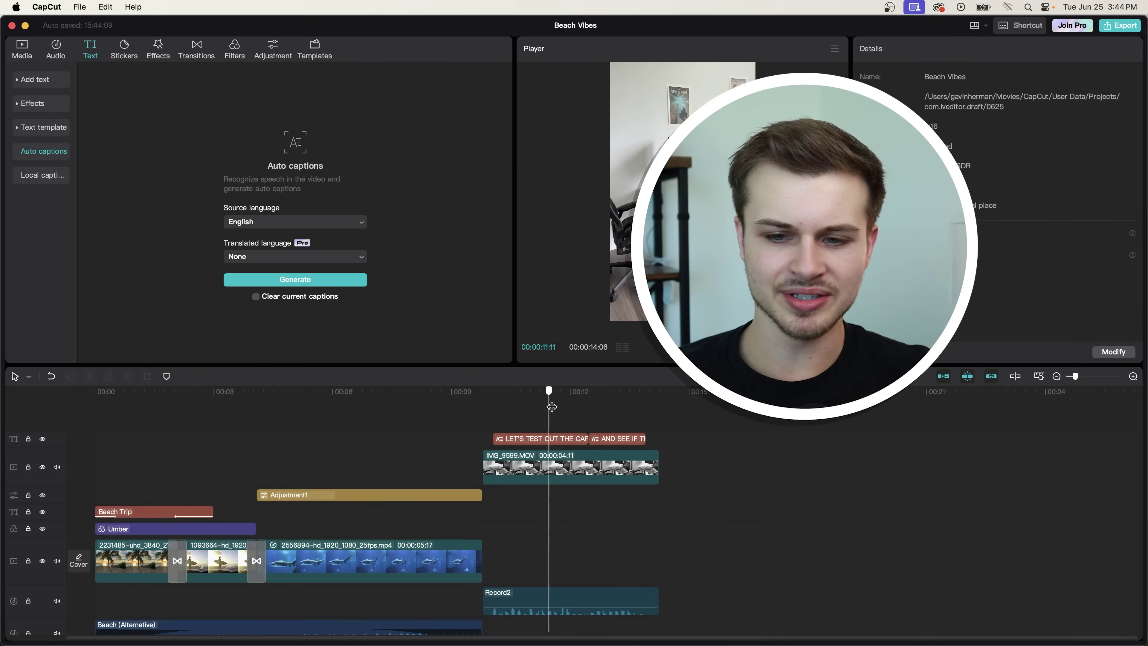
left_click_drag(552, 406, 285, 409)
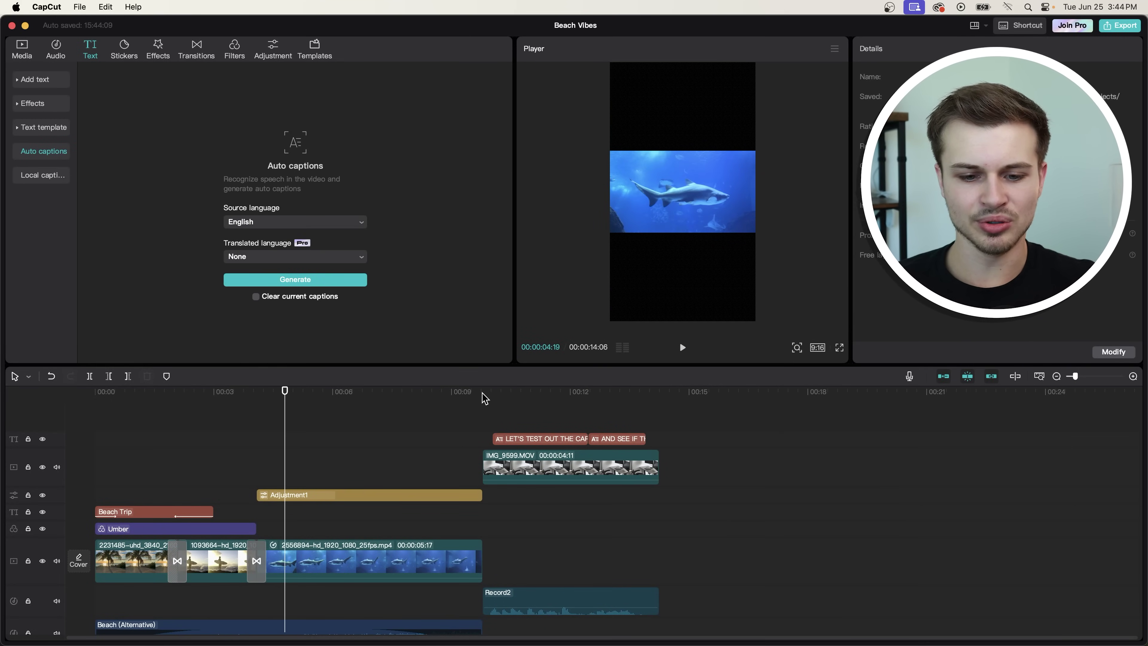
mouse_move(490, 394)
left_mouse_down()
mouse_move(625, 394)
mouse_move(482, 395)
left_mouse_up()
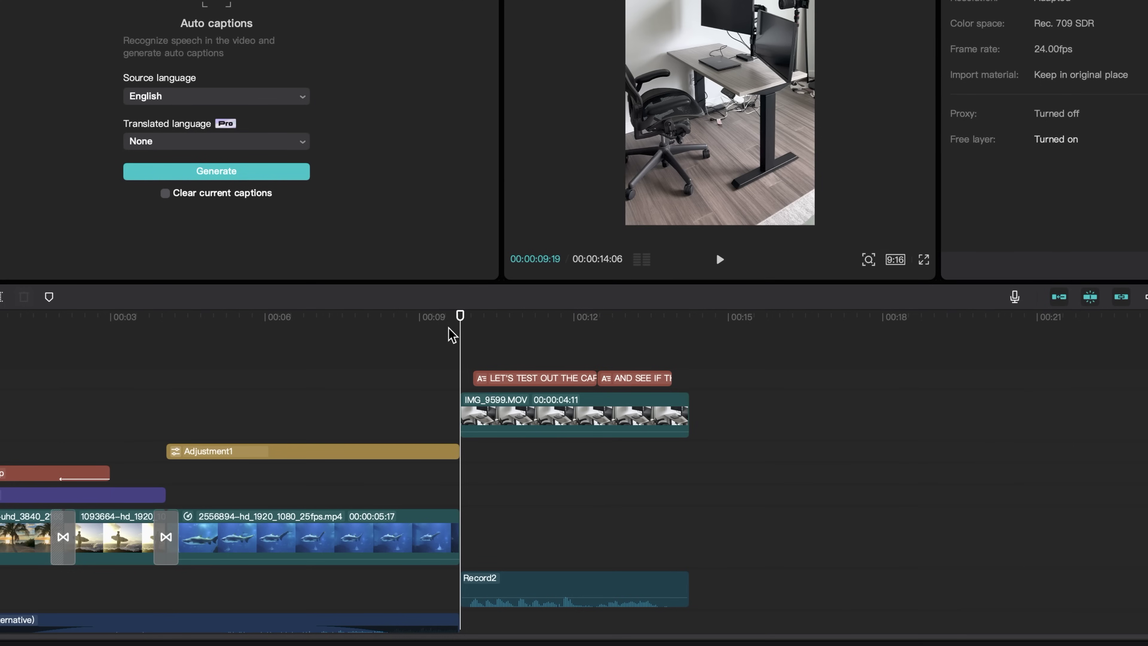
key("i")
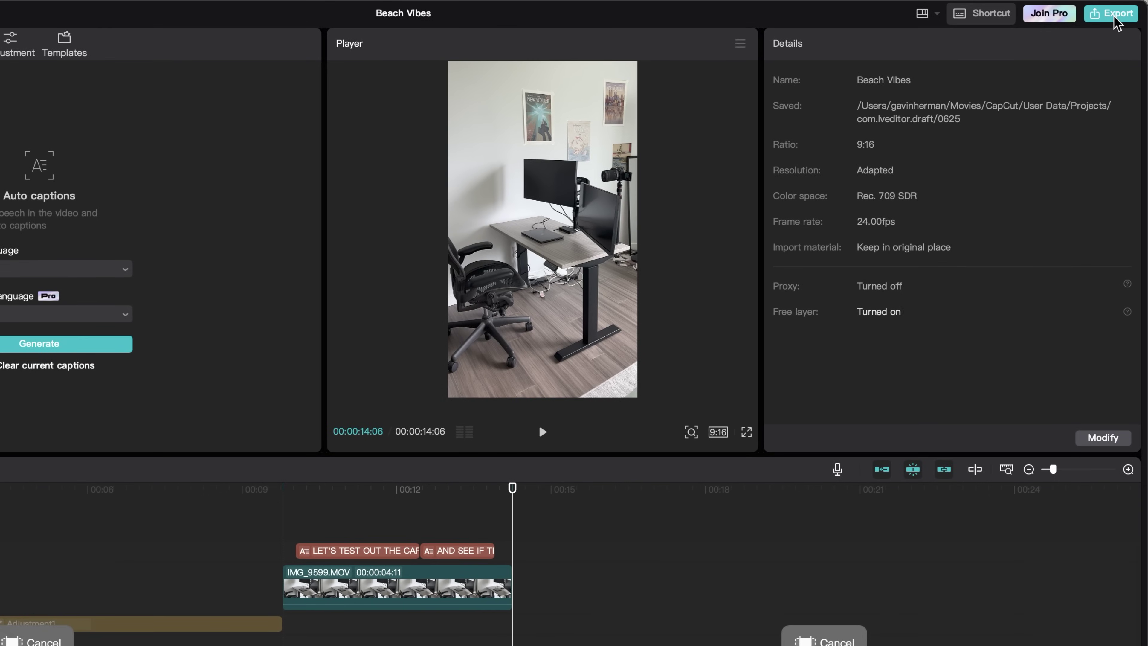
Export Beach Vibes as a 1080P mov file with Higher bit rate.
left_click(1114, 15)
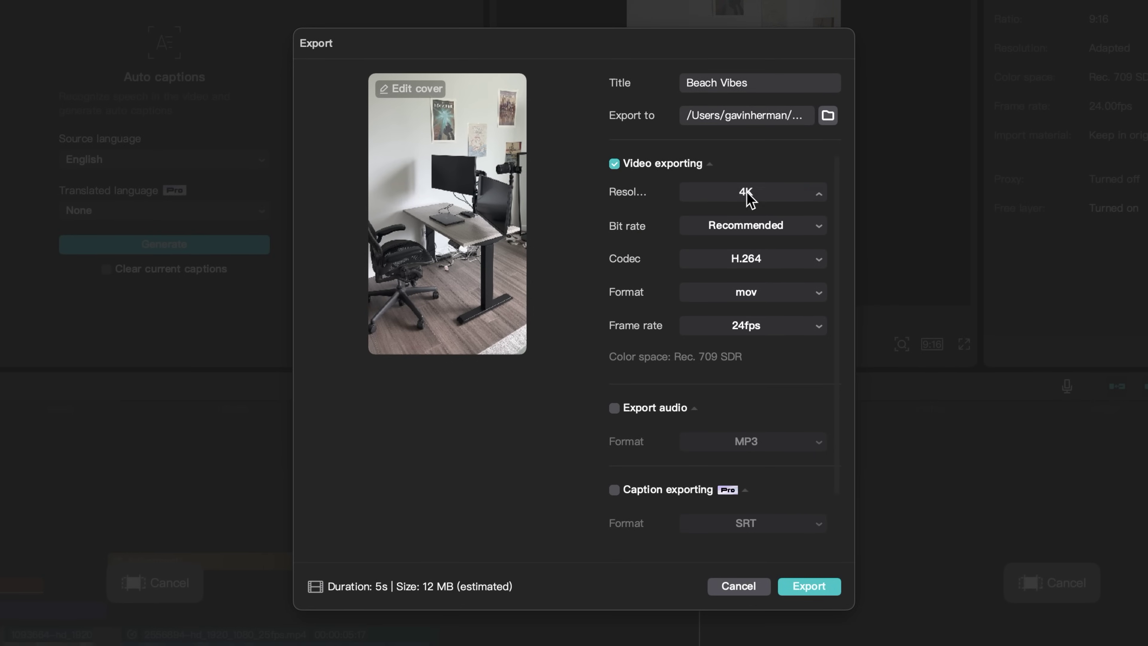
left_click(761, 285)
left_click(728, 228)
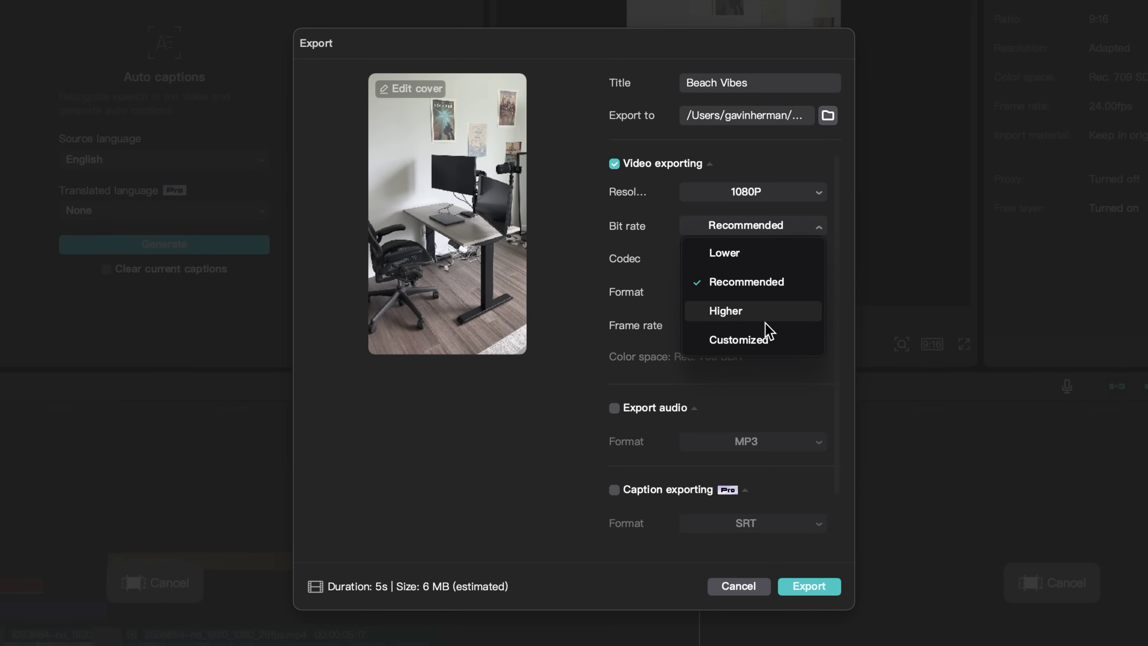
left_click(762, 320)
scroll(764, 387, "down", 2)
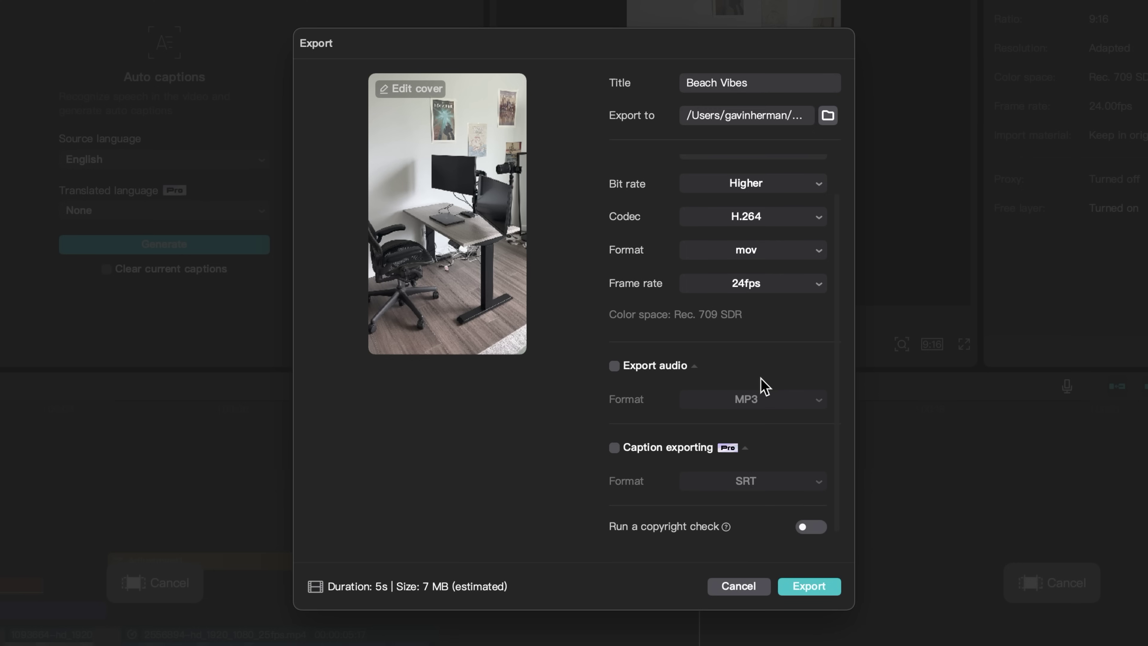
left_click(805, 588)
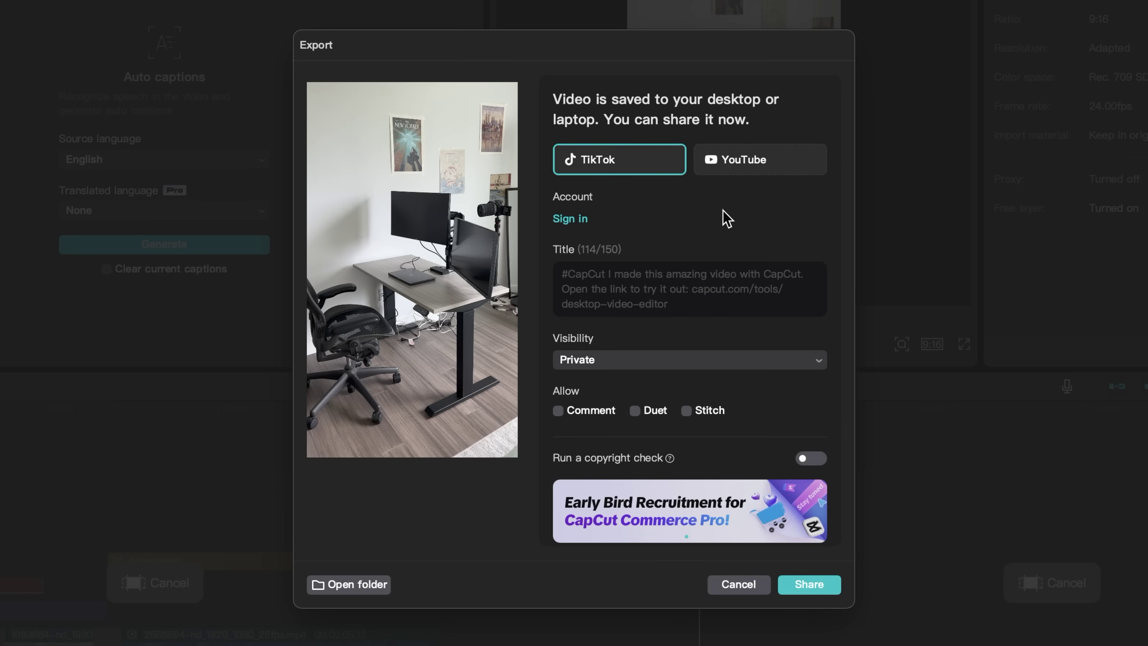
Browse the YouTube and TikTok sharing options after the export.
left_click(756, 159)
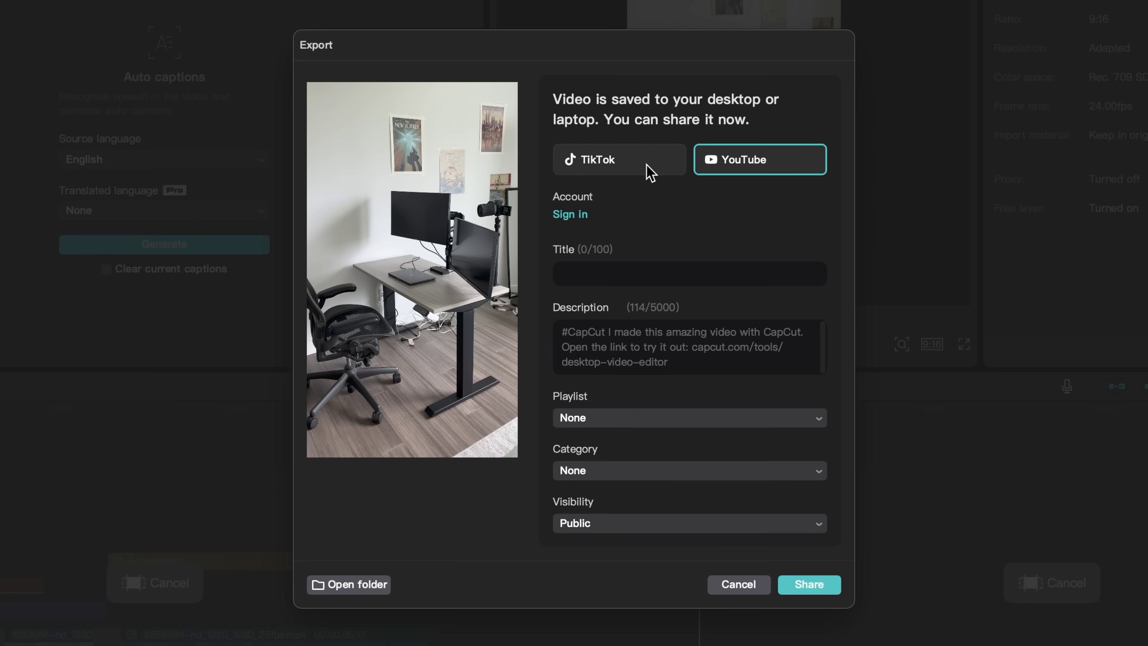
left_click(647, 163)
left_click(735, 165)
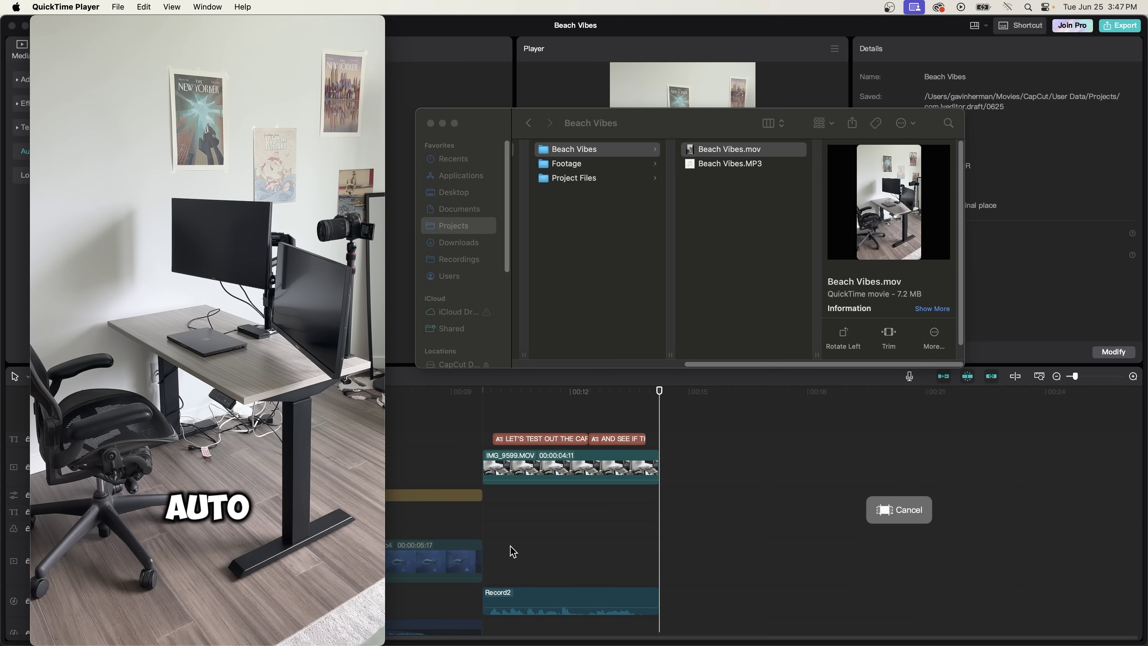
Play the exported Beach Vibes.mov from the project folder in QuickTime Player.
mouse_move(208, 506)
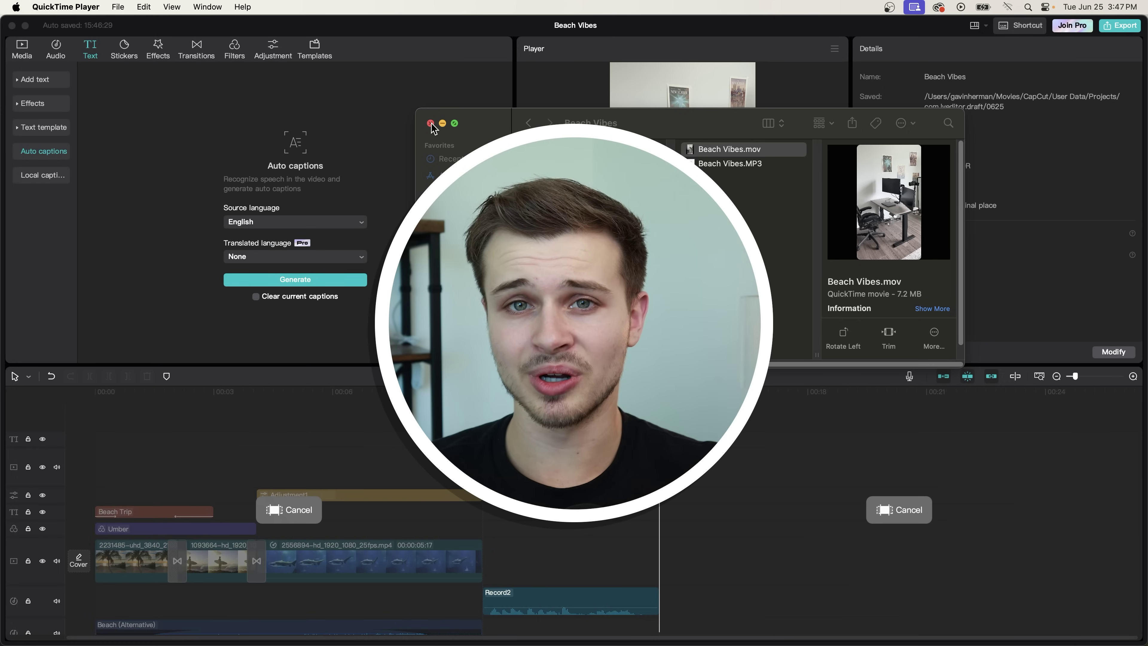